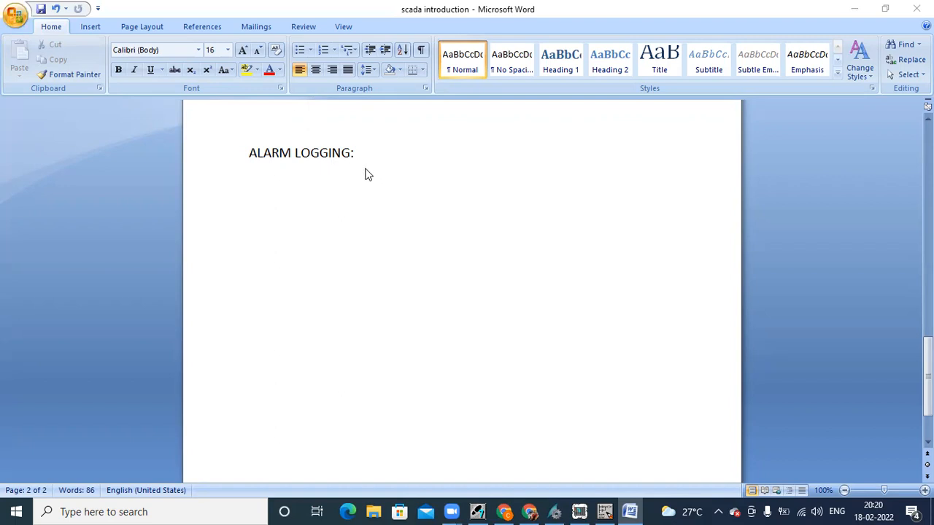
Step: Under ALARM LOGGING, list '1)Date and time' and '2)location of error/fault'
click(358, 155)
text(1)Date)
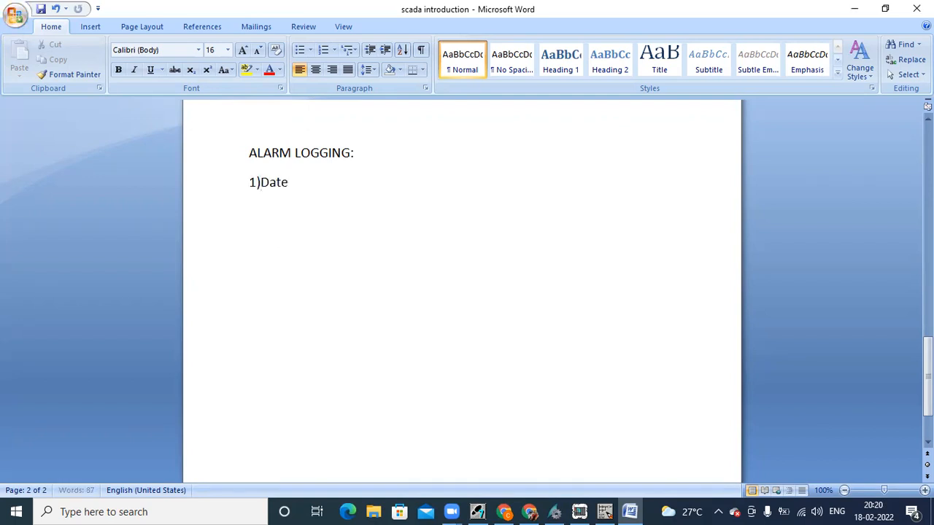
text( and time)
key(Return)
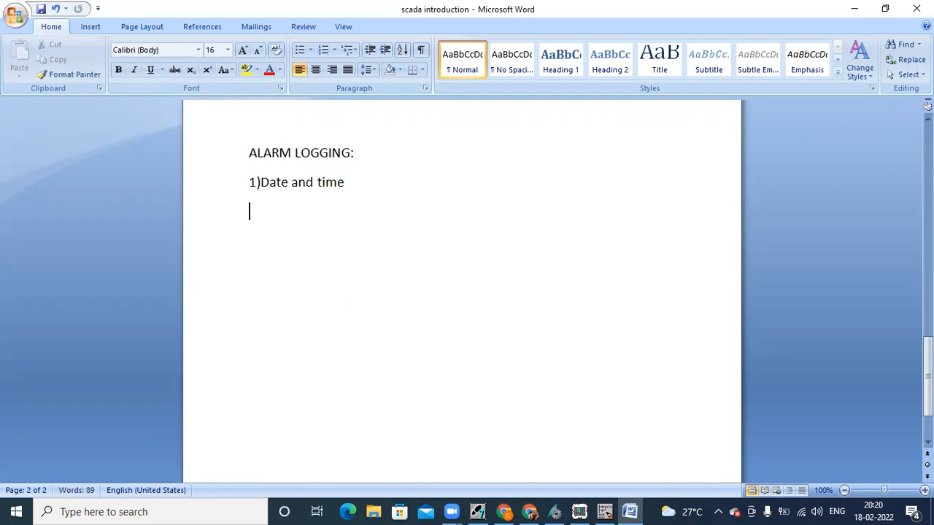
text(2)location of)
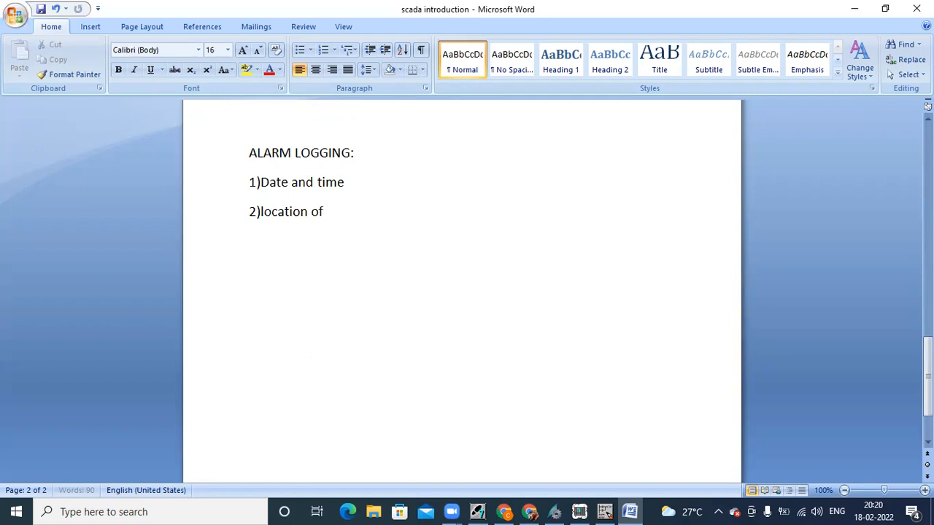
text( error/fault)
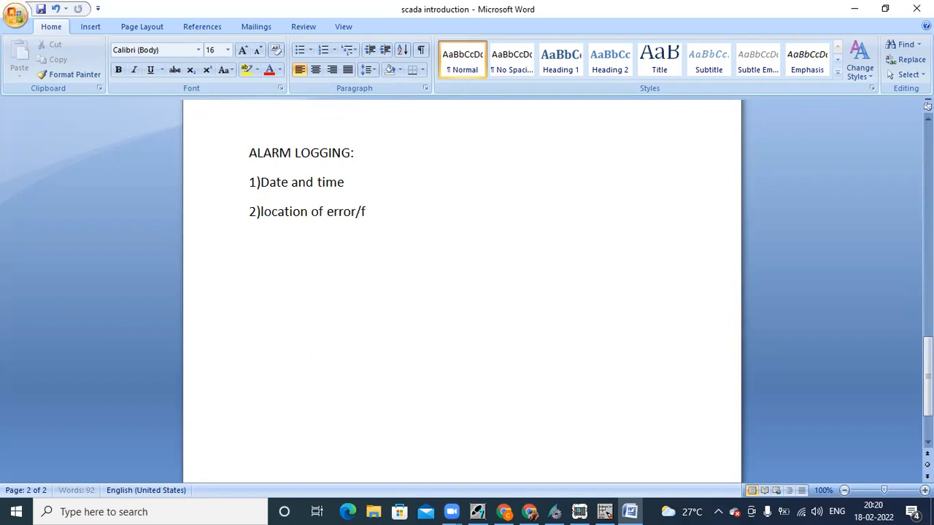
key(Return)
Step: Add '3)type of error' and '4)remedy(temporary solution for the error)' to the list
text(3)type of rer)
key(BackSpace)
key(BackSpace)
key(BackSpace)
text(err)
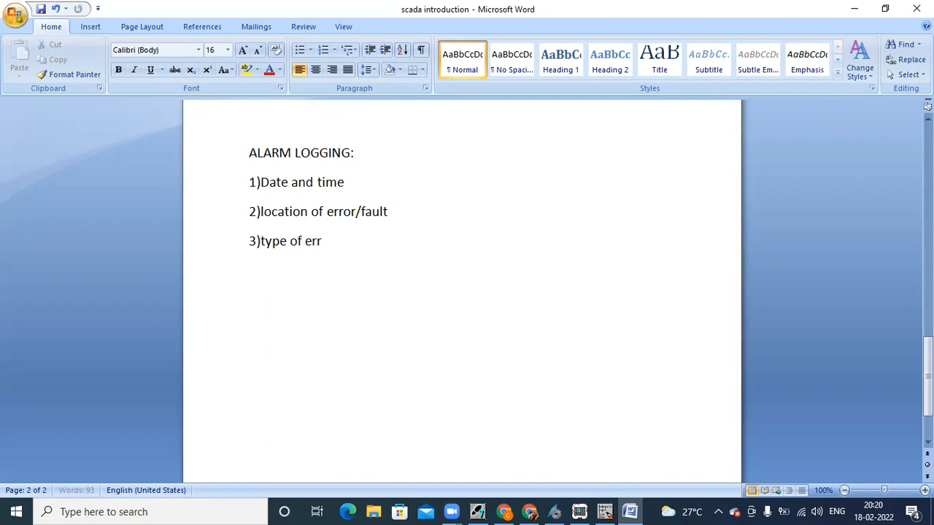
text(or)
key(Return)
text(4)remedy)
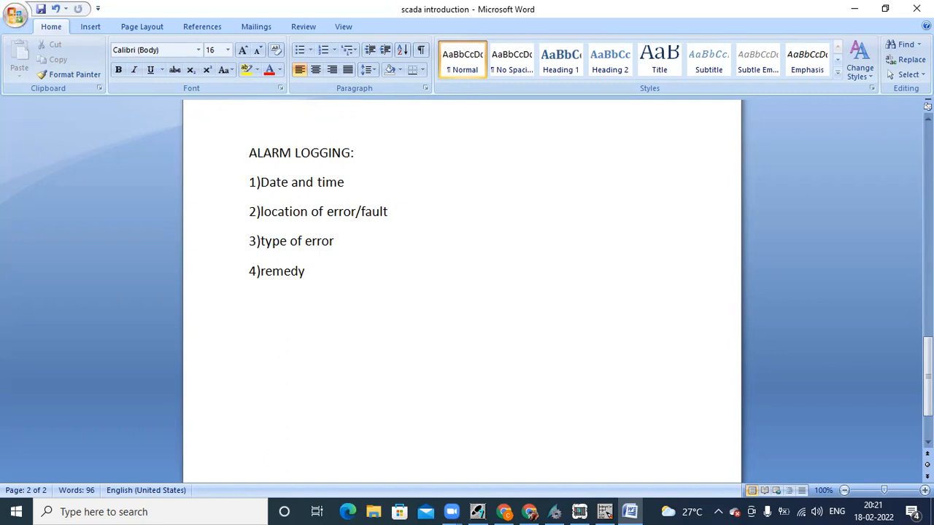
key(Return)
text(90)
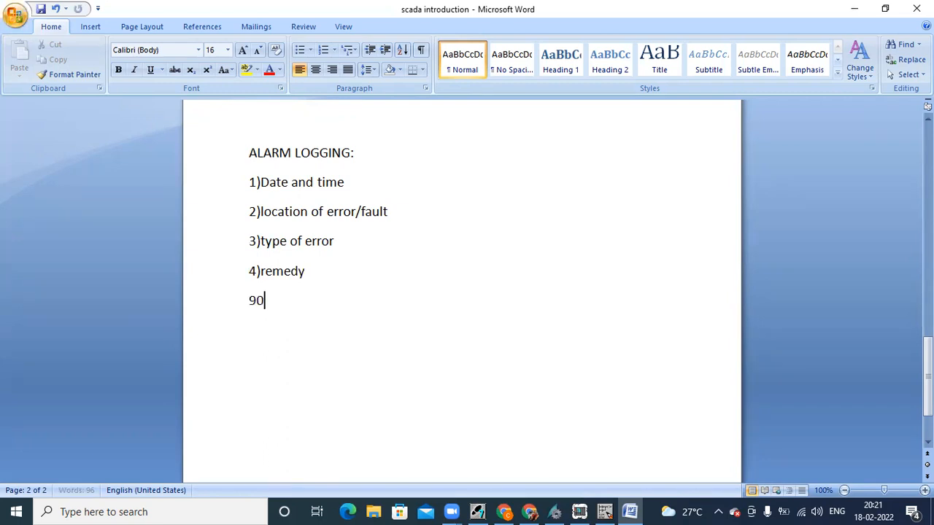
key(BackSpace)
key(BackSpace)
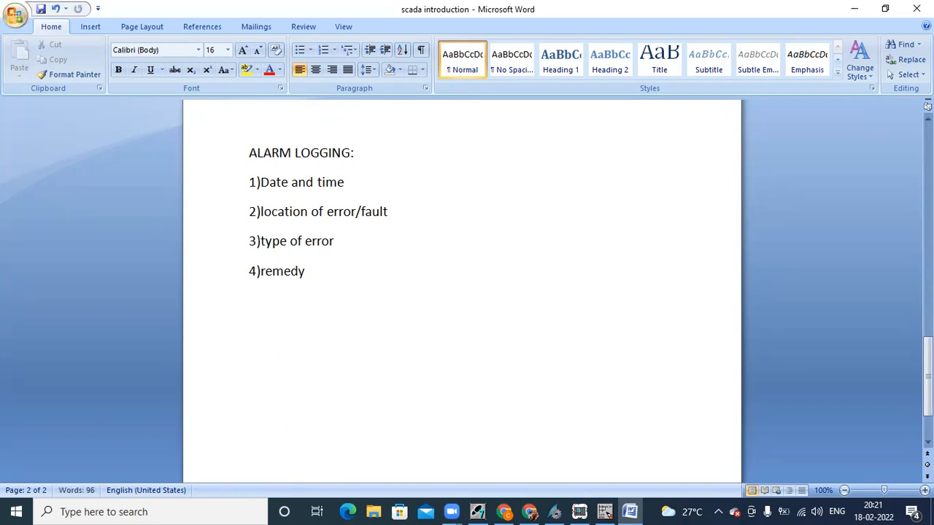
text(()temporary)
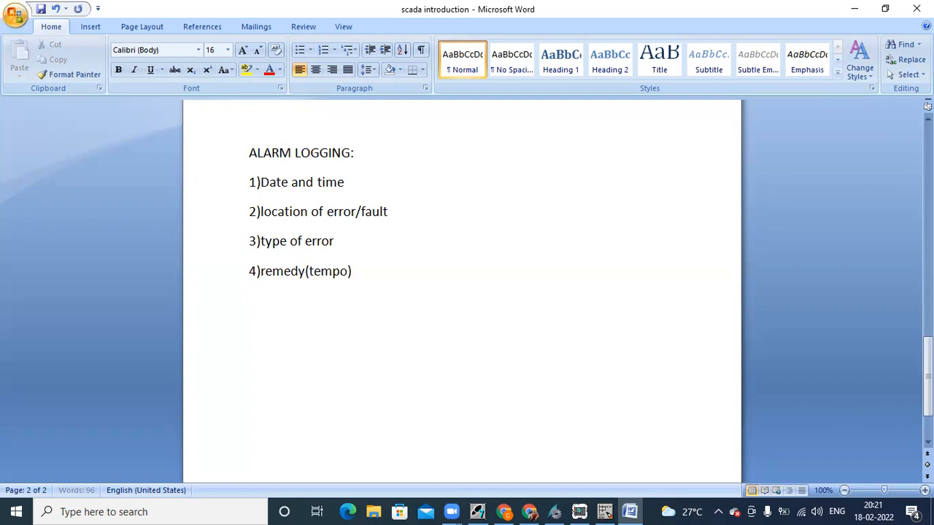
text( solution)
text( for the )
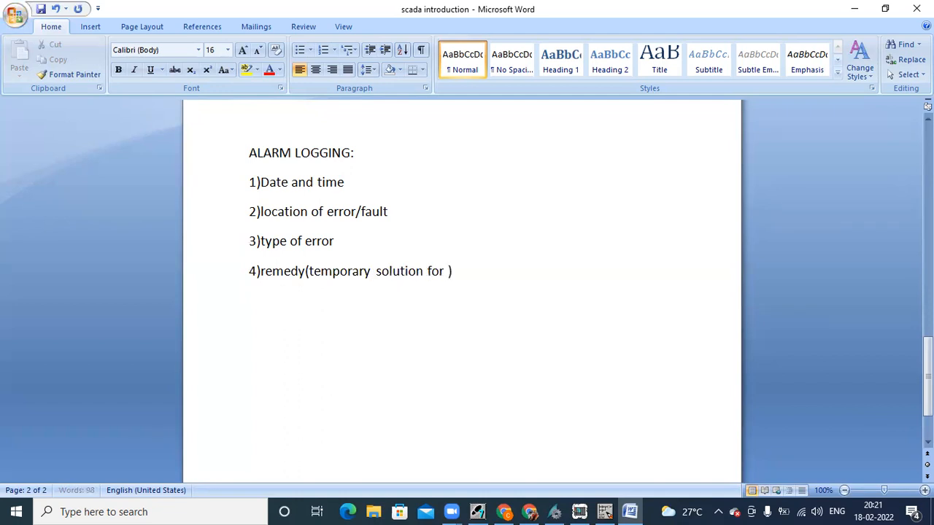
text(error)
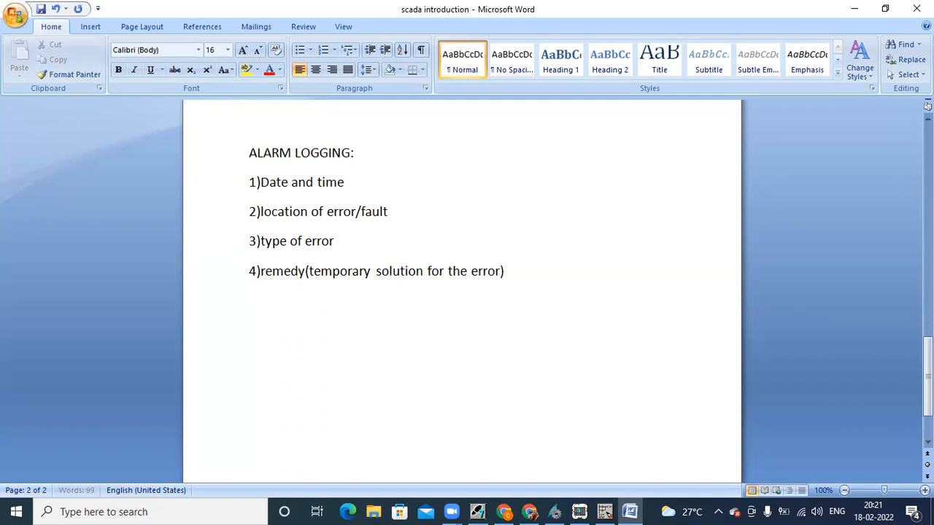
Step: Add '5)acknowledgement status' as a new line below the remedy item
click(509, 272)
key(Return)
text(5)a)
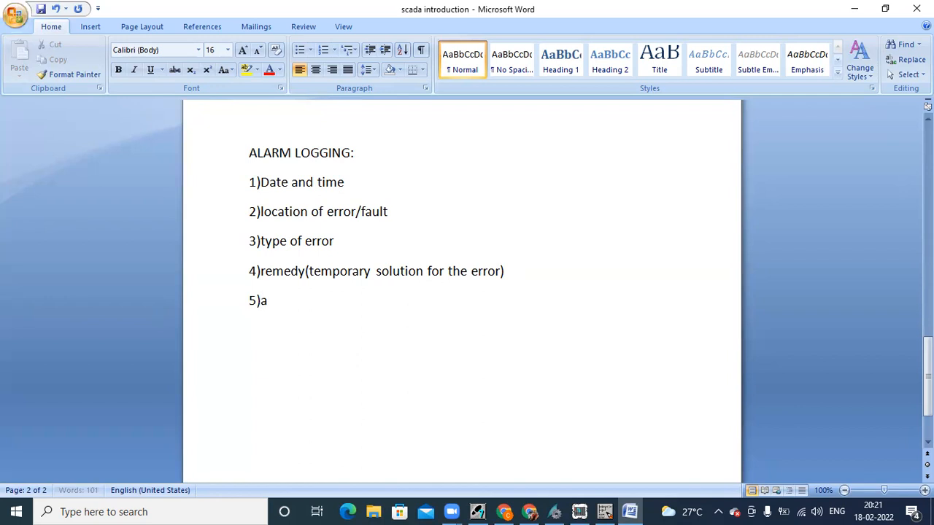
text(cknowledgement)
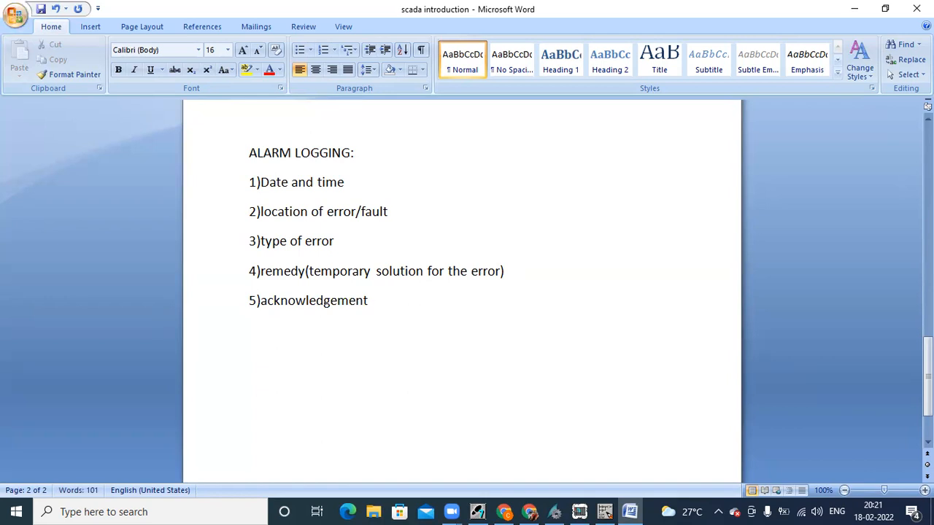
text( status)
Step: Trail dots after item 5 and complete the heading as 'ALARM LOGGING : (Message system)'
text(....)
click(356, 152)
text(())
key(BackSpace)
key(BackSpace)
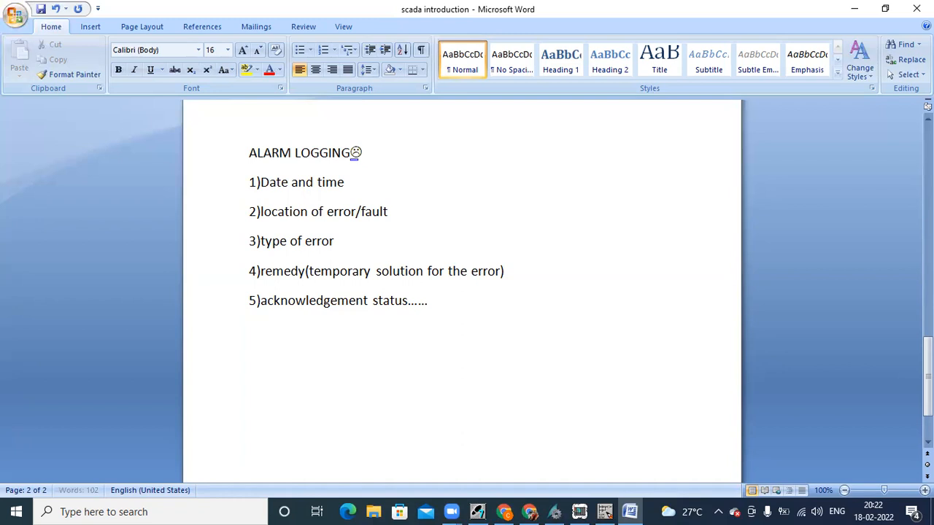
text(: ())
key(Left)
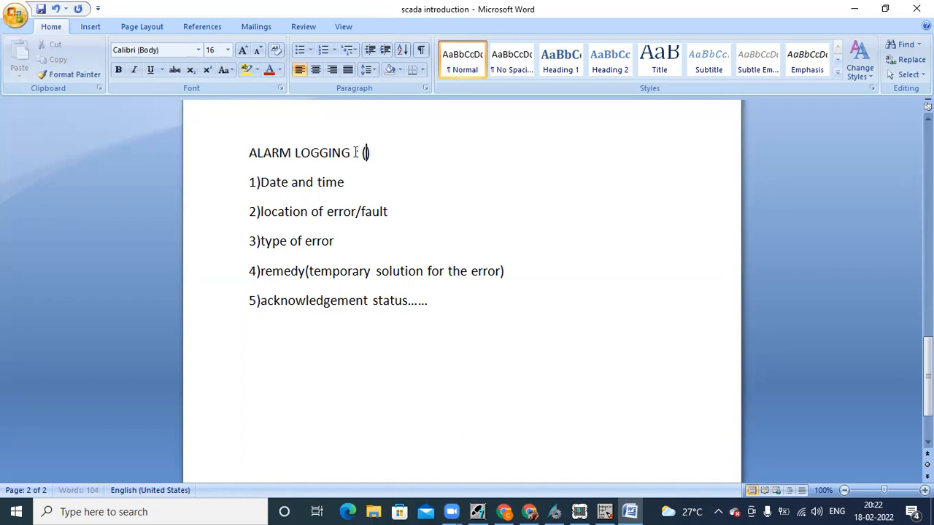
text(Message system)
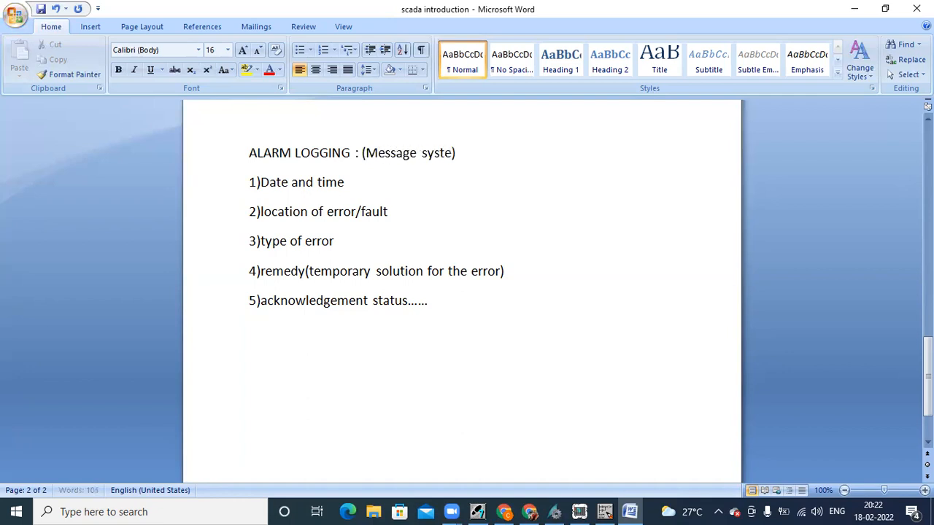
key(Right)
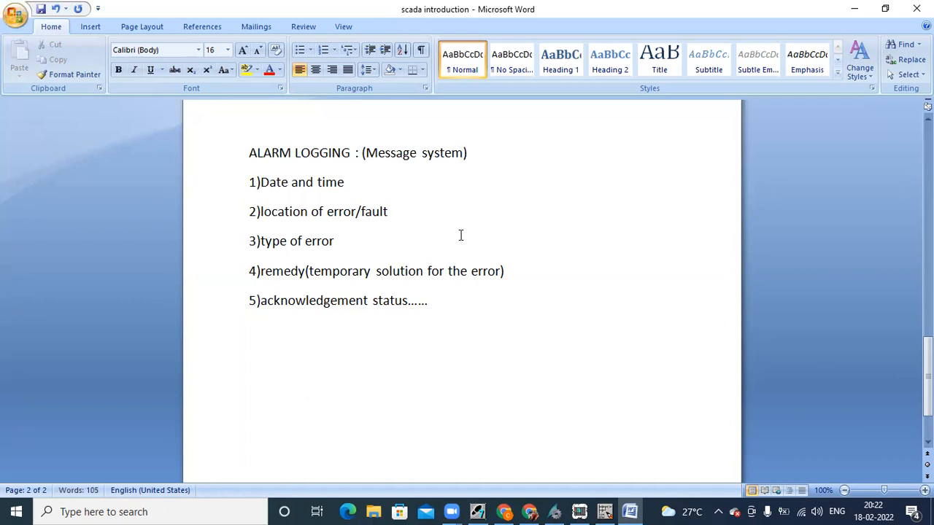
Step: Start a new note below the list beginning 'winccv7.4 and v7'
click(444, 309)
key(Return)
text(winccv7.4 a)
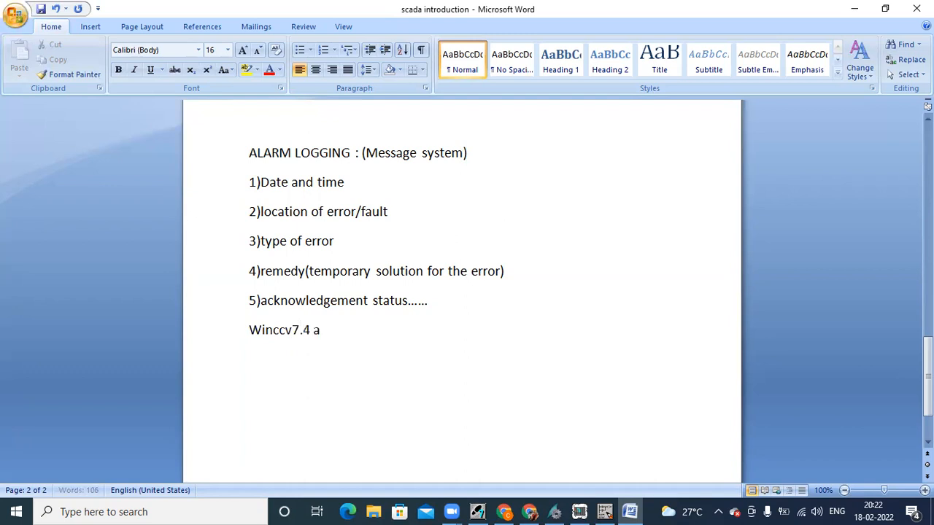
text(nd v7)
Step: Finish the note as 'Winccv7.4 and v7.5 u need to create power tag for digital alarm's'
key(BackSpace)
text(5)
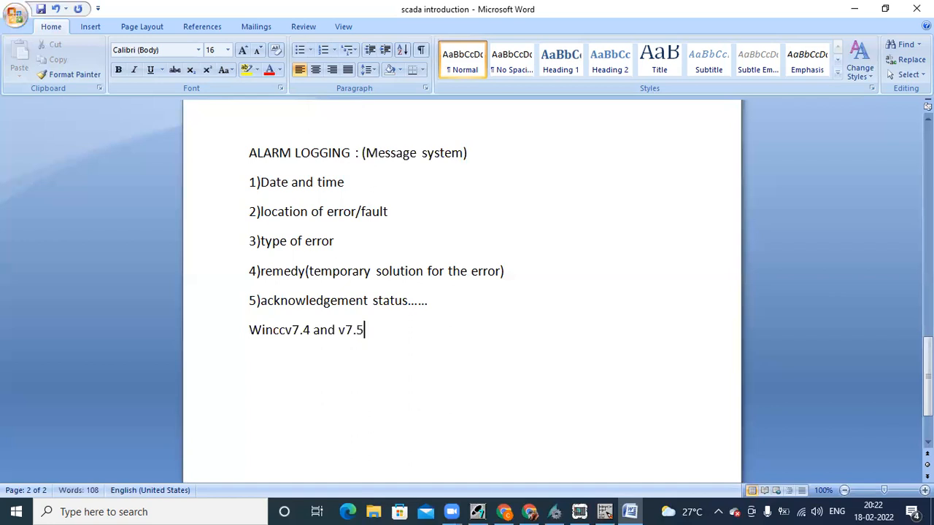
text( u need to create )
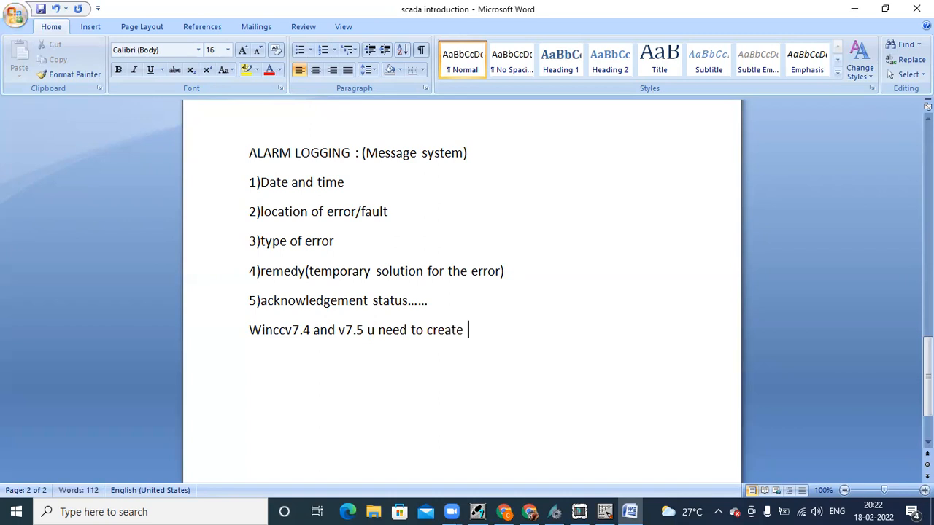
text(power)
key(BackSpace)
key(BackSpace)
text(wer tag for )
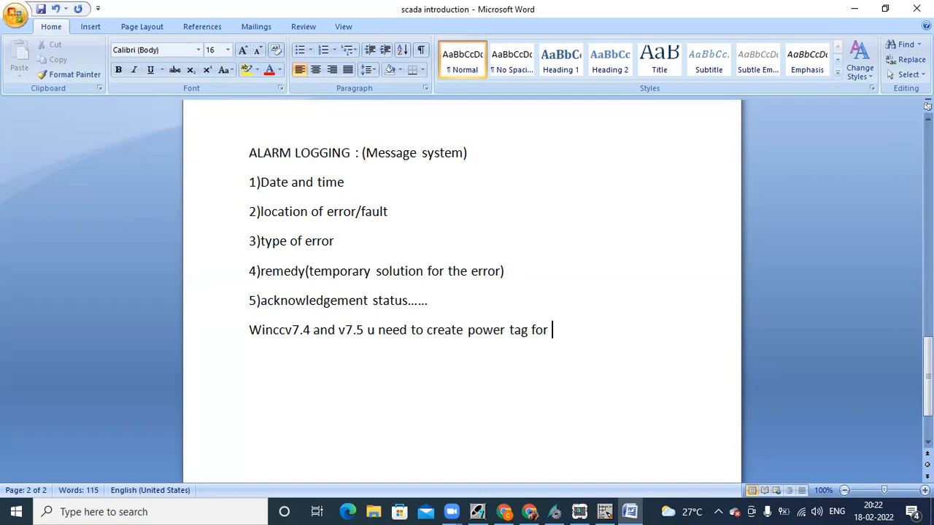
text(digital alarm's)
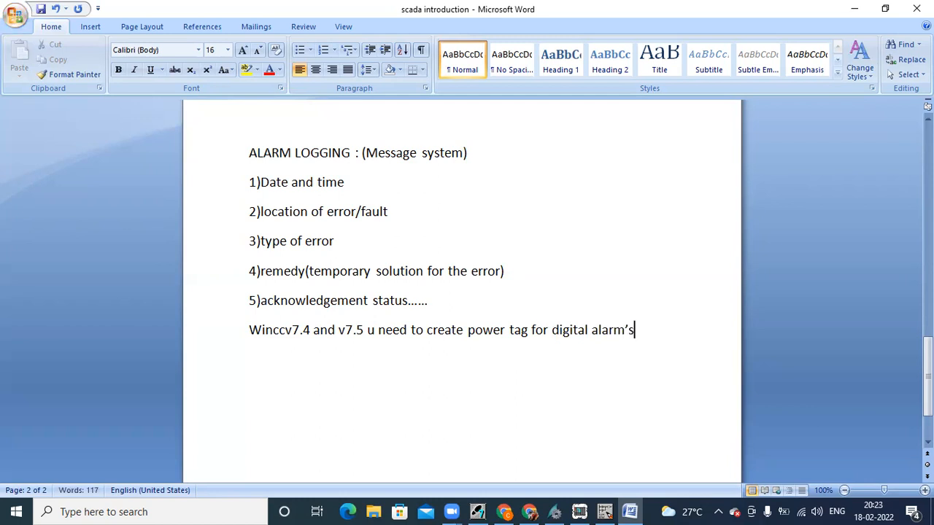
Step: Switch to WinCC Explorer and open Tag Management maximized, showing plc1's 11 tags
click(853, 9)
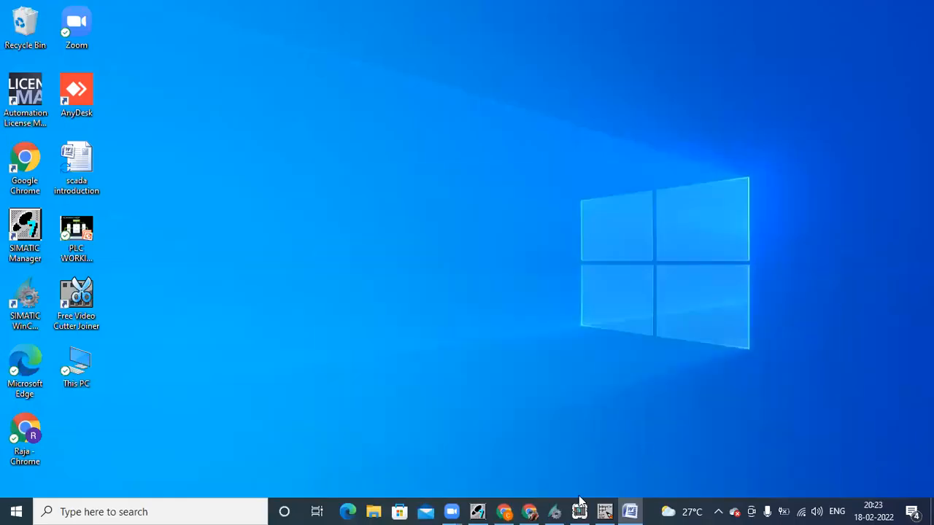
click(553, 510)
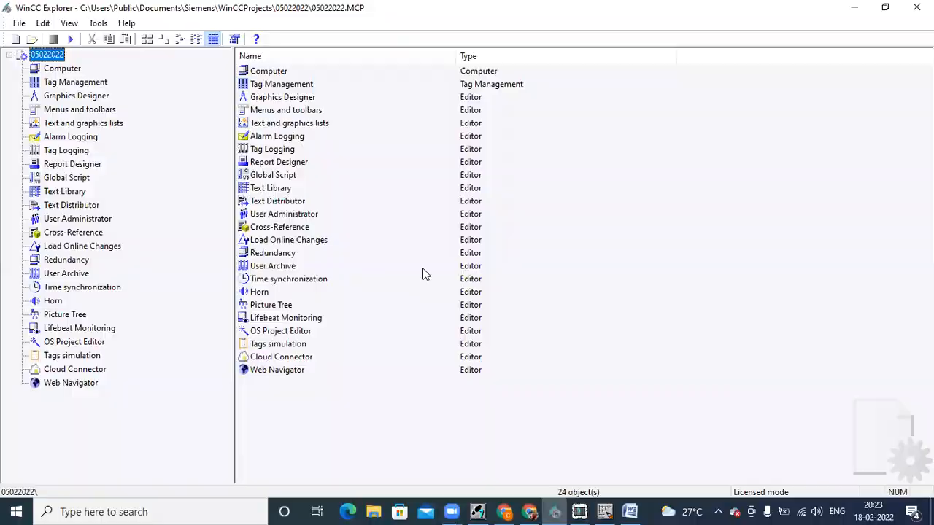
click(103, 83)
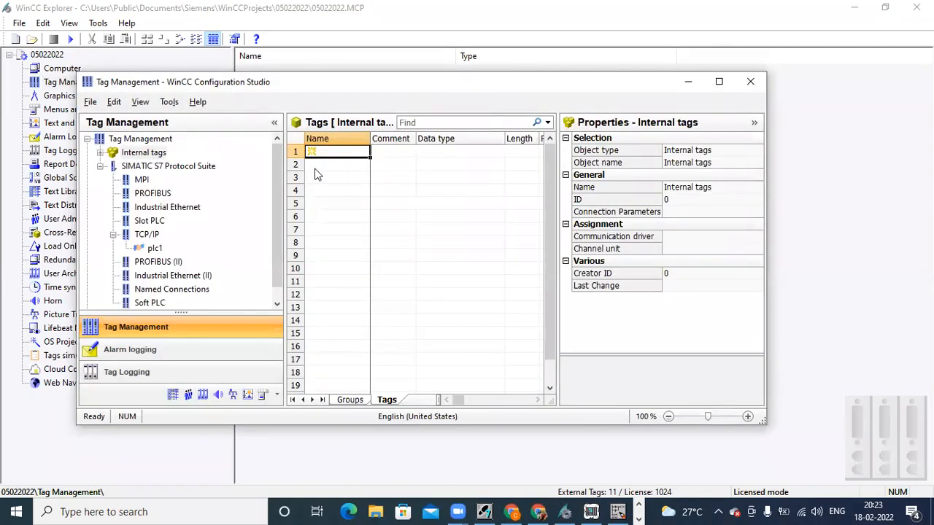
click(153, 248)
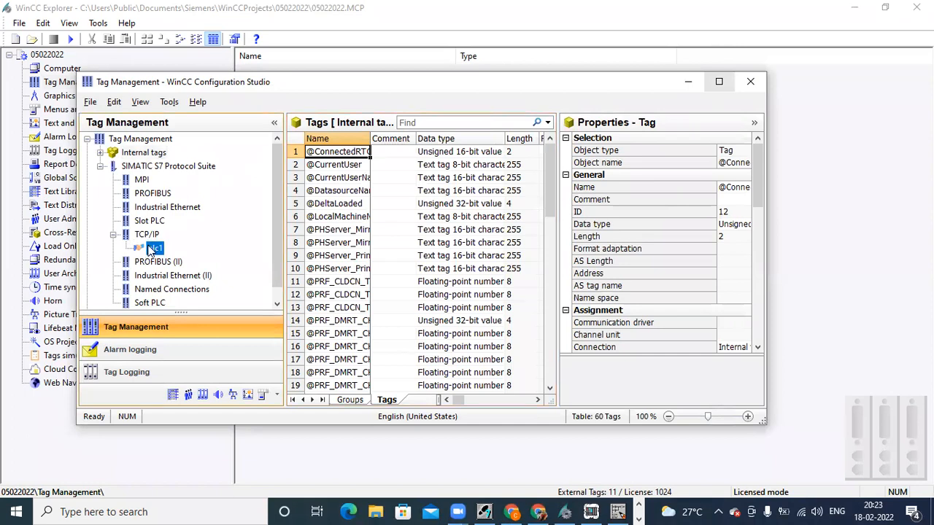
click(718, 81)
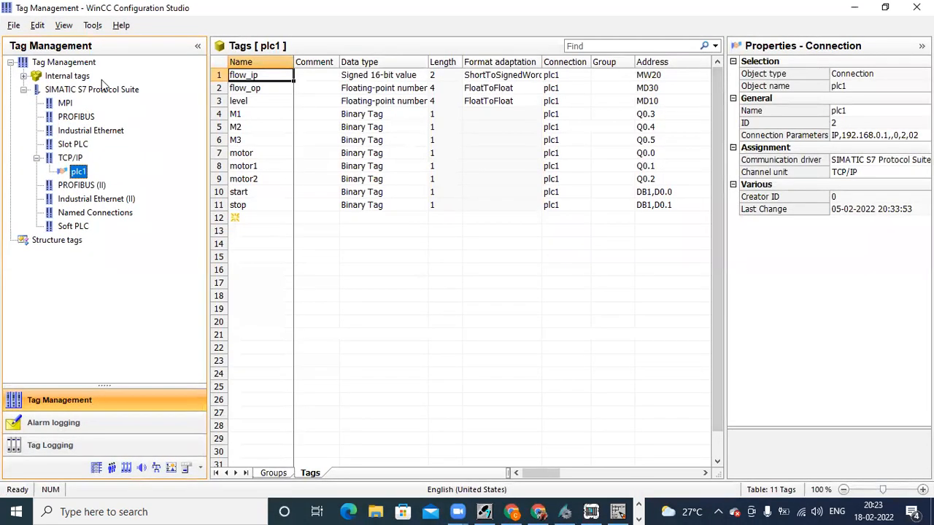
Step: Enlarge the plc1 Tags grid by moving the splitter left, then select the M1 tag
click(858, 10)
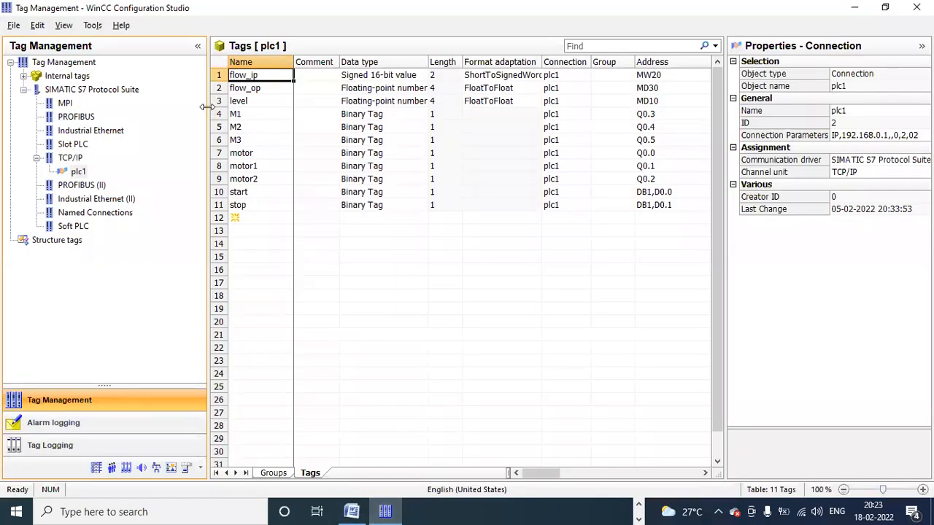
drag(206, 107, 169, 107)
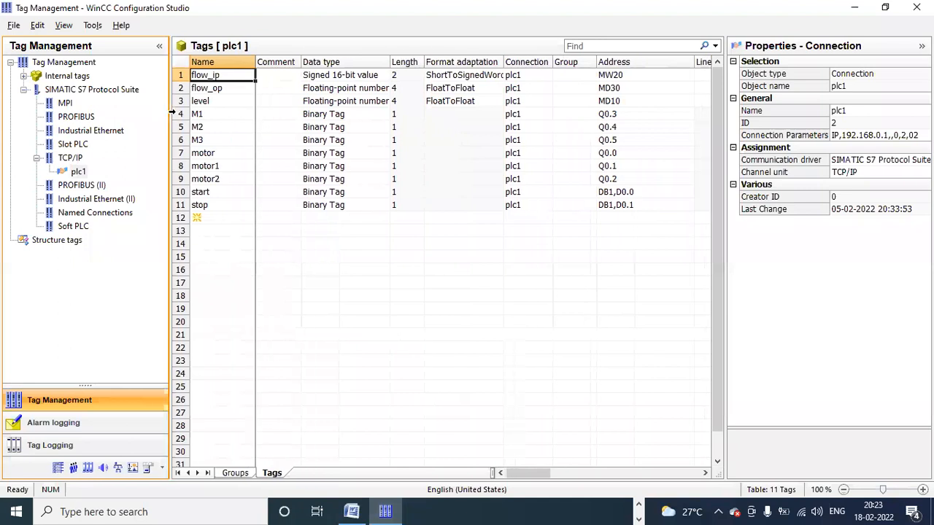
click(229, 115)
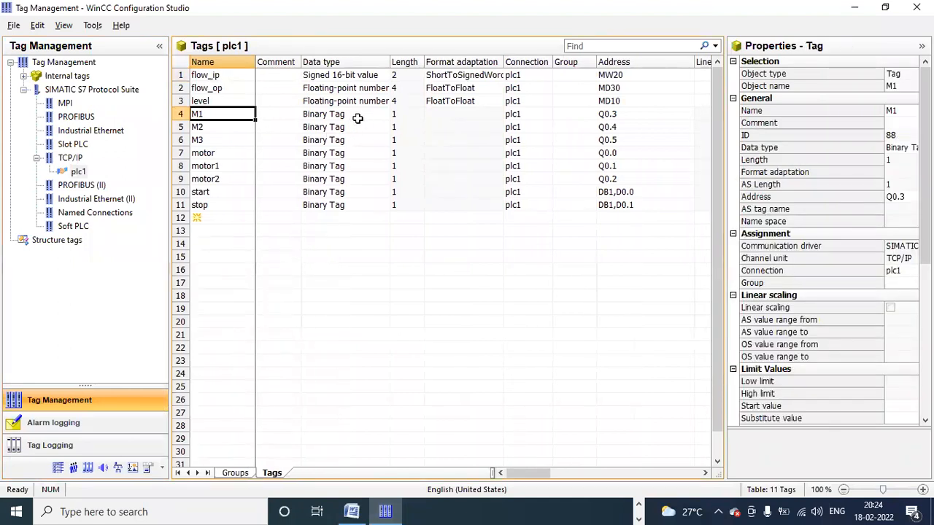
Step: Widen the Data type column and review each plc1 tag's data type, ending at the empty new-tag row
click(312, 75)
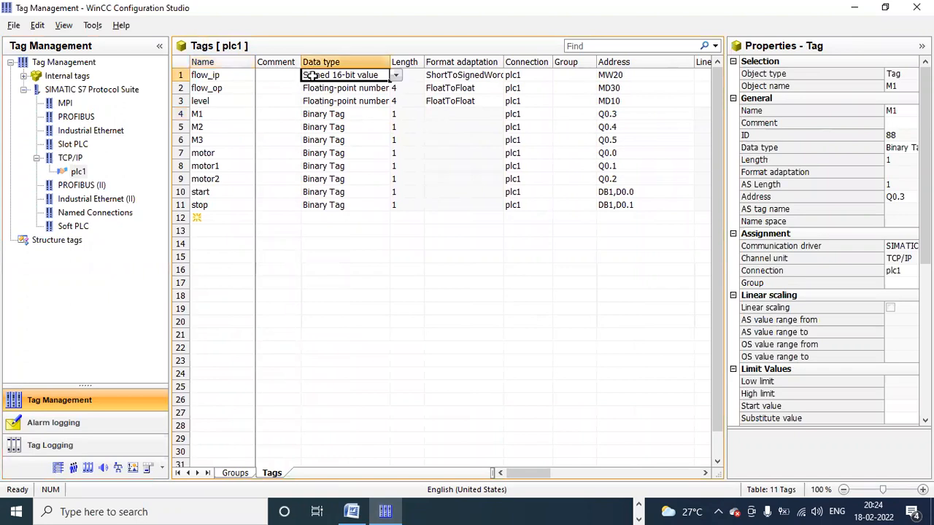
drag(389, 62, 482, 76)
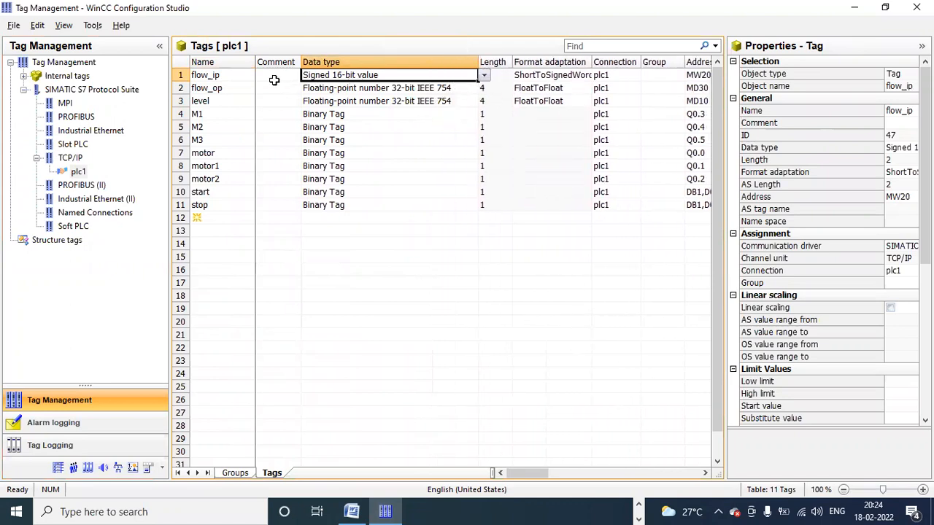
click(228, 166)
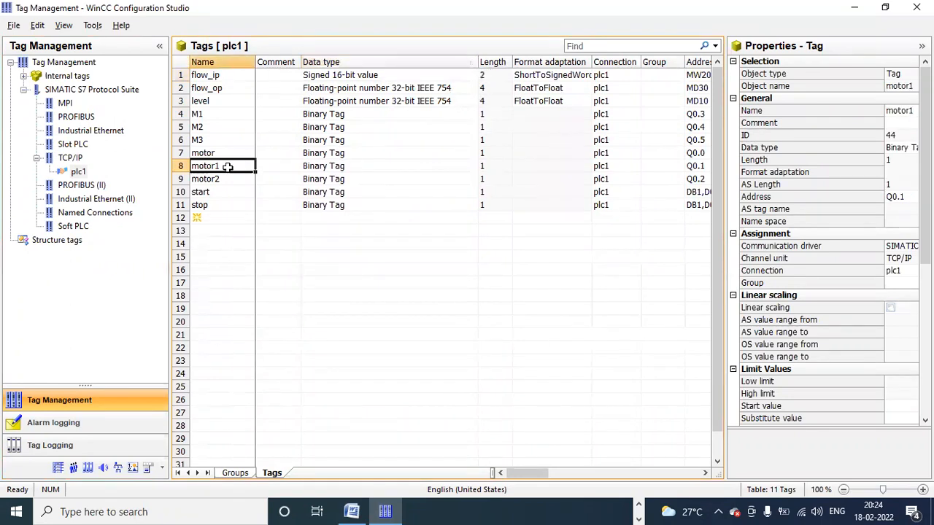
click(306, 76)
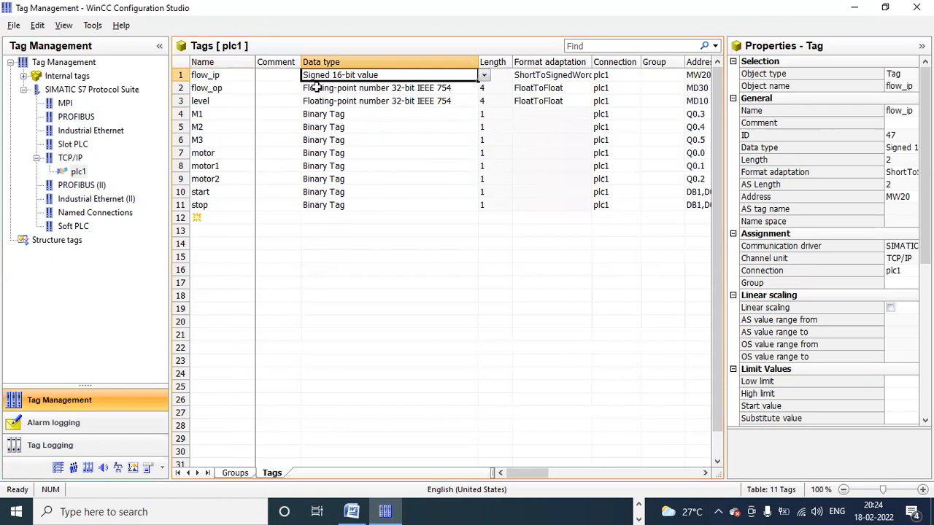
click(312, 88)
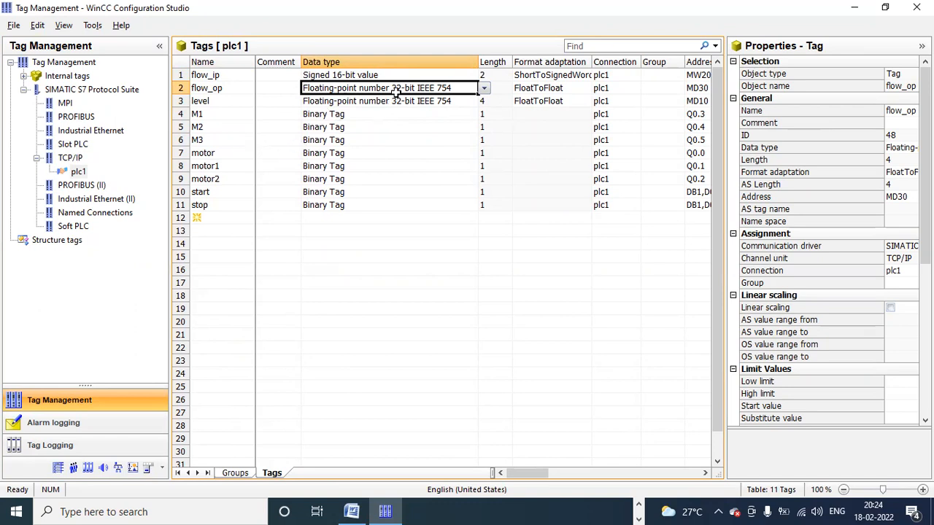
drag(317, 216, 309, 80)
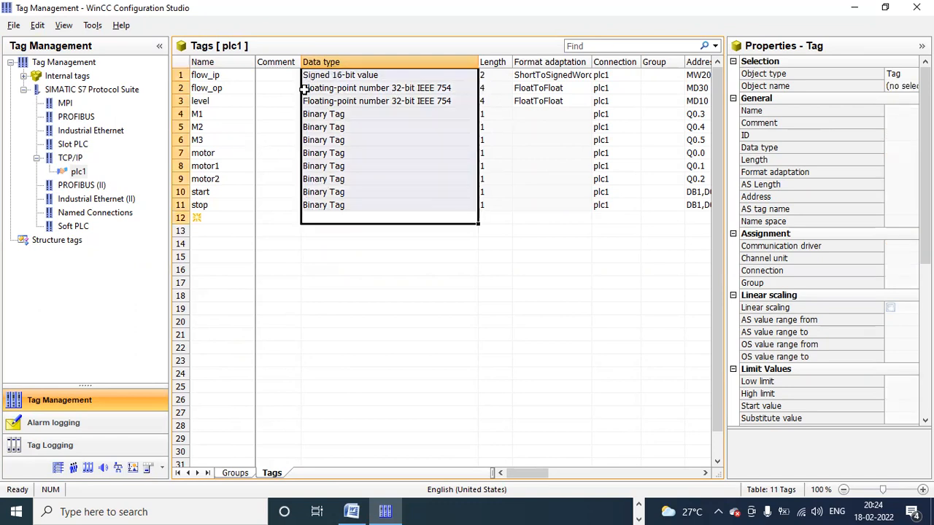
click(328, 89)
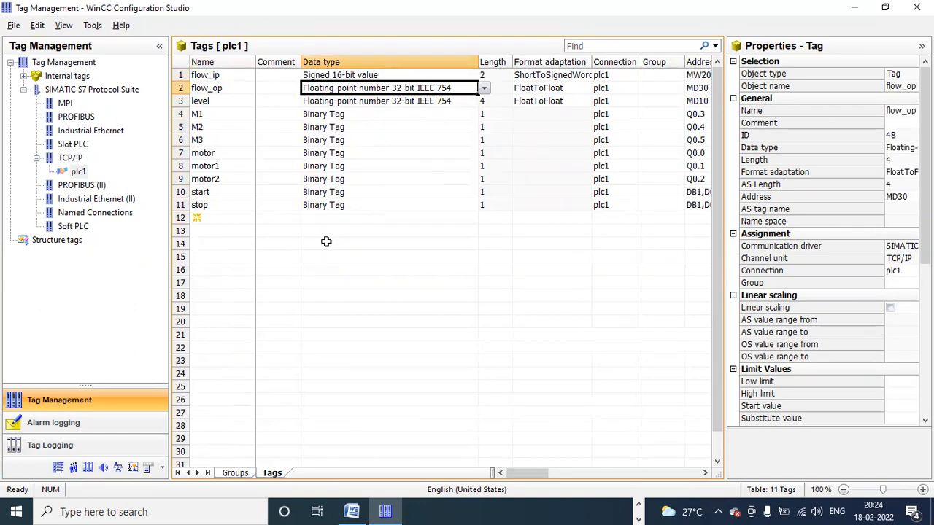
click(320, 215)
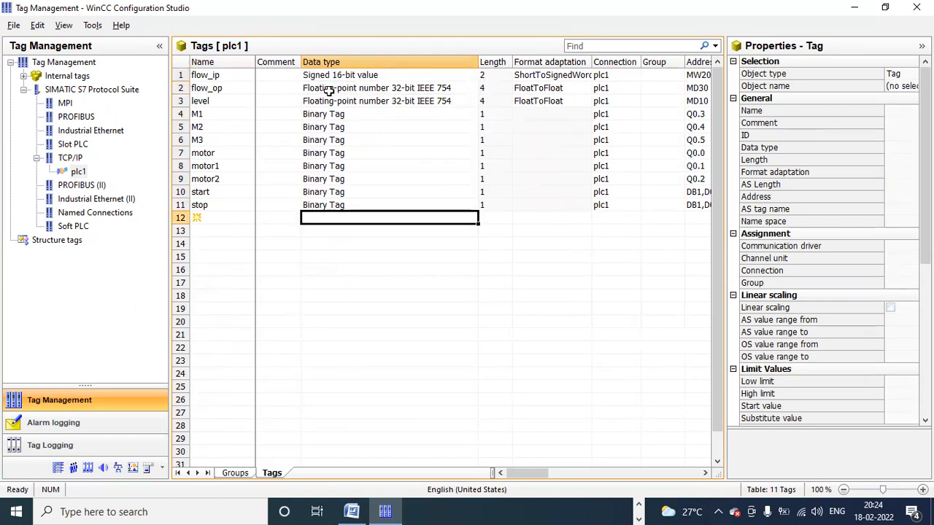
click(234, 213)
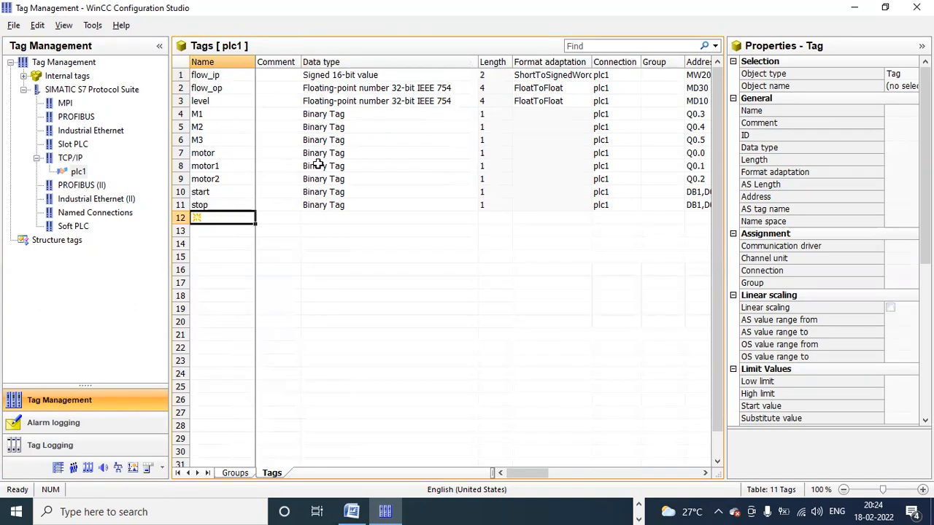
click(400, 101)
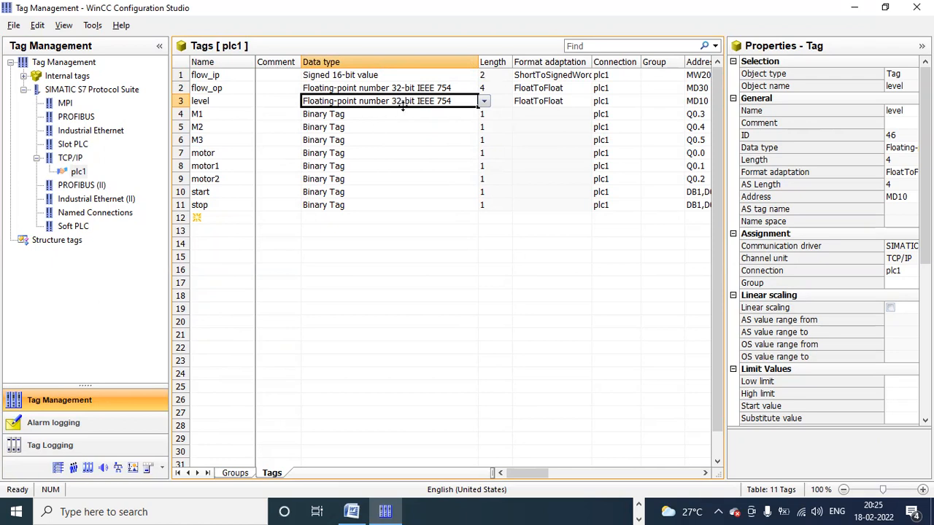
click(329, 219)
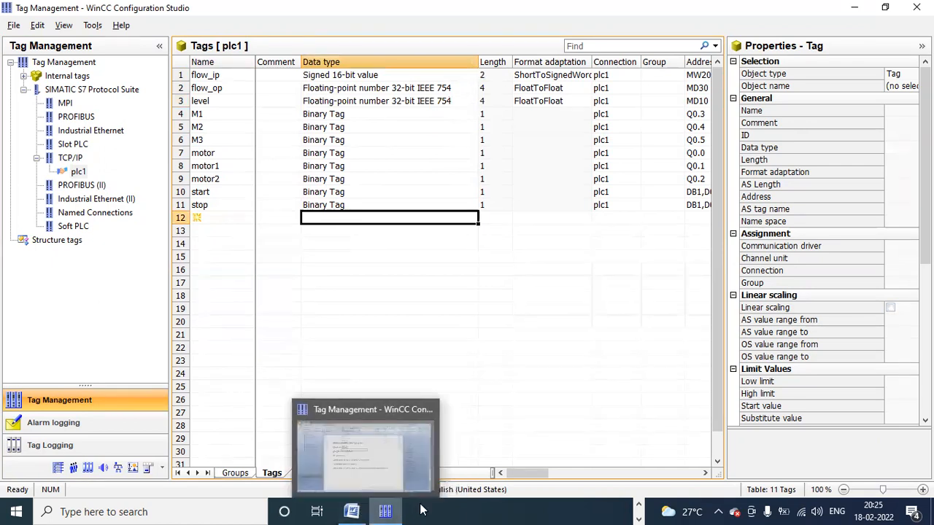
click(639, 506)
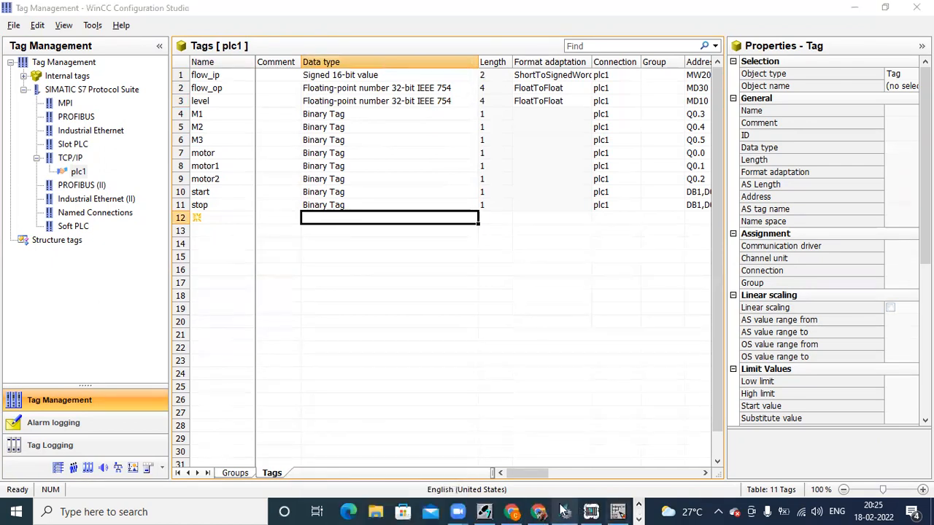
Step: In OB1 Network 5, inspect the MOVE block's IW0 input and MW50 output operands
click(621, 511)
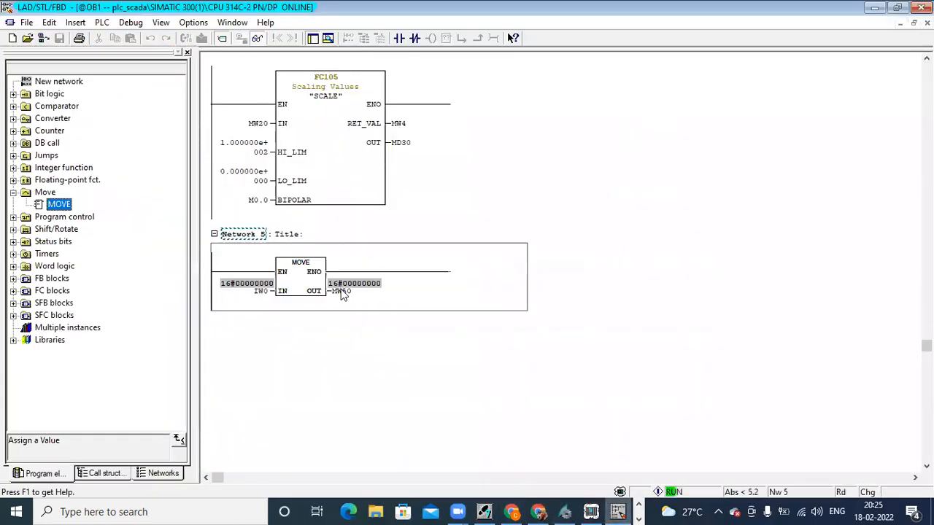
click(290, 274)
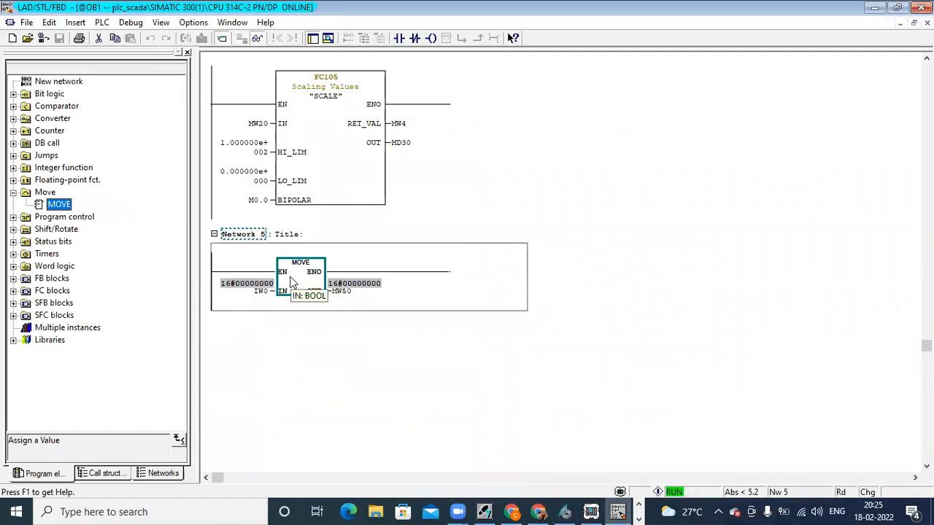
click(262, 293)
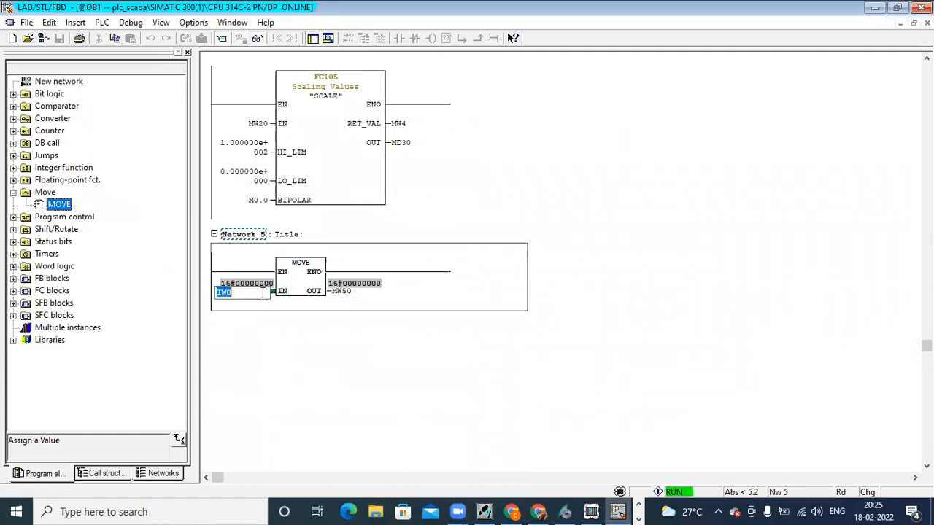
click(359, 295)
key(Return)
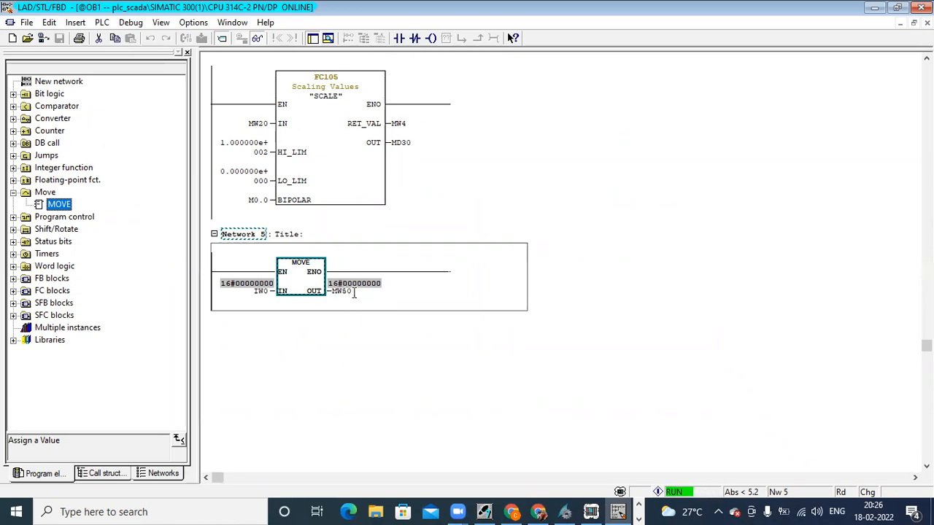
click(351, 290)
click(410, 297)
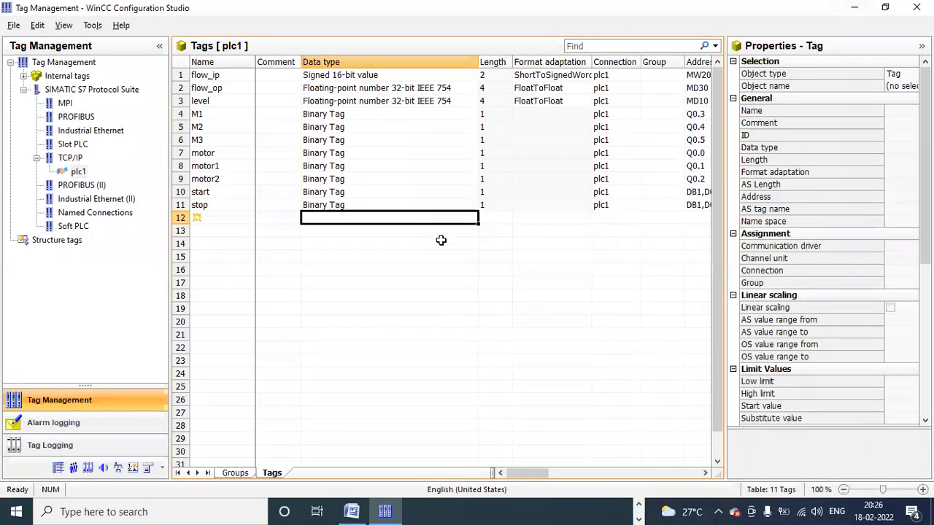
Step: Create a new plc1 tag named fault_1 in row 12 of the tag table
click(236, 216)
click(236, 216)
text(fault)
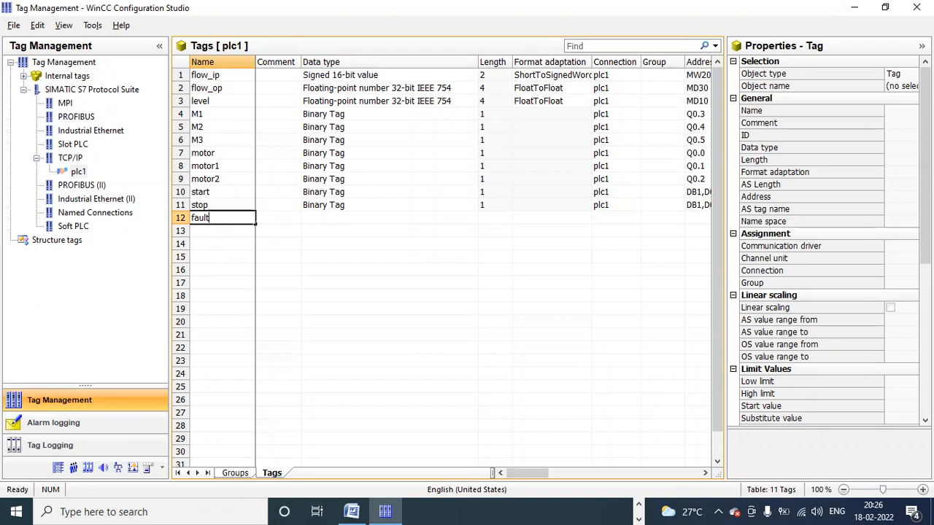
text(_1)
key(Return)
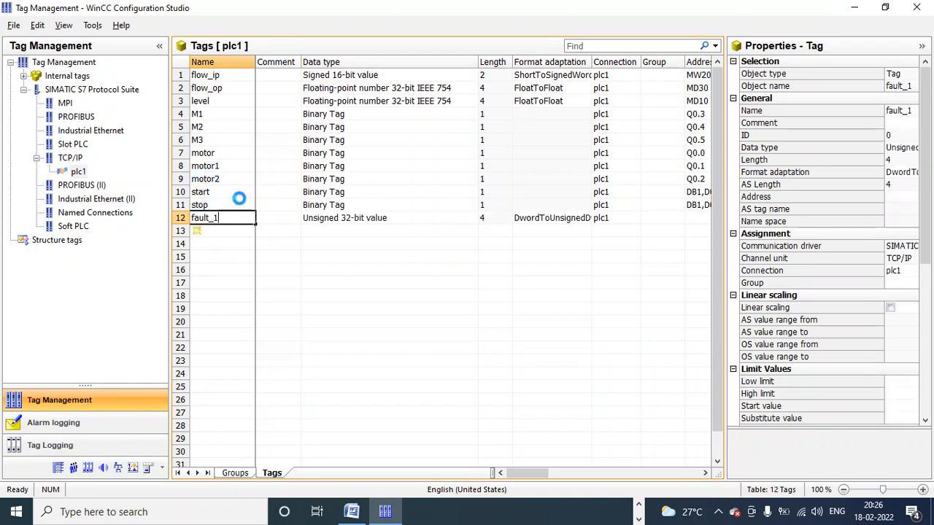
click(209, 218)
Step: Change fault_1's data type to Unsigned 16-bit value, comparing it with flow_ip's
click(349, 220)
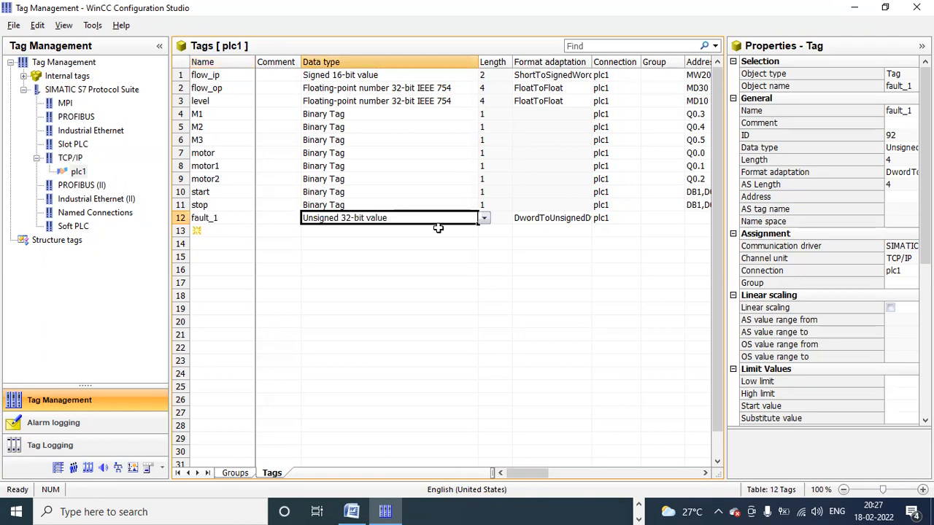
click(484, 218)
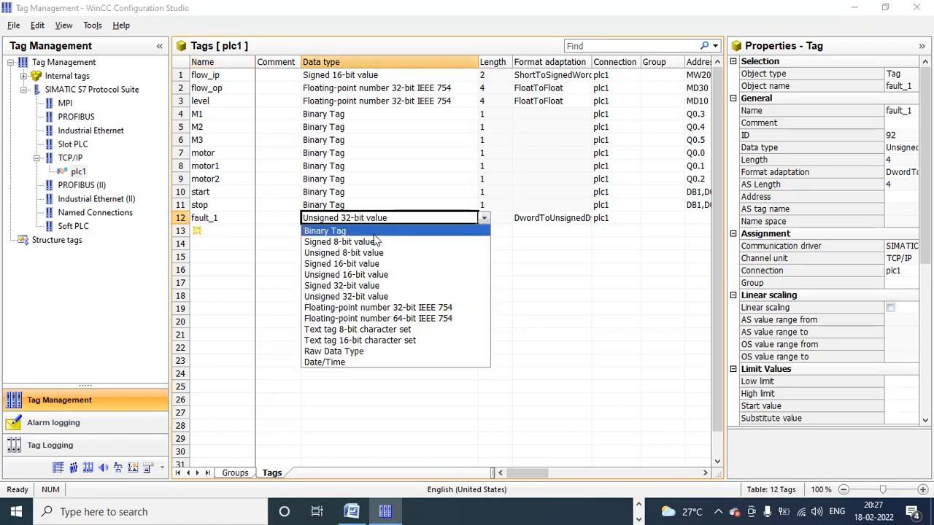
click(377, 277)
click(426, 232)
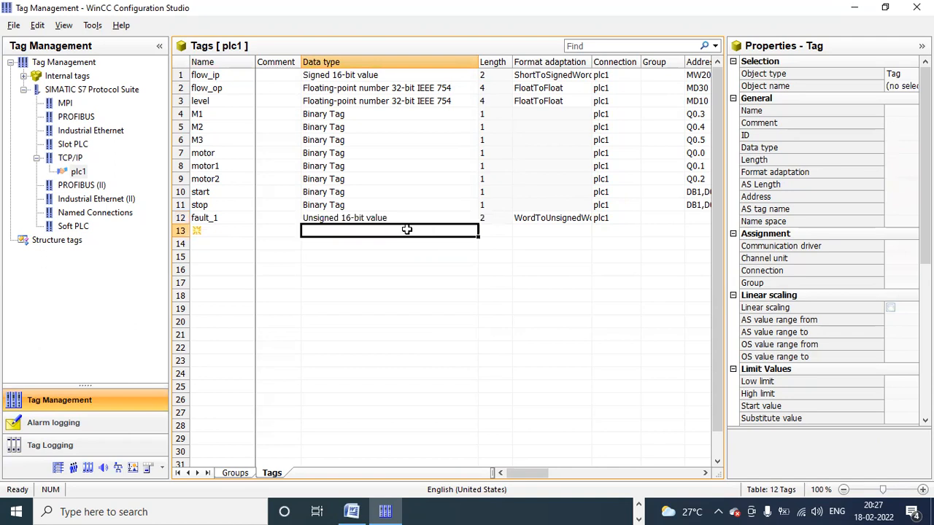
click(374, 217)
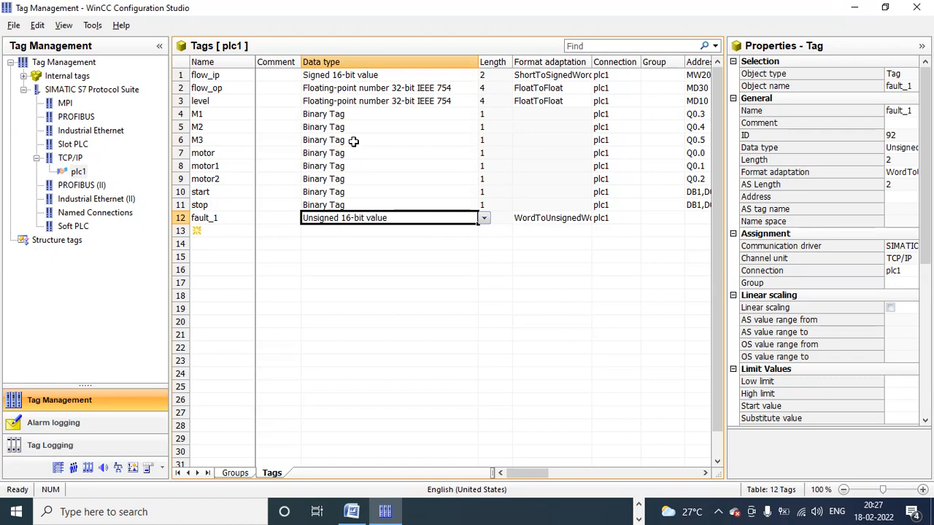
click(332, 76)
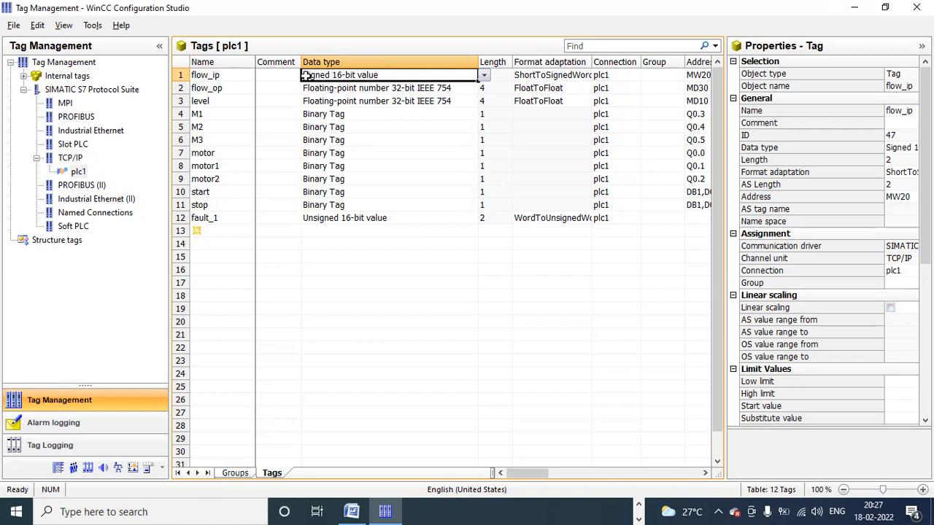
click(328, 218)
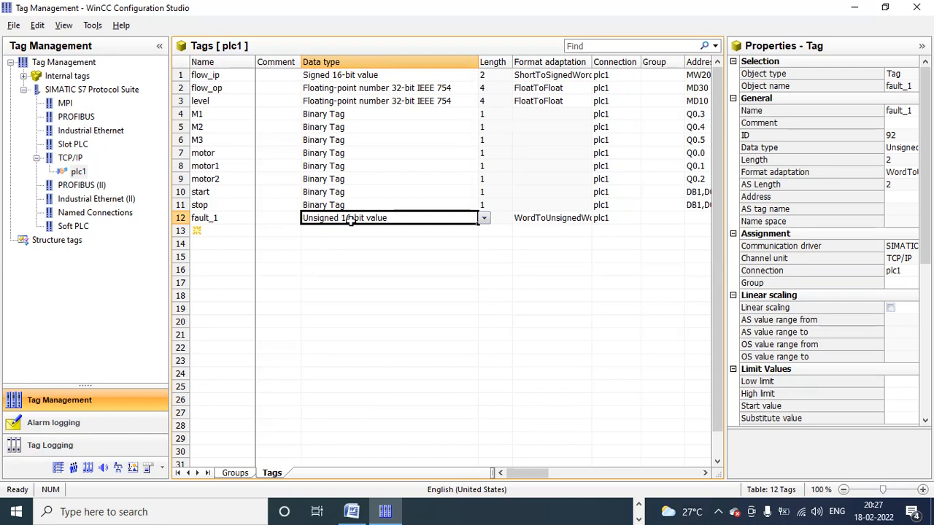
Step: Give fault_1 the address MW50
click(698, 219)
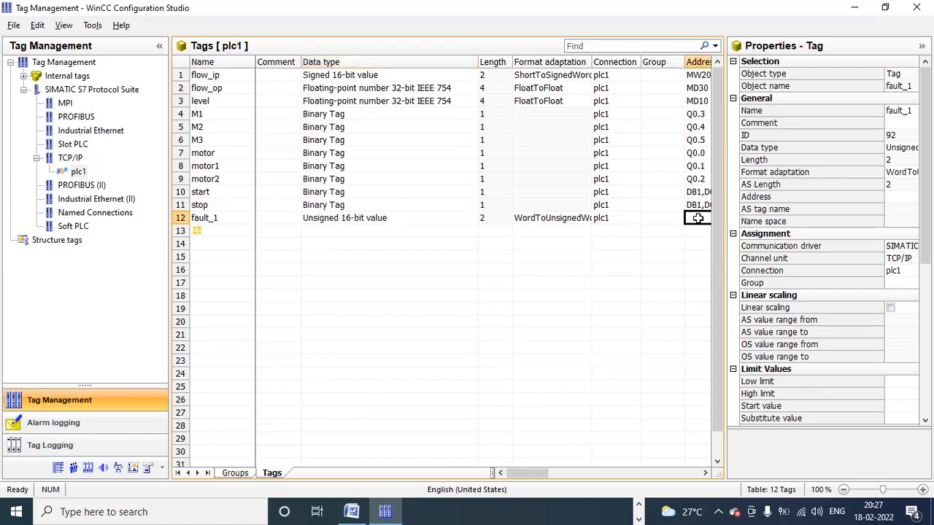
text(mw50)
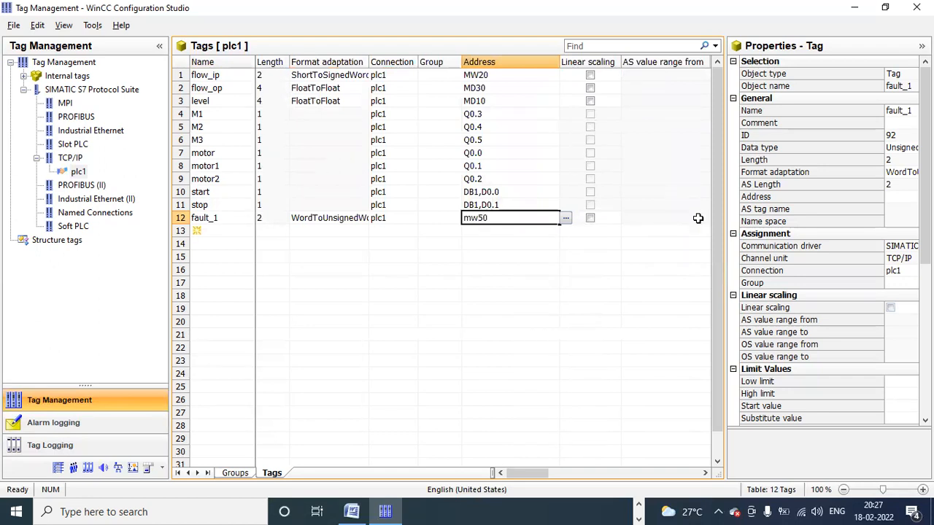
key(Return)
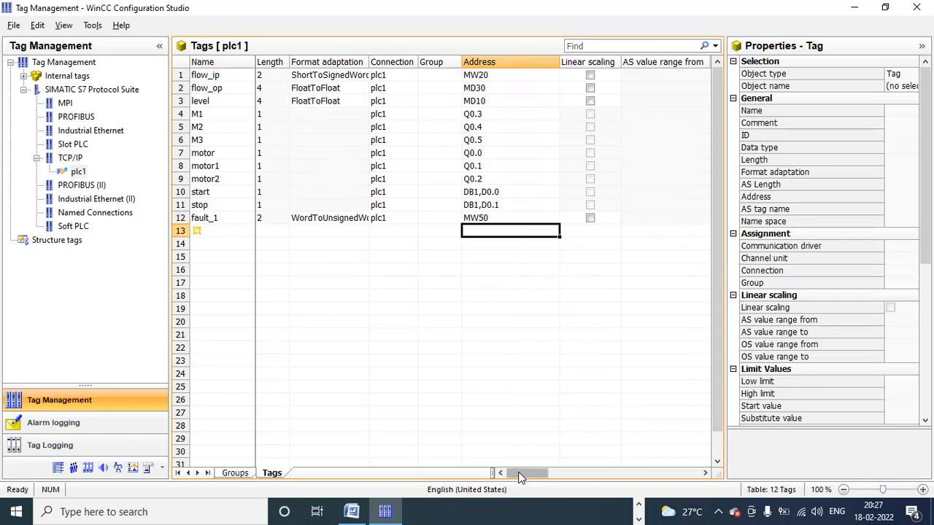
drag(520, 476, 503, 475)
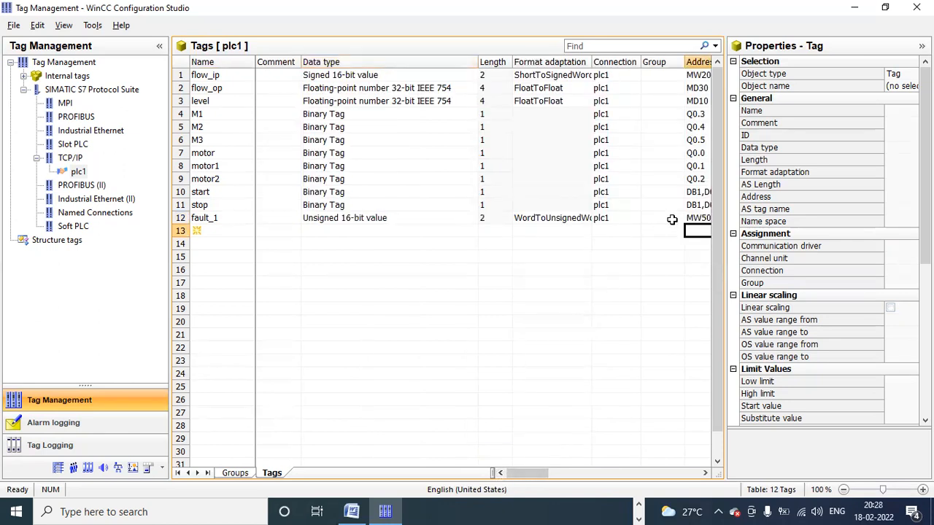
Step: Minimize Configuration Studio and open Alarm Logging from the WinCC Explorer project tree
click(864, 18)
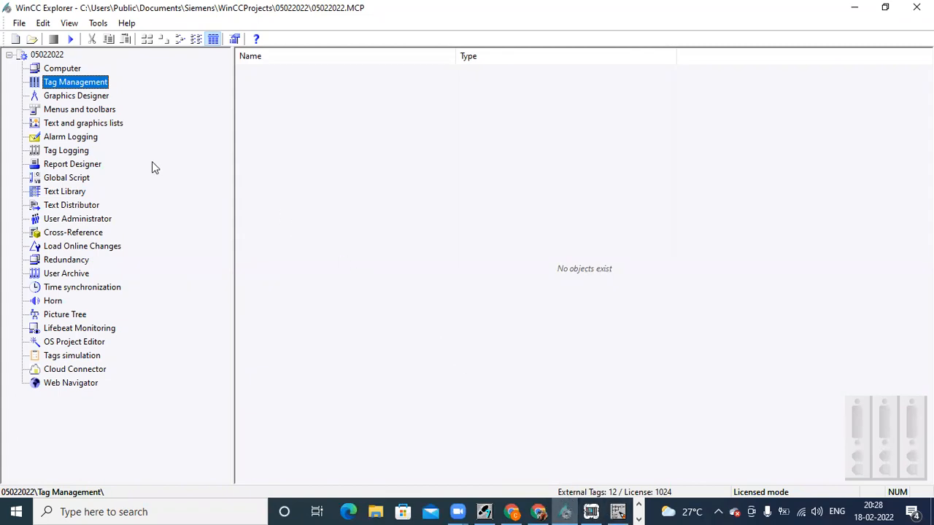
click(91, 138)
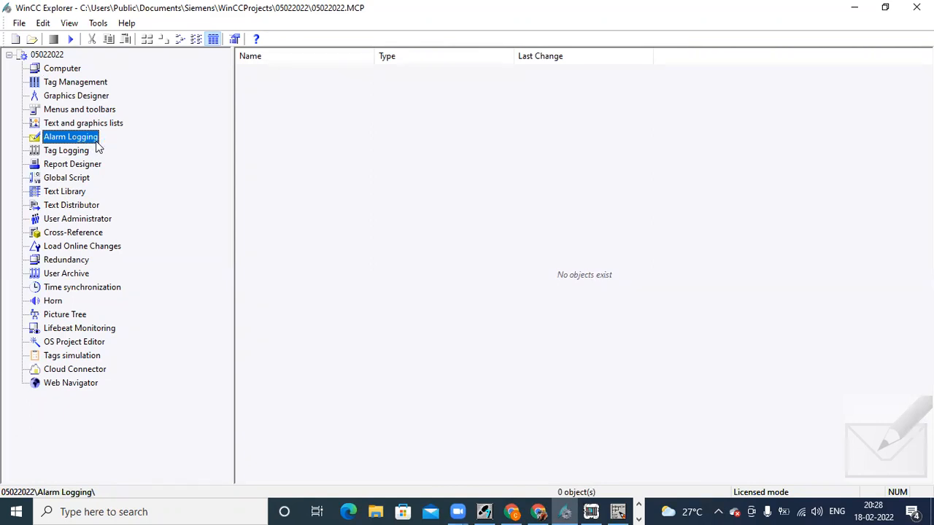
double_click(97, 142)
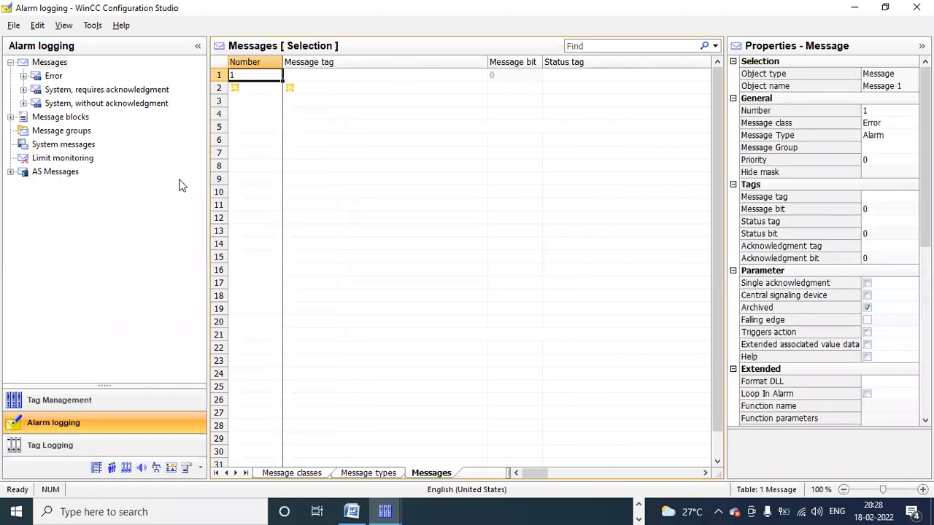
Step: Look over Message blocks and Limit monitoring, then show the Error class under Messages
drag(207, 177, 193, 177)
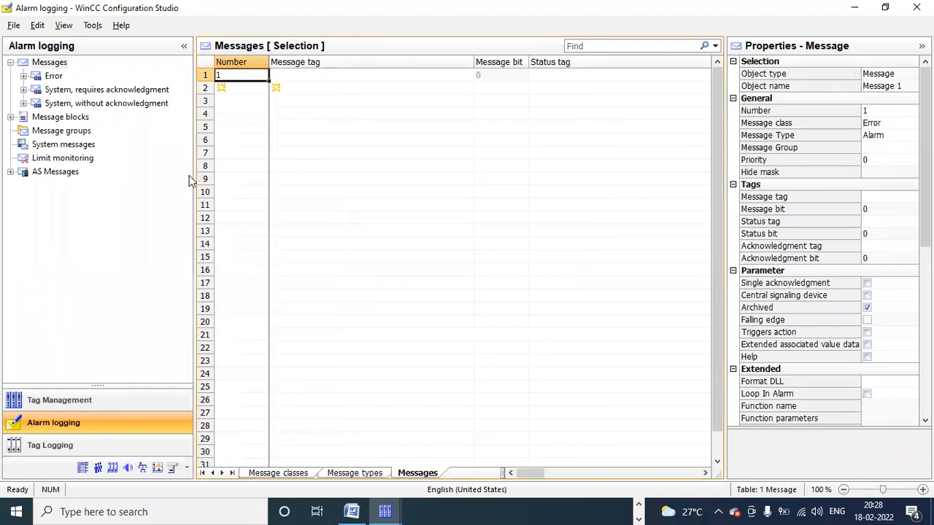
click(11, 62)
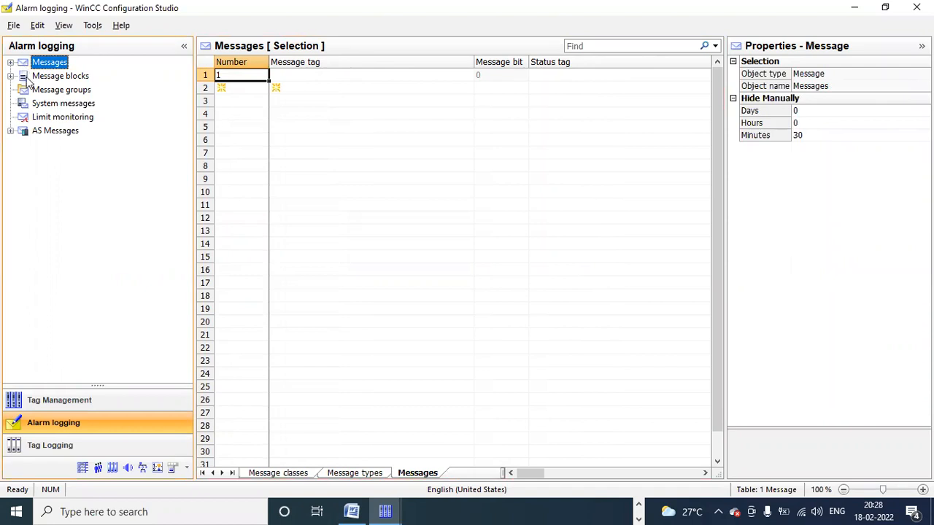
click(27, 82)
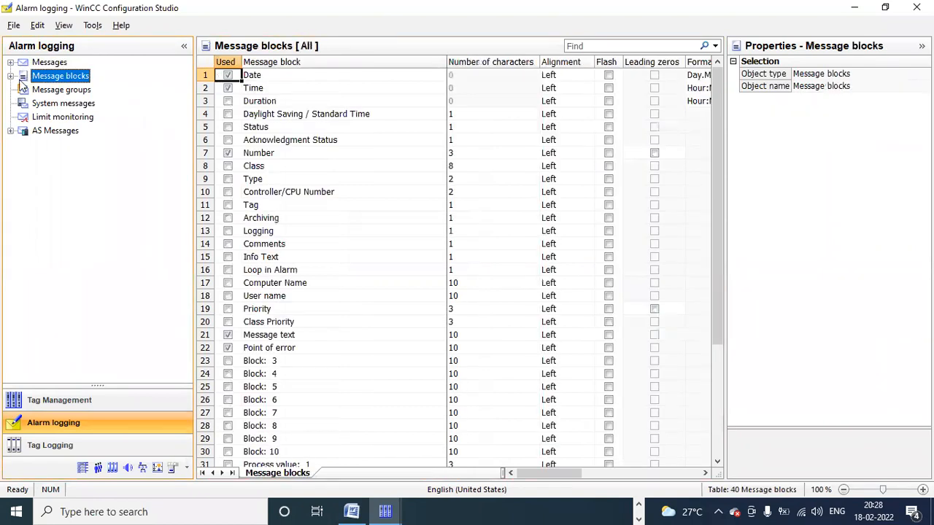
click(48, 120)
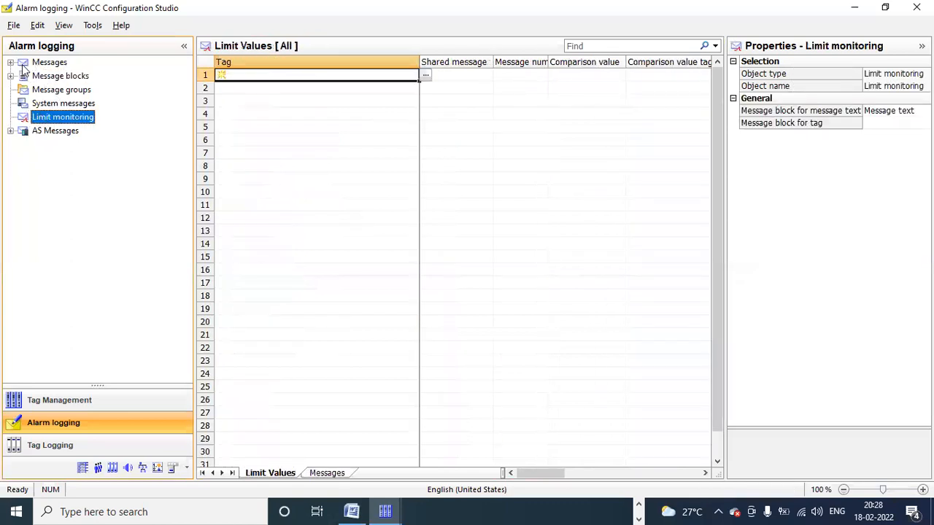
click(28, 64)
click(10, 62)
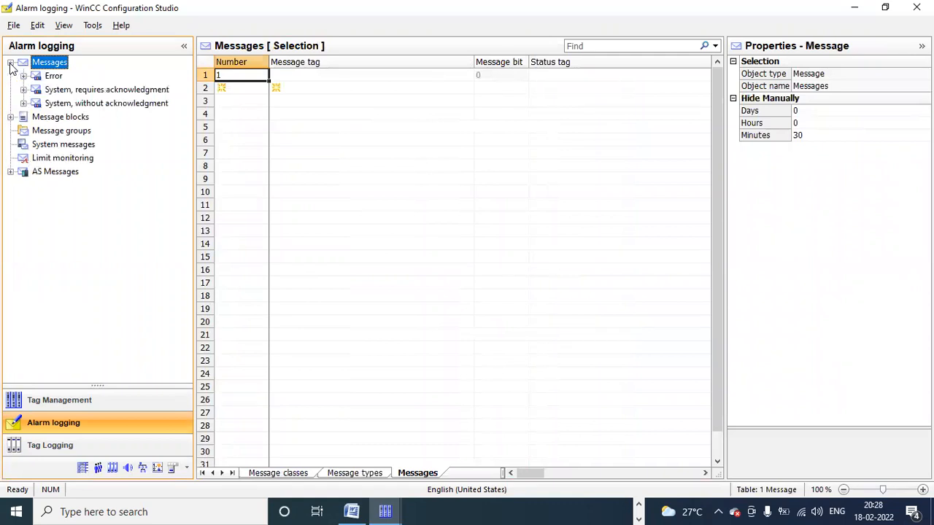
click(10, 63)
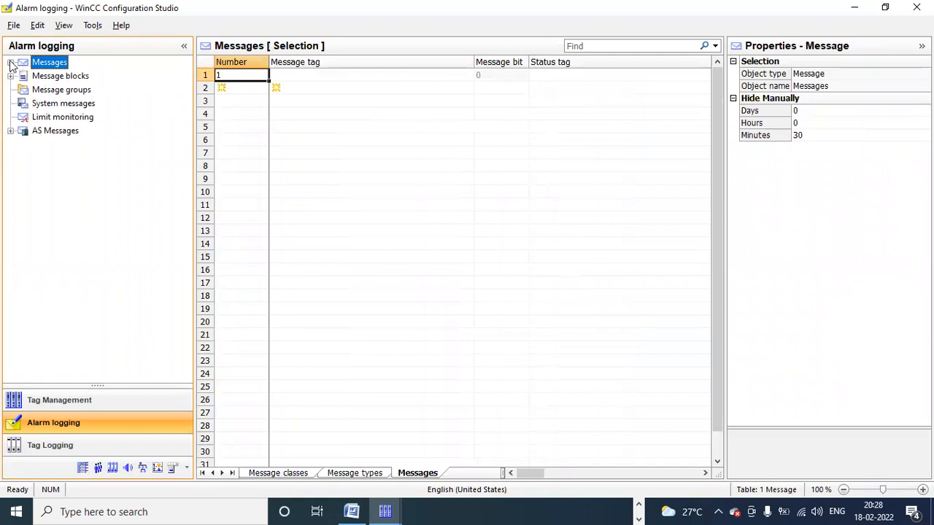
click(10, 63)
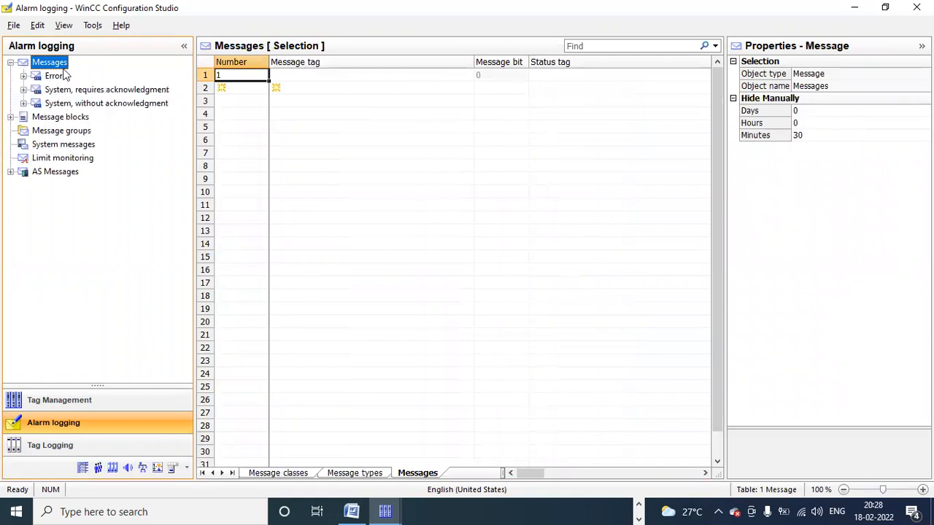
click(40, 78)
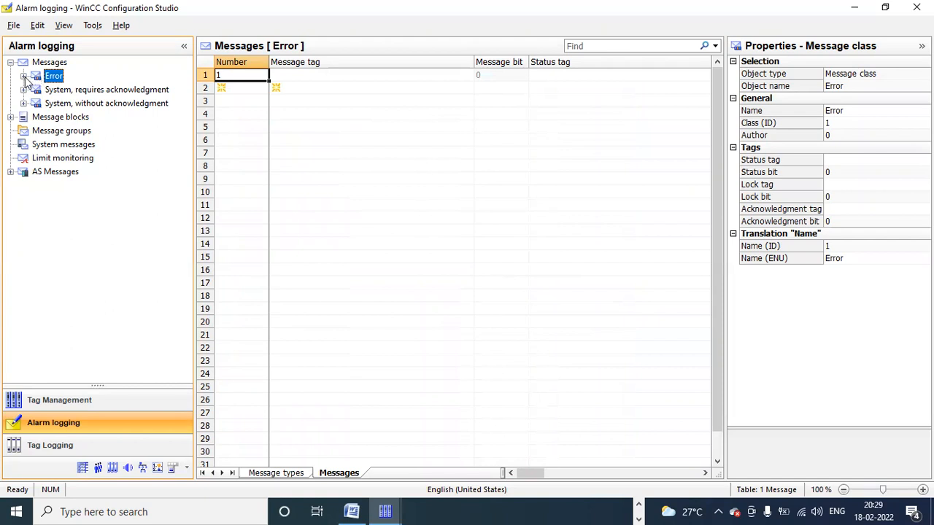
Step: Expand the Error class and compare its Alarm, Warning and Failure message types
double_click(38, 77)
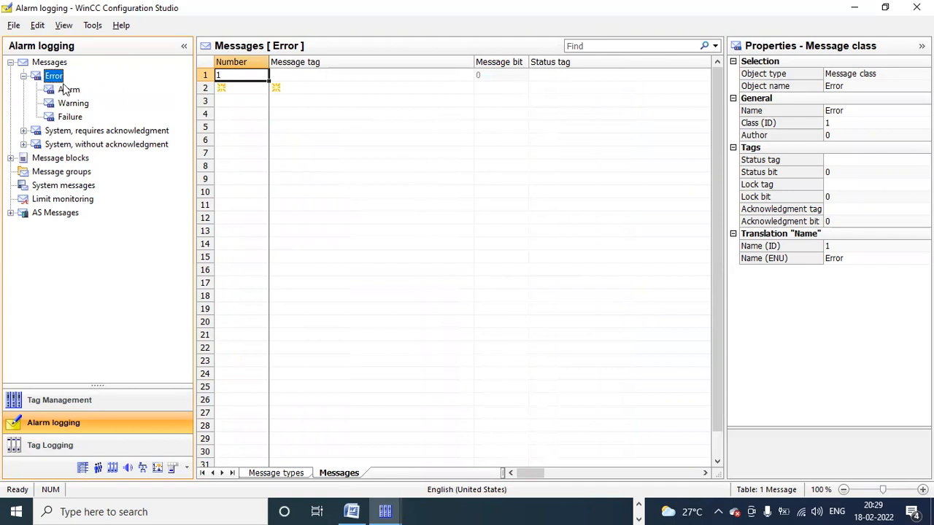
click(70, 91)
click(77, 104)
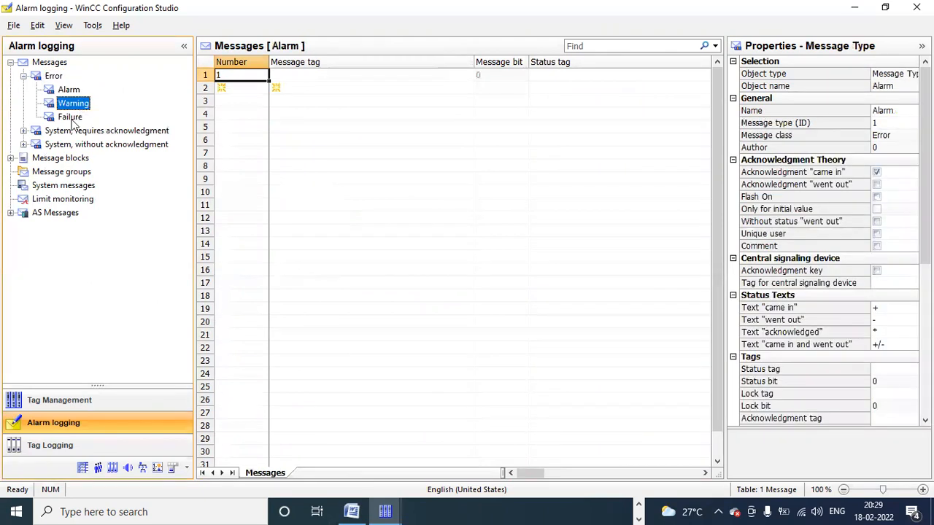
click(75, 119)
click(84, 105)
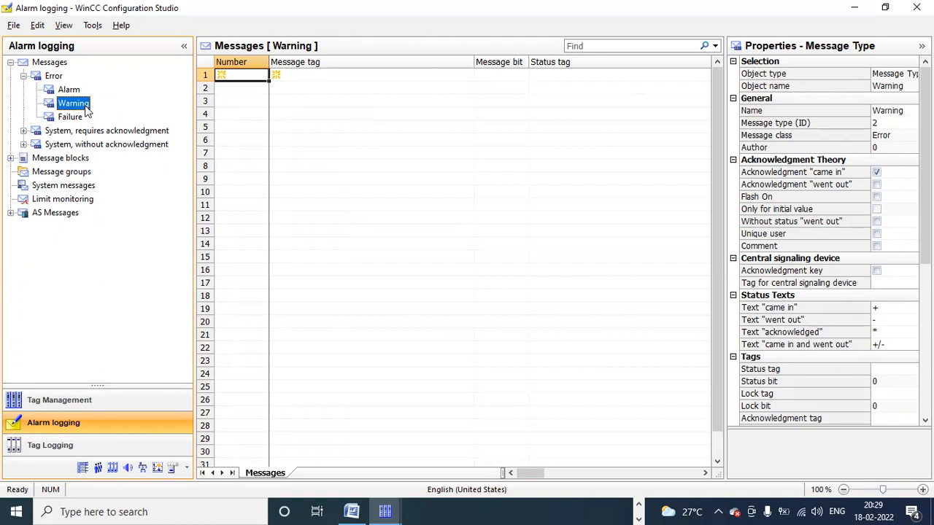
click(71, 90)
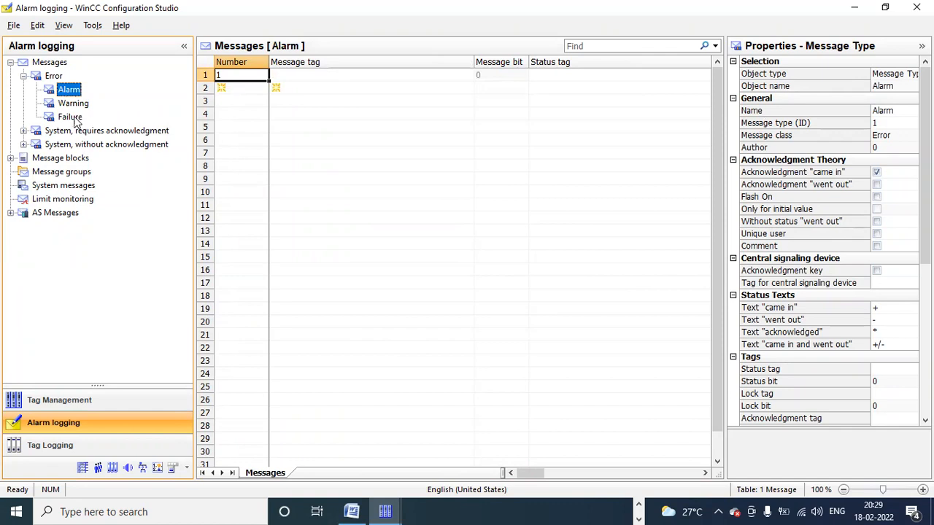
click(73, 118)
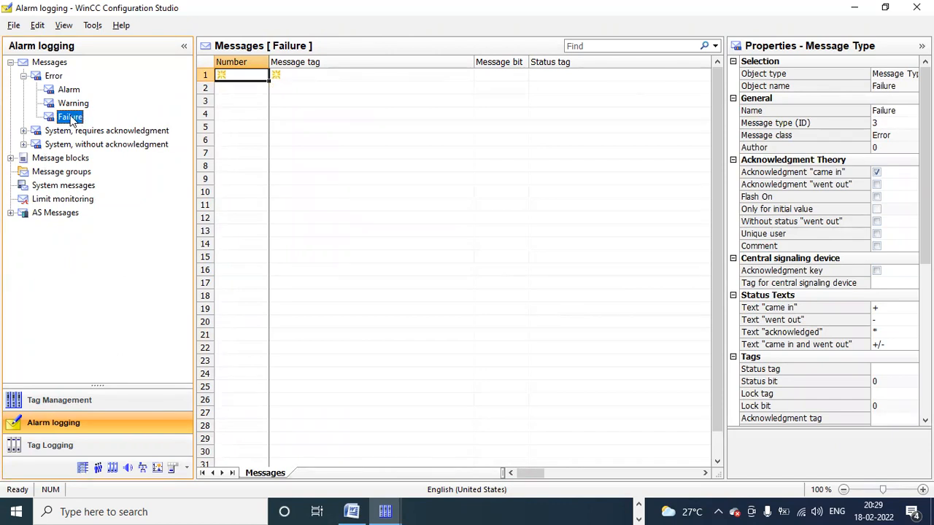
key(Up)
key(Up)
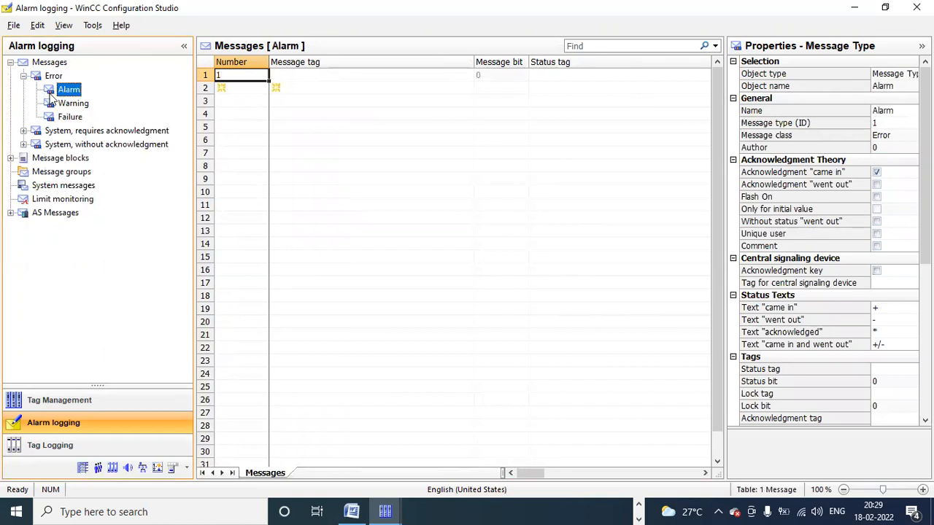
key(Down)
key(Down)
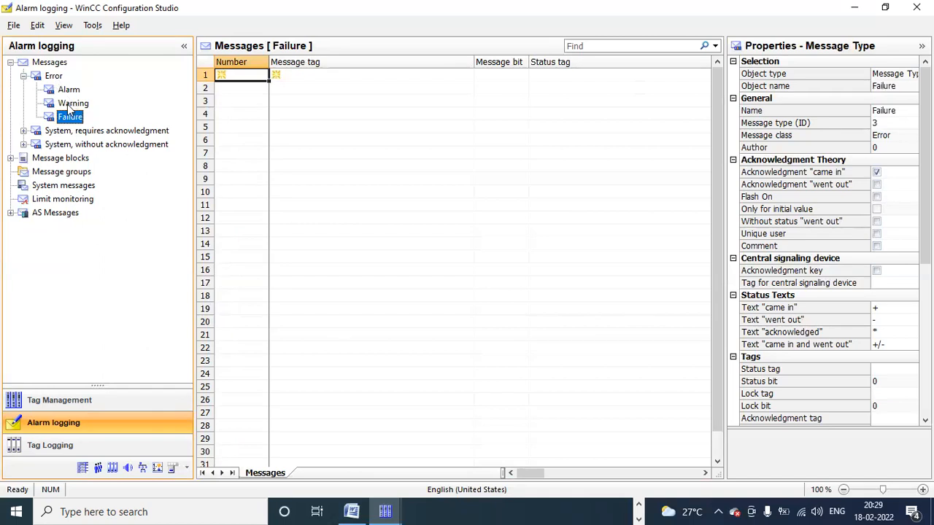
click(71, 104)
click(69, 90)
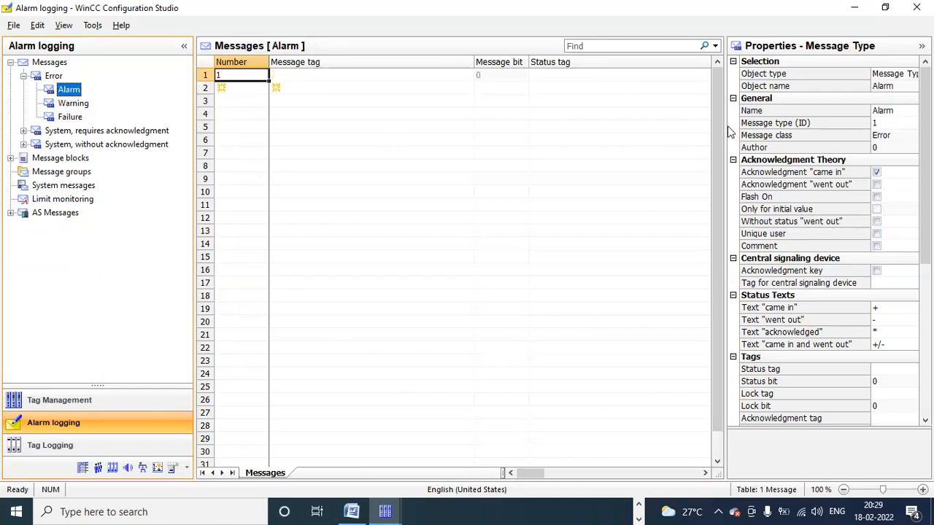
Step: Widen the Properties pane to show the Alarm type's acknowledgment settings
drag(725, 125, 665, 126)
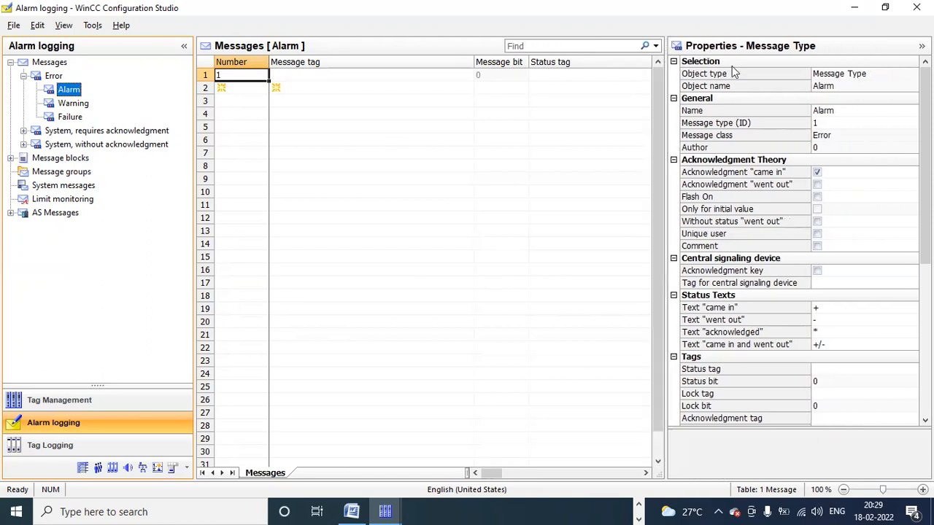
click(757, 161)
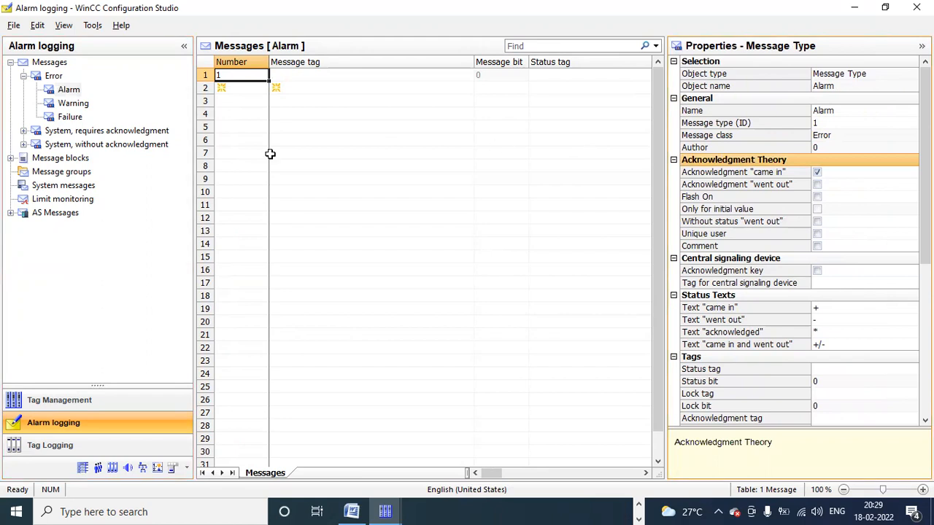
drag(195, 156, 167, 156)
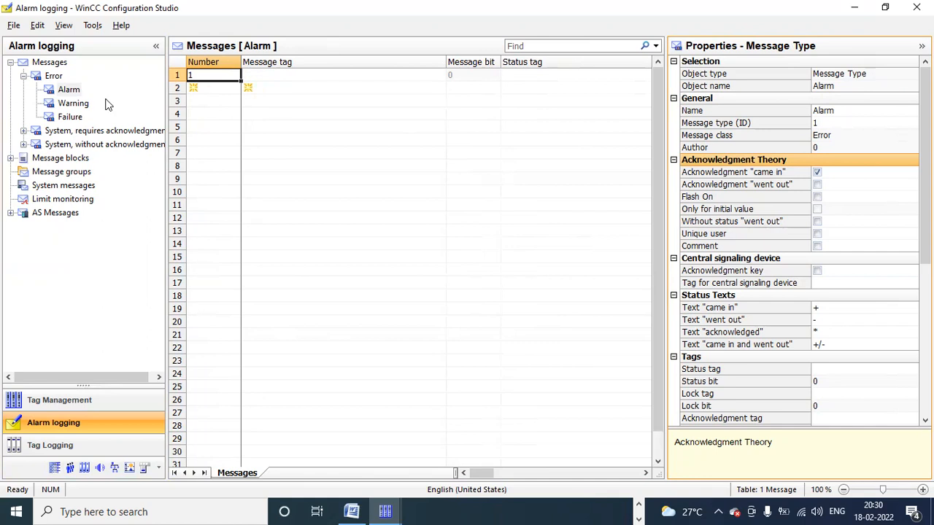
Step: Clear the acknowledgment 'came in' checkbox for the Warning message type, then reselect Alarm
click(77, 104)
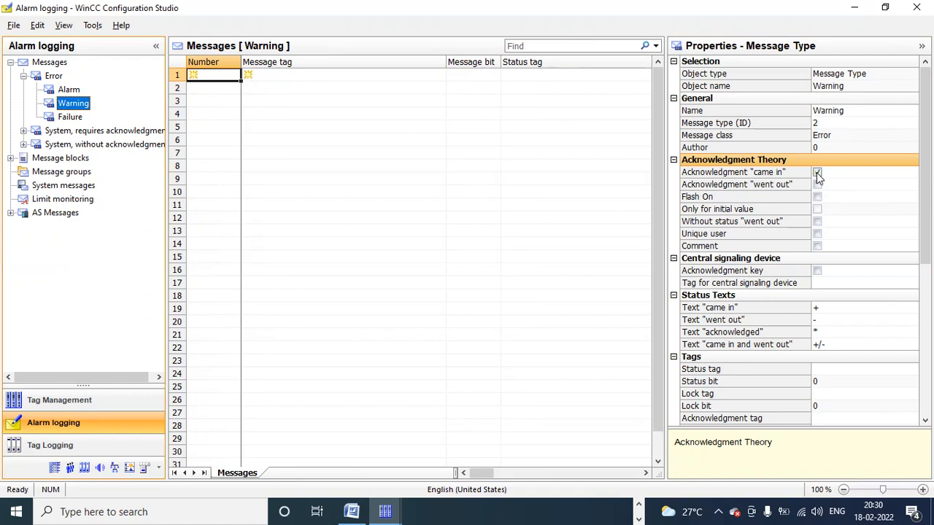
click(816, 172)
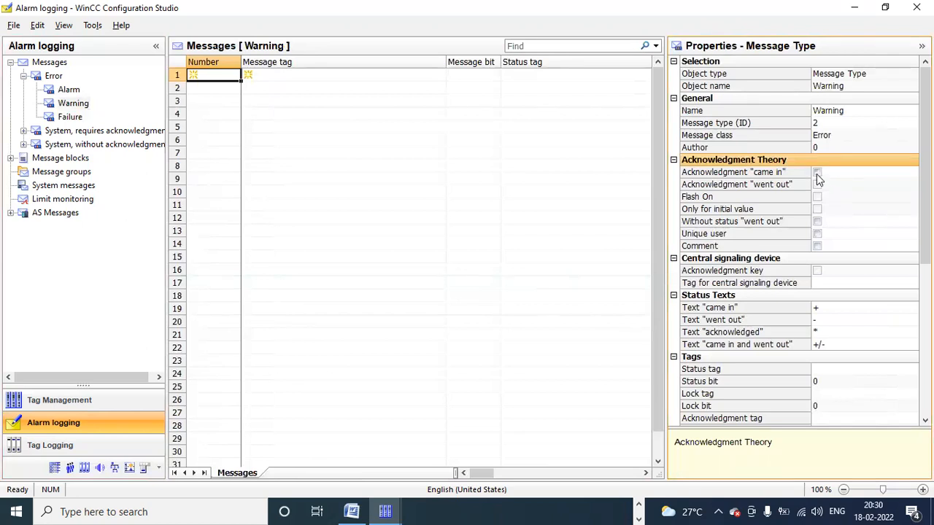
click(817, 173)
click(69, 90)
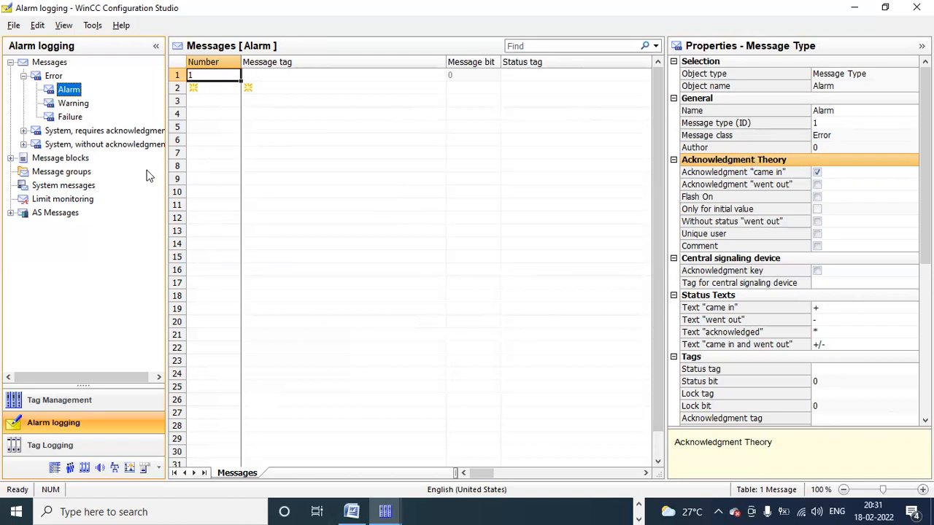
click(71, 117)
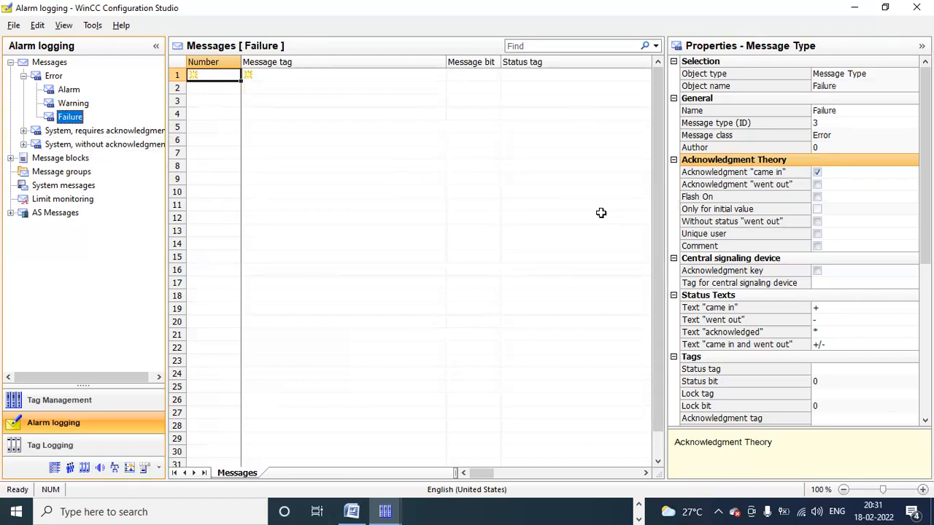
click(818, 186)
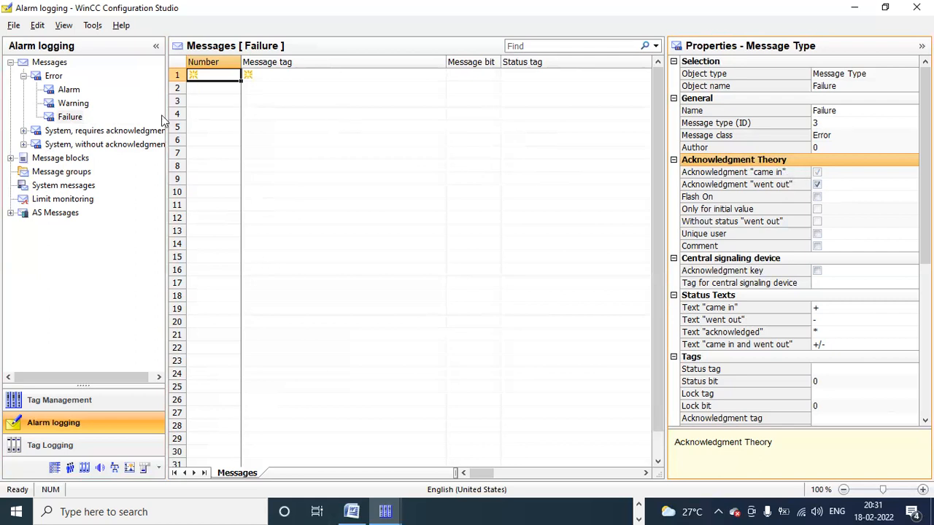
click(69, 89)
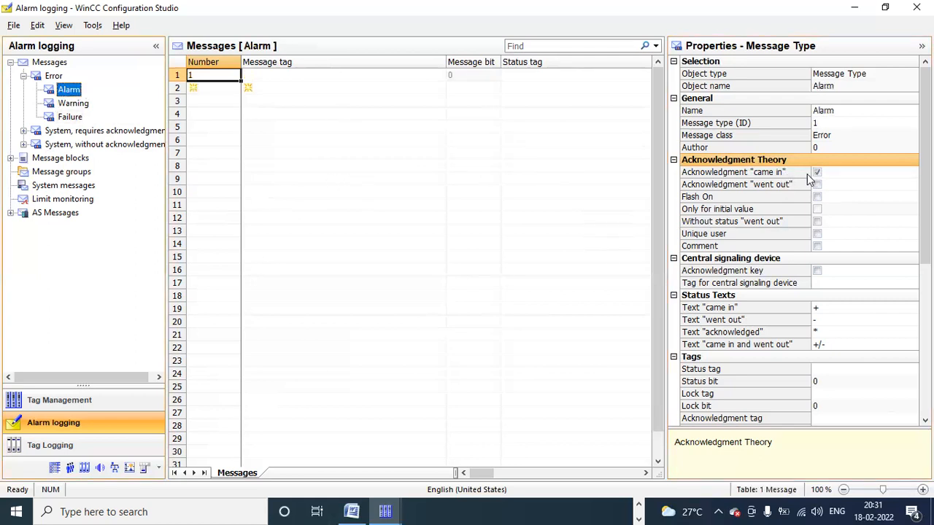
click(73, 104)
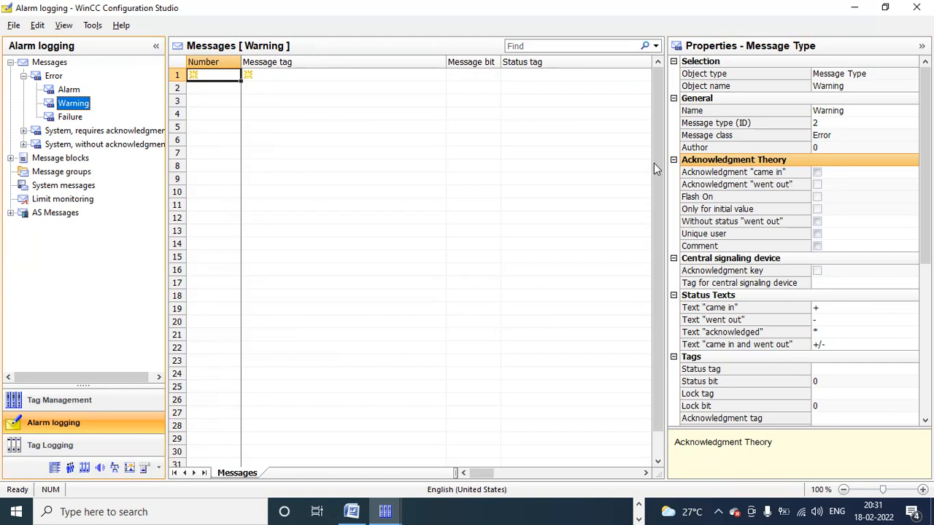
click(64, 103)
click(74, 93)
click(75, 92)
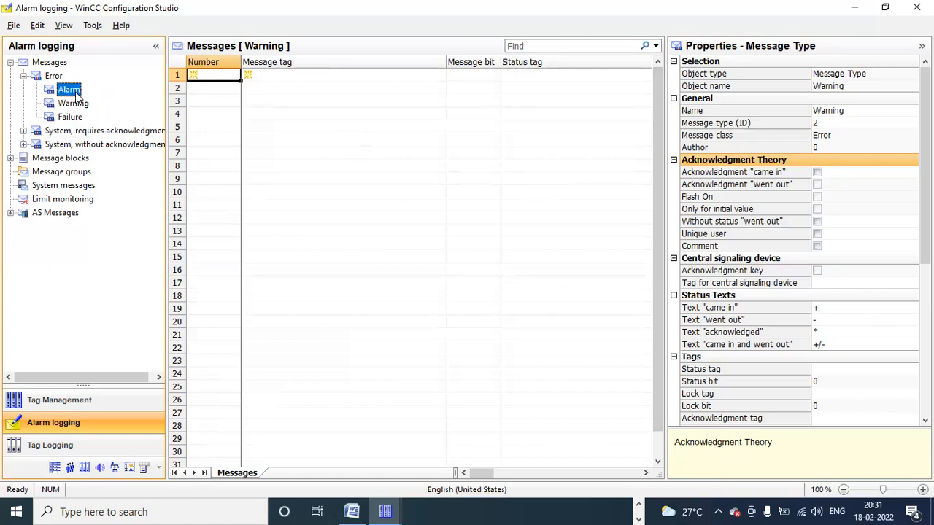
click(214, 75)
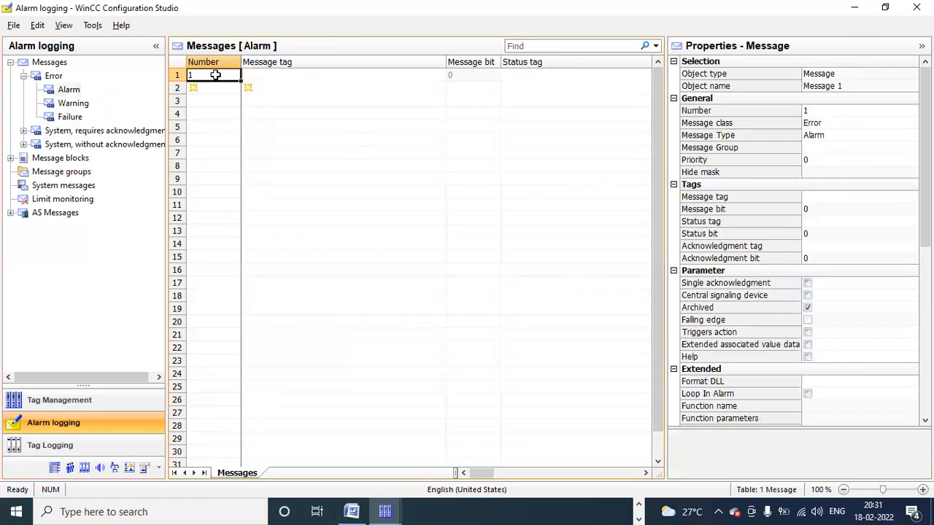
Step: Assign fault_1 from the list of all tags as Alarm message 1's message tag
click(305, 73)
click(452, 76)
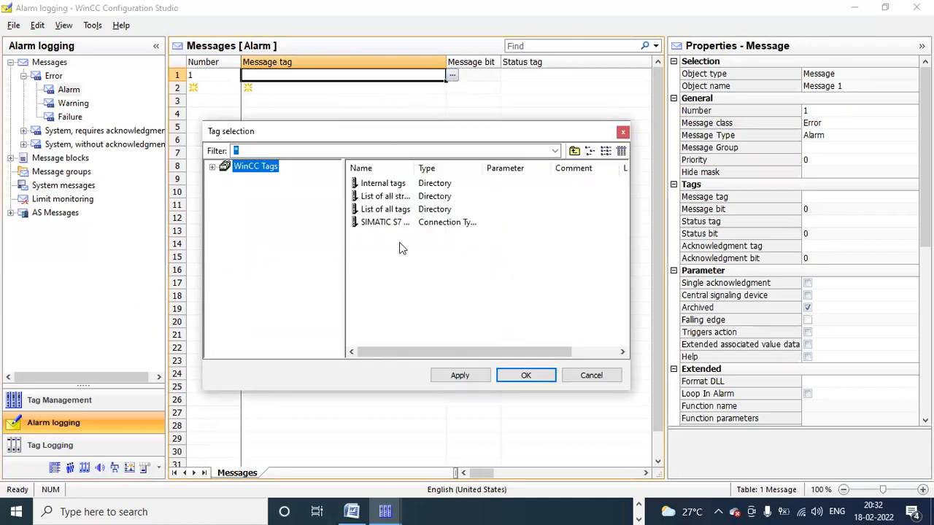
click(213, 167)
click(271, 203)
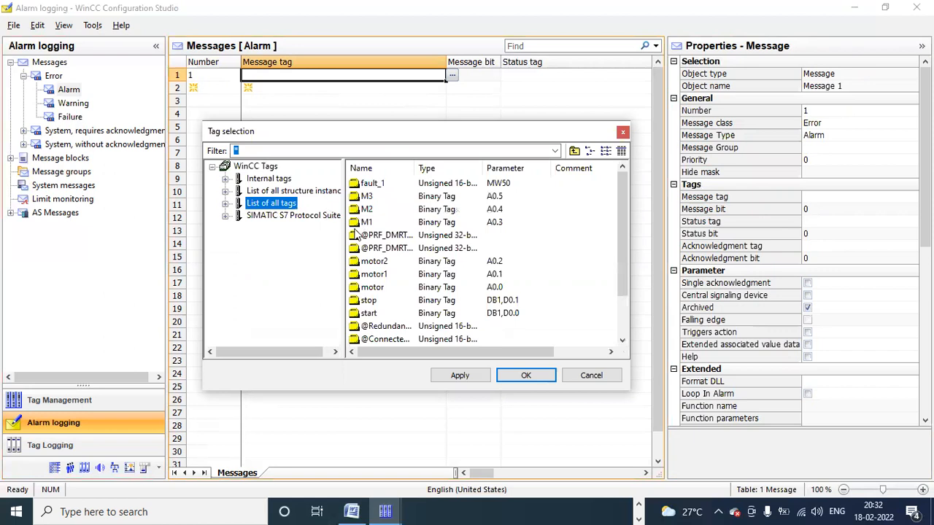
click(370, 187)
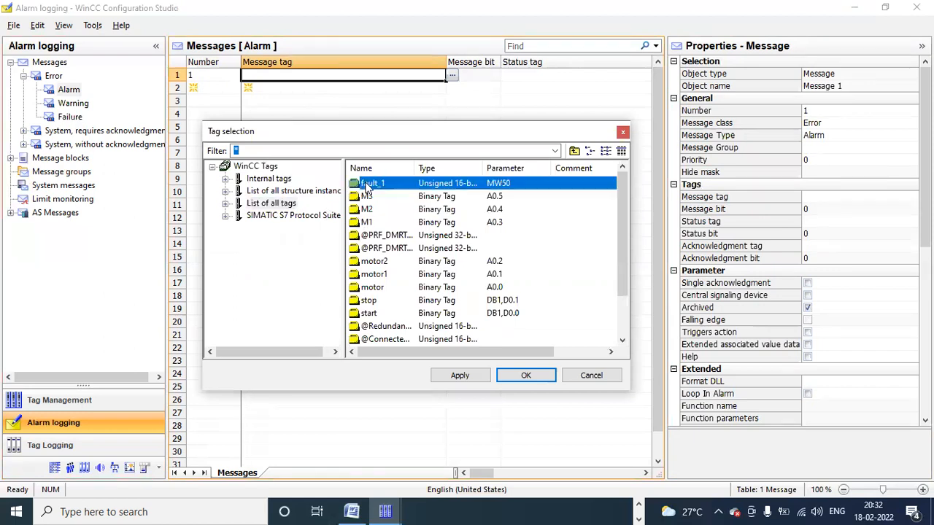
click(507, 380)
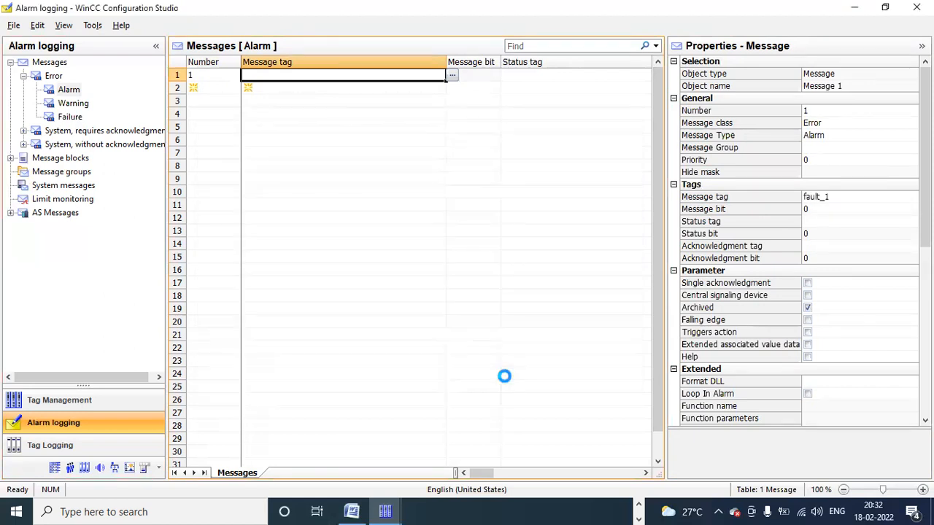
Step: Check message 1's message bit 0 and bring the S7-PLCSIM window forward
drag(446, 60, 324, 69)
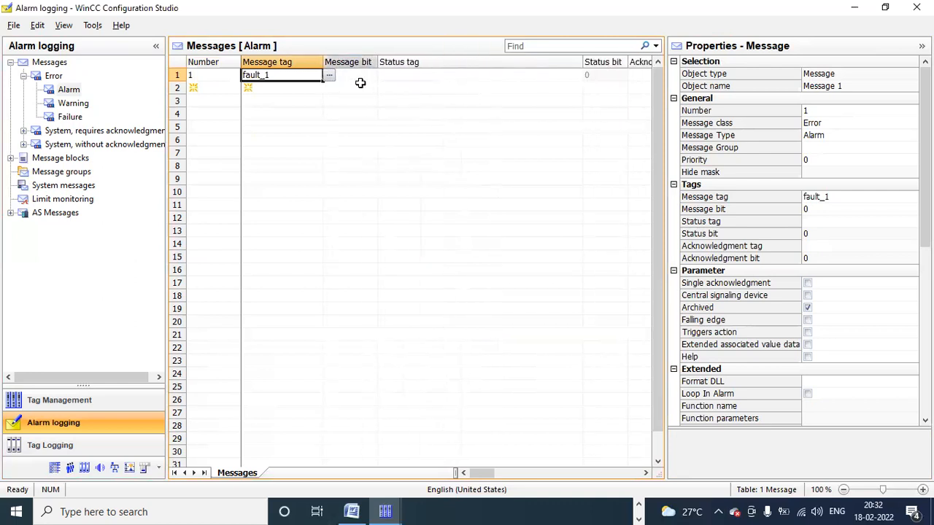
click(358, 76)
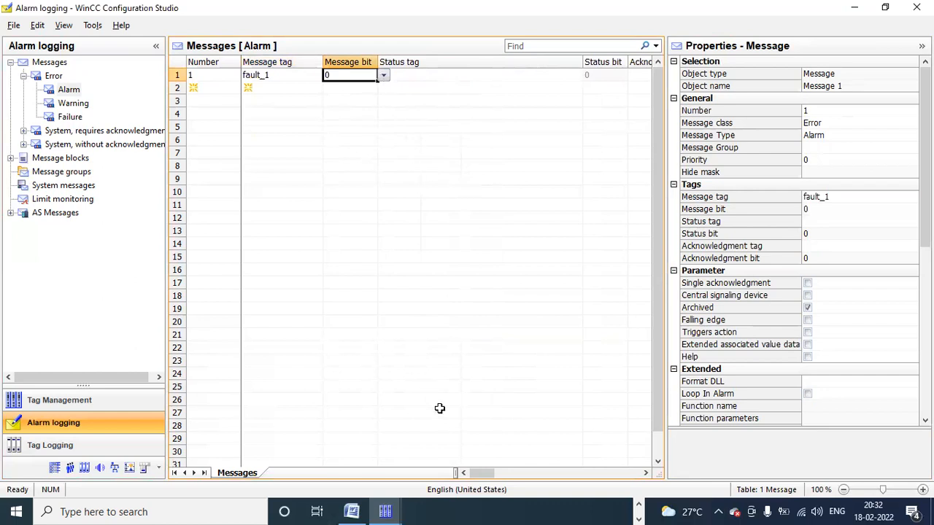
mouse_move(353, 511)
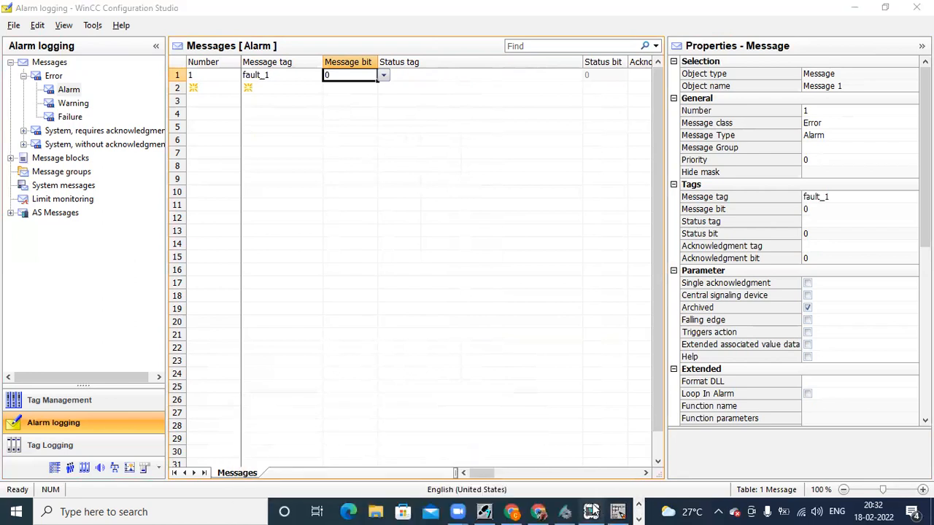
click(591, 511)
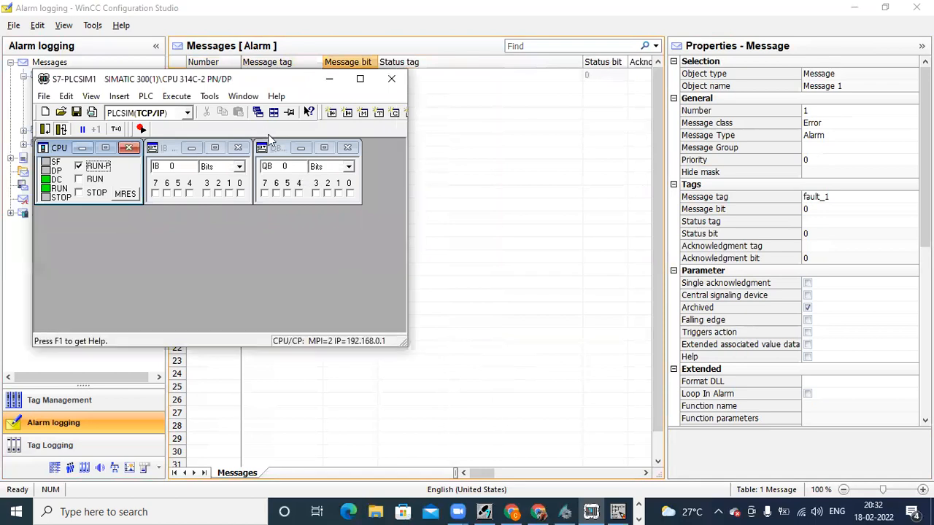
Step: Add a second input and output variable window in S7-PLCSIM and arrange them beside byte 0
click(269, 146)
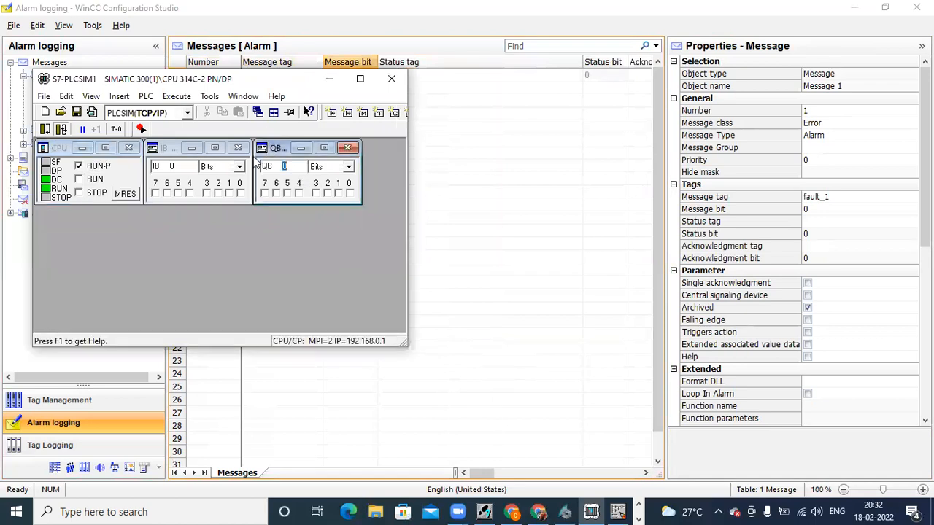
drag(254, 157, 161, 212)
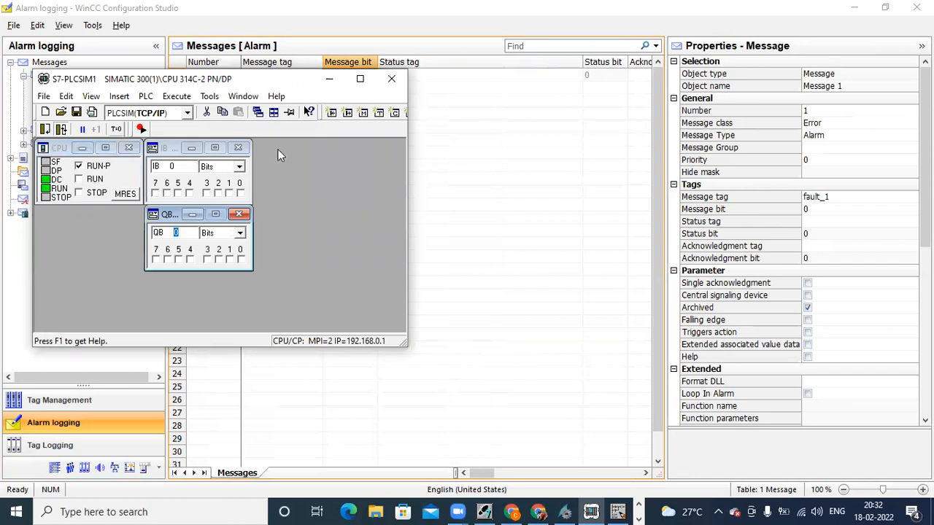
click(332, 114)
click(348, 113)
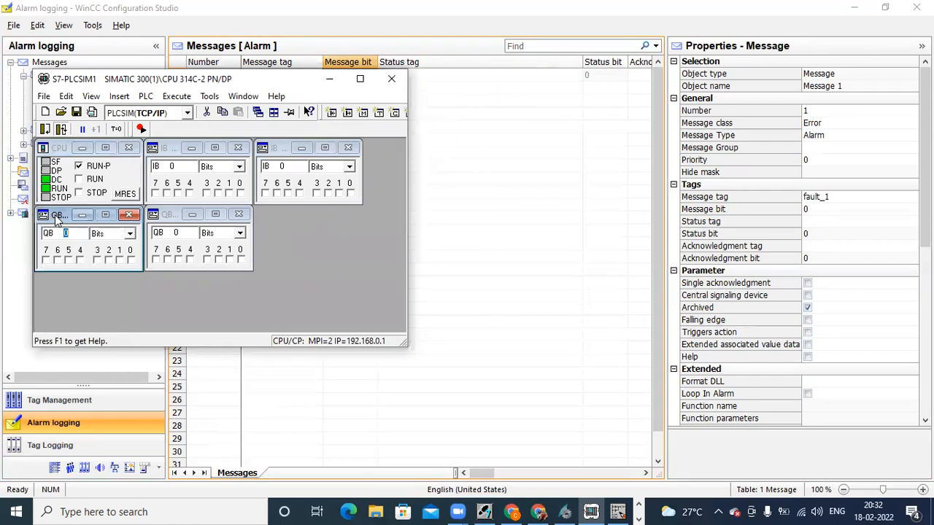
drag(58, 219, 277, 219)
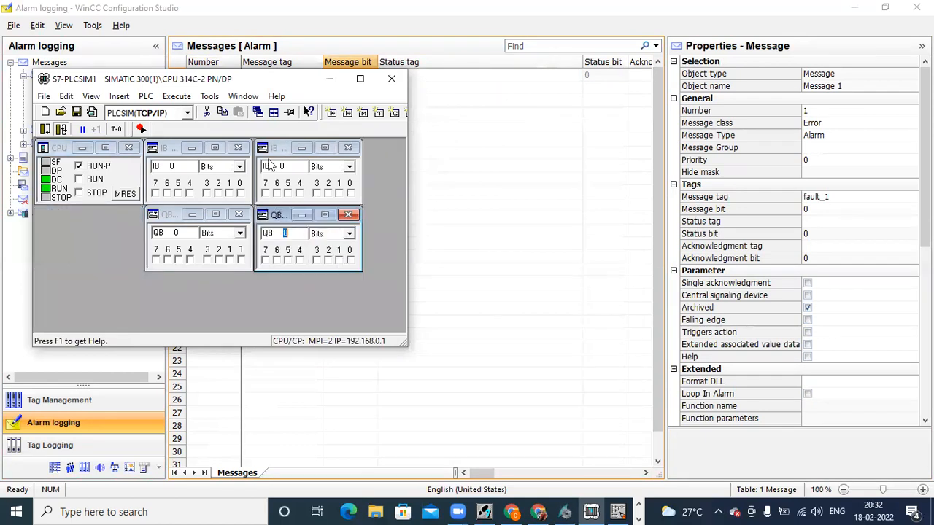
Step: Set the new windows to IB 1 and QB 1 and move the simulator below the alarm table
click(288, 166)
key(BackSpace)
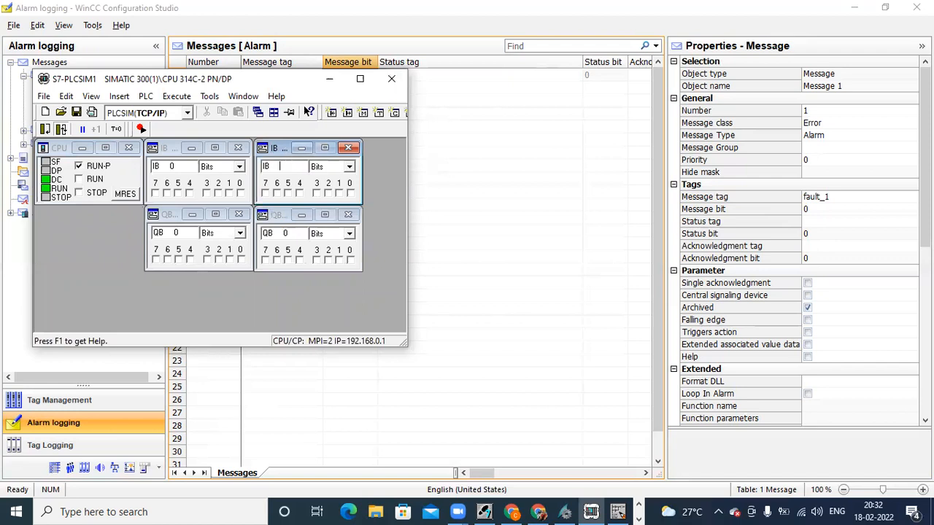
click(288, 232)
key(Return)
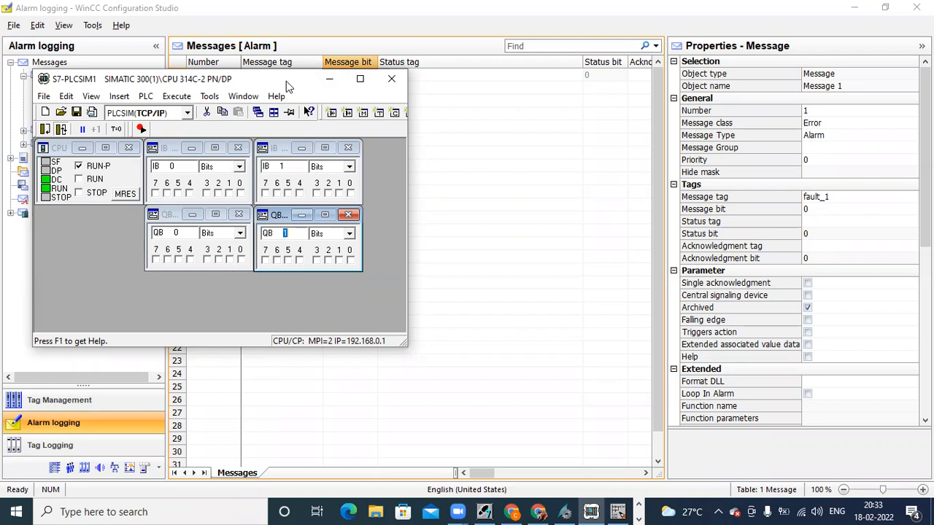
drag(286, 81, 286, 217)
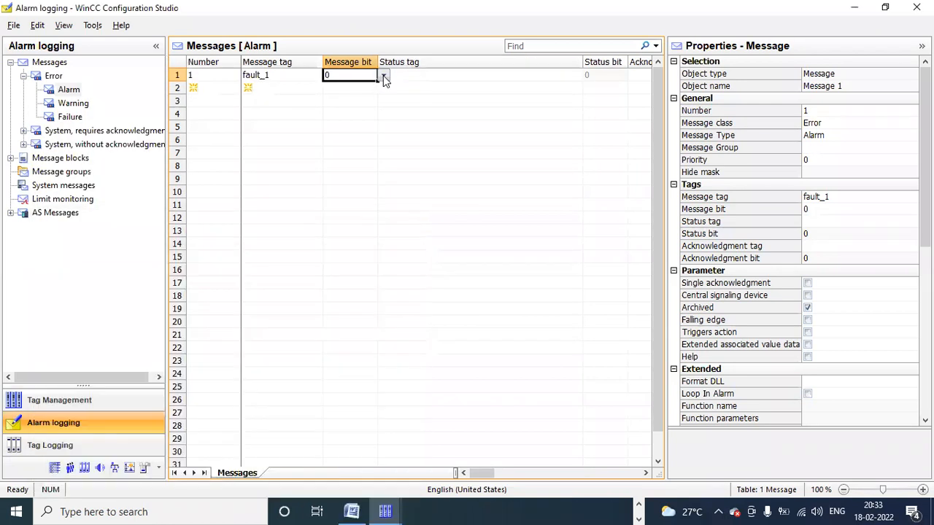
click(383, 75)
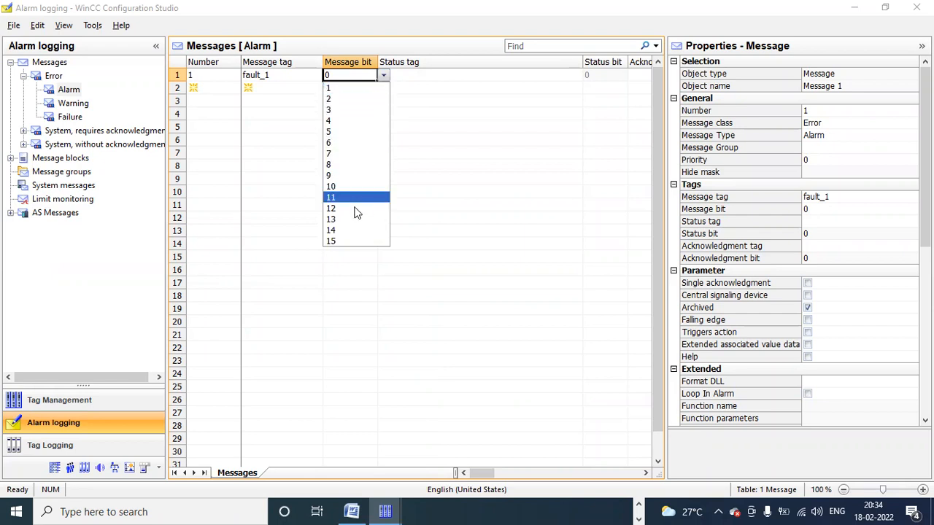
click(639, 512)
click(639, 506)
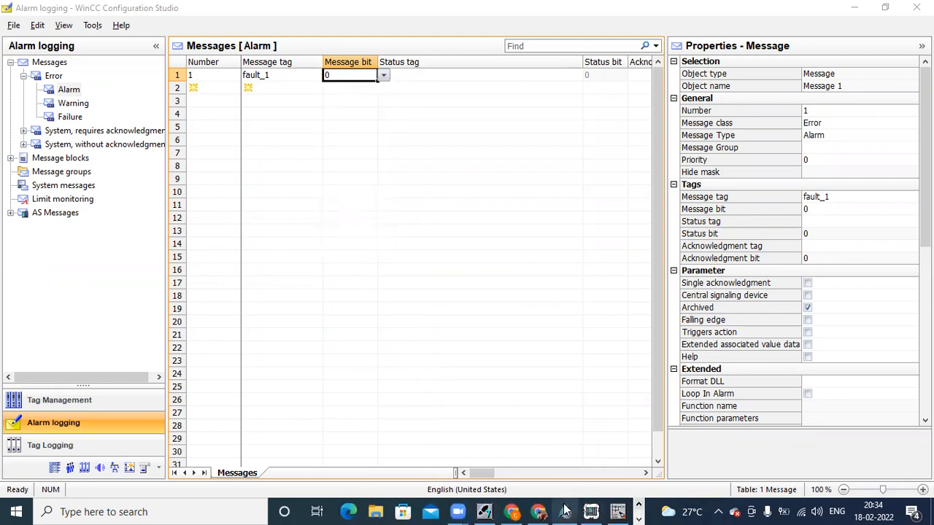
click(565, 511)
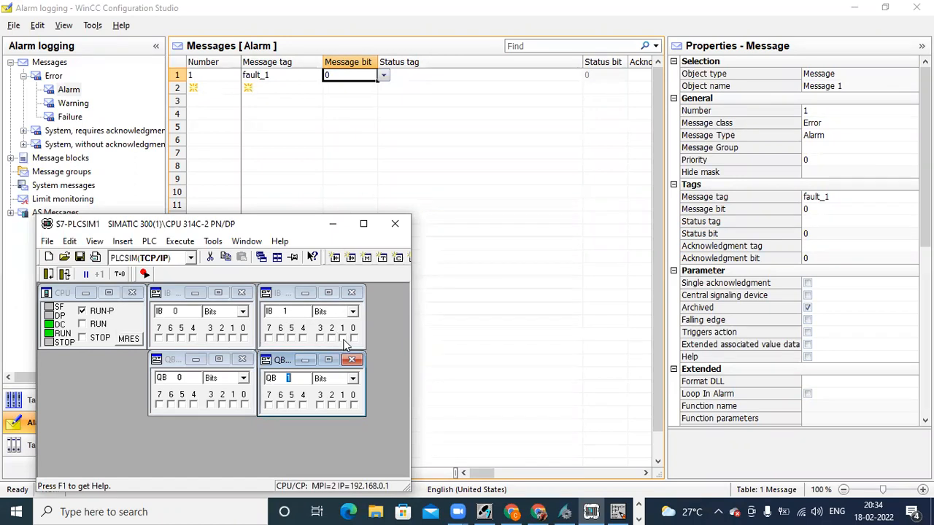
click(333, 225)
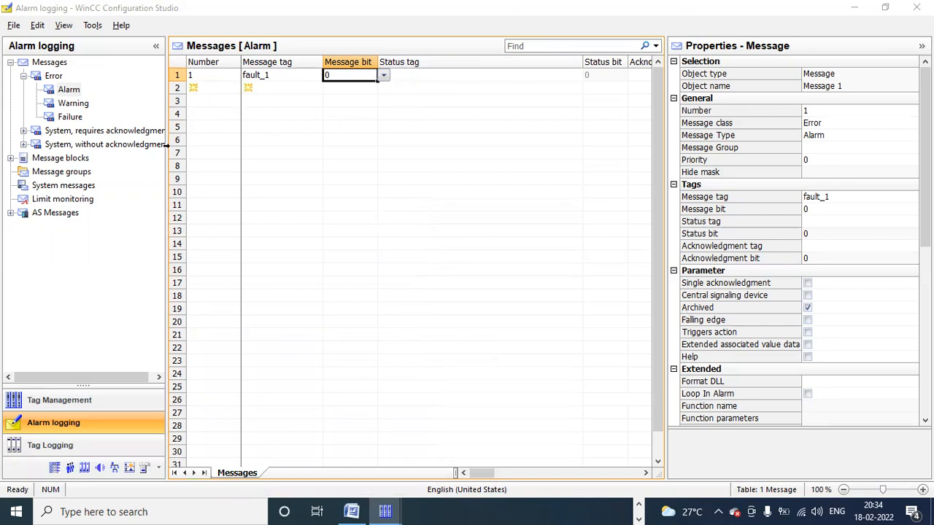
Step: Add Warning message 2 with message tag fault_1 on bit 1
click(71, 104)
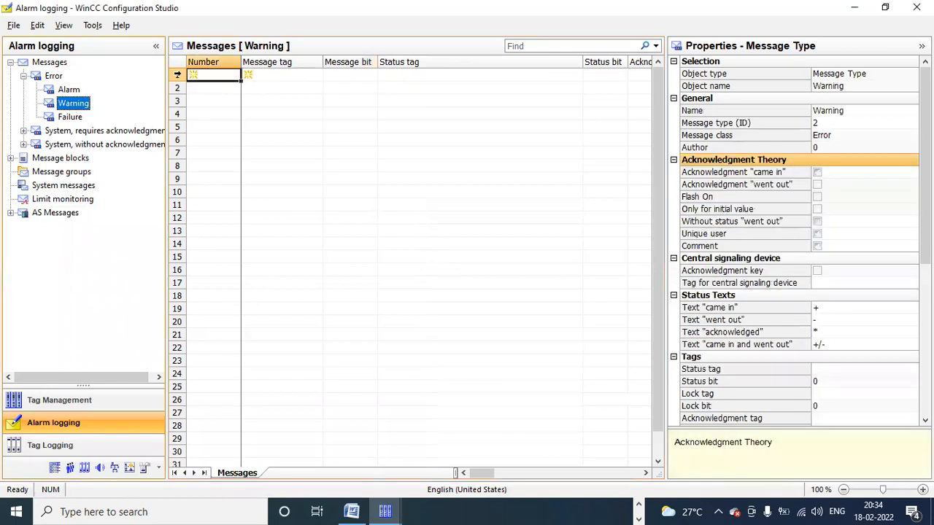
click(200, 74)
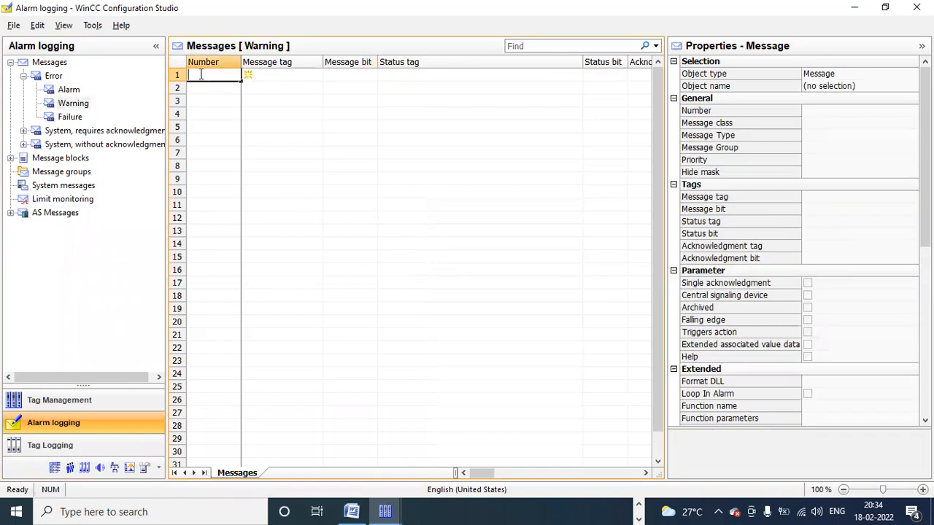
text(2)
click(285, 78)
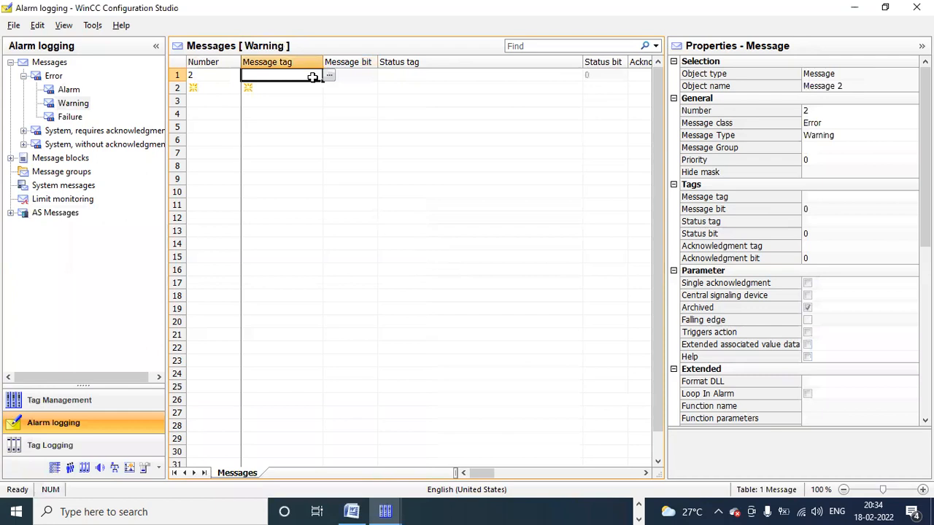
click(330, 77)
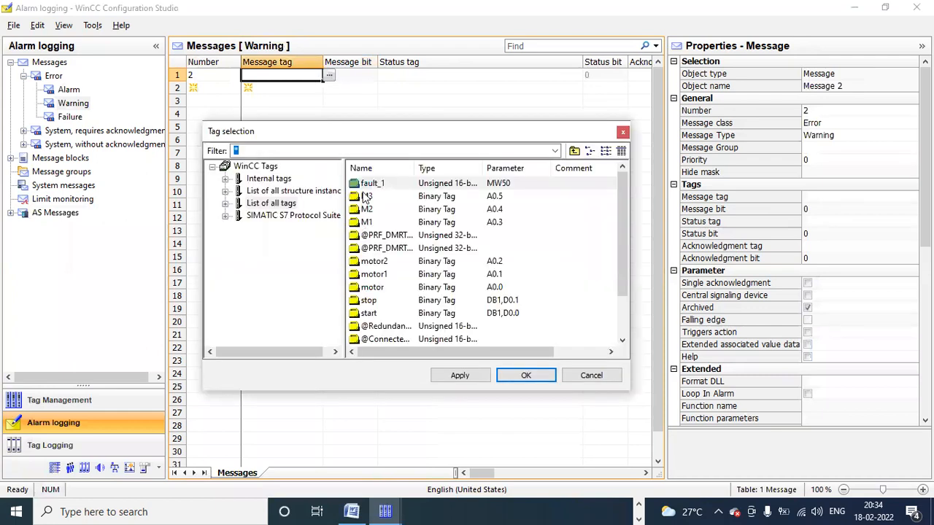
click(359, 186)
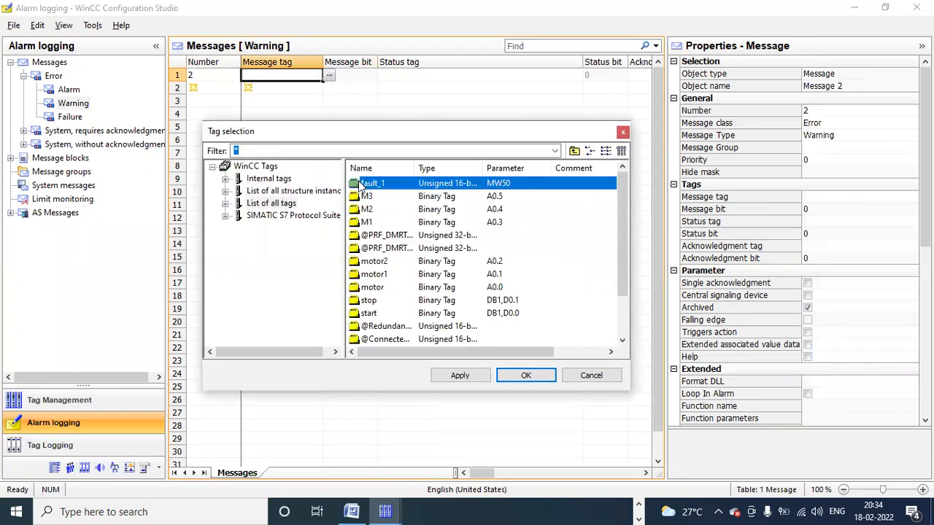
click(526, 376)
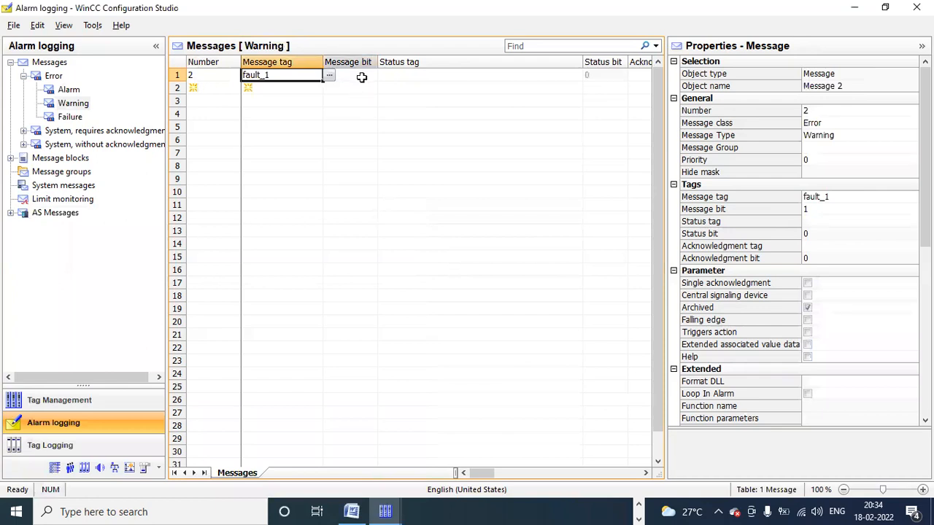
click(360, 77)
click(382, 76)
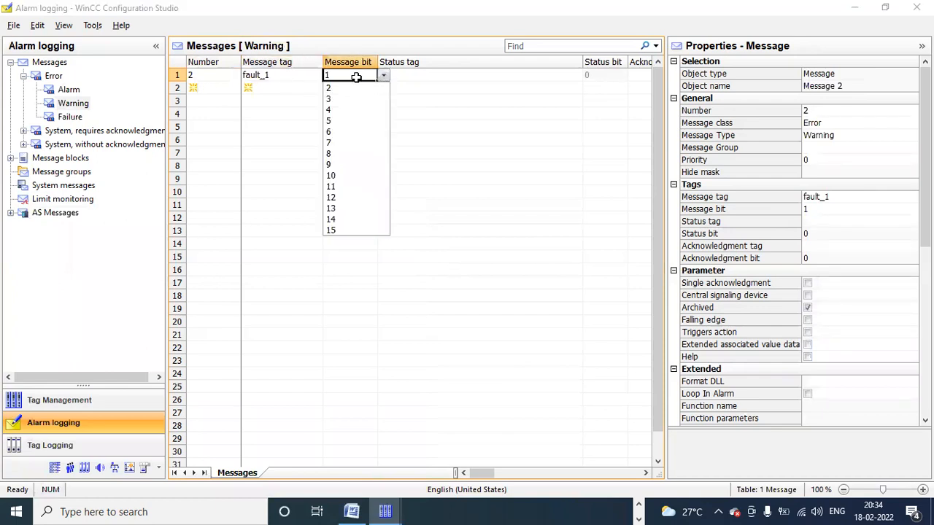
click(356, 75)
click(276, 87)
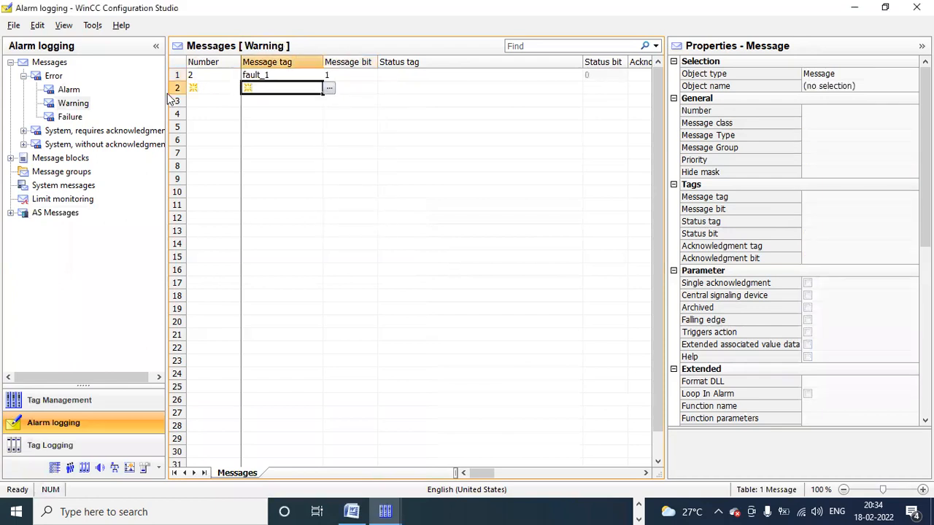
Step: Add Failure message 3 with message tag fault_1 on bit 2
click(67, 118)
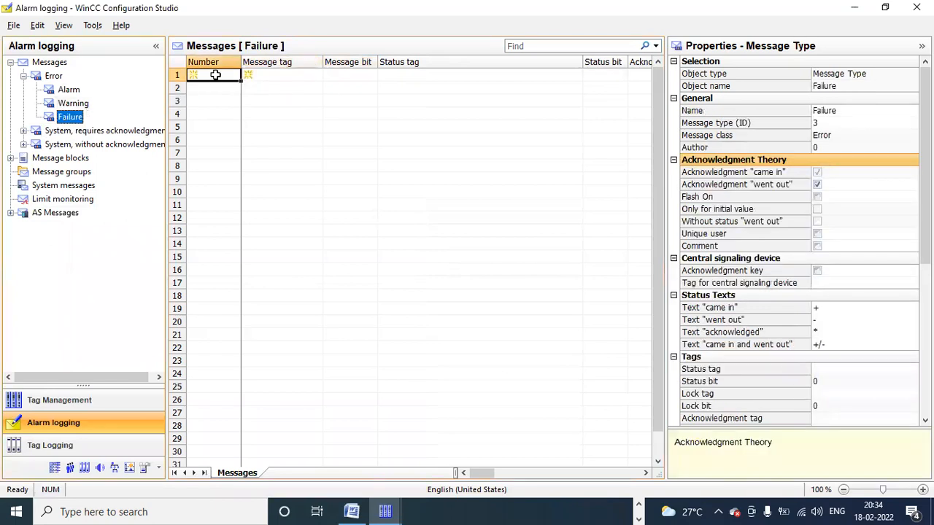
click(215, 76)
click(216, 76)
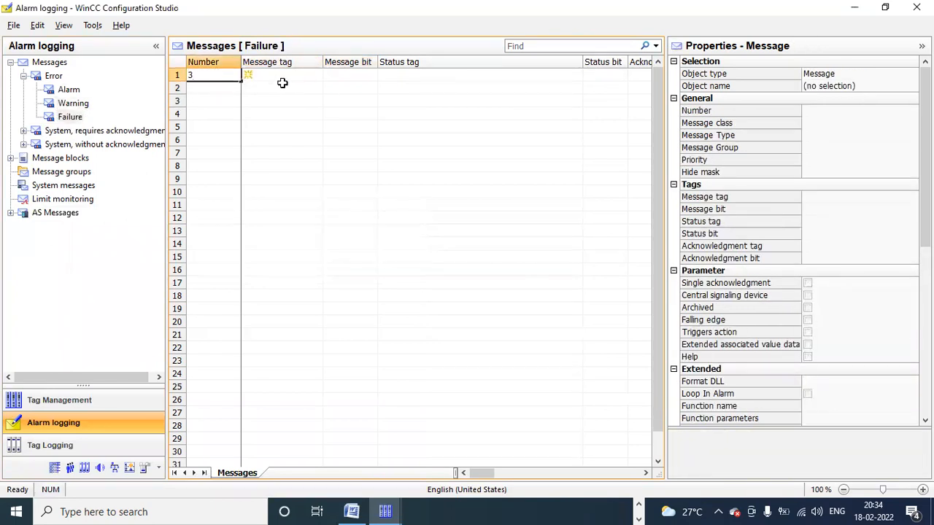
click(285, 75)
click(329, 75)
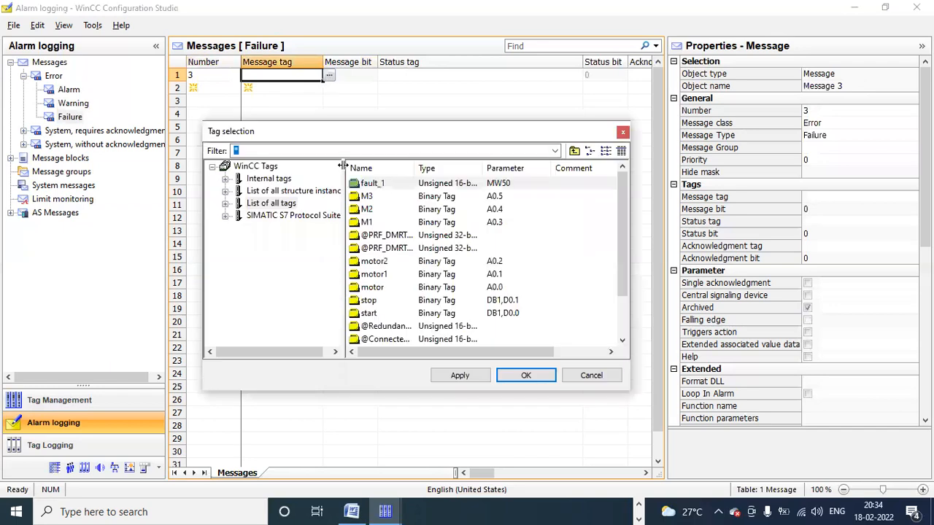
double_click(358, 184)
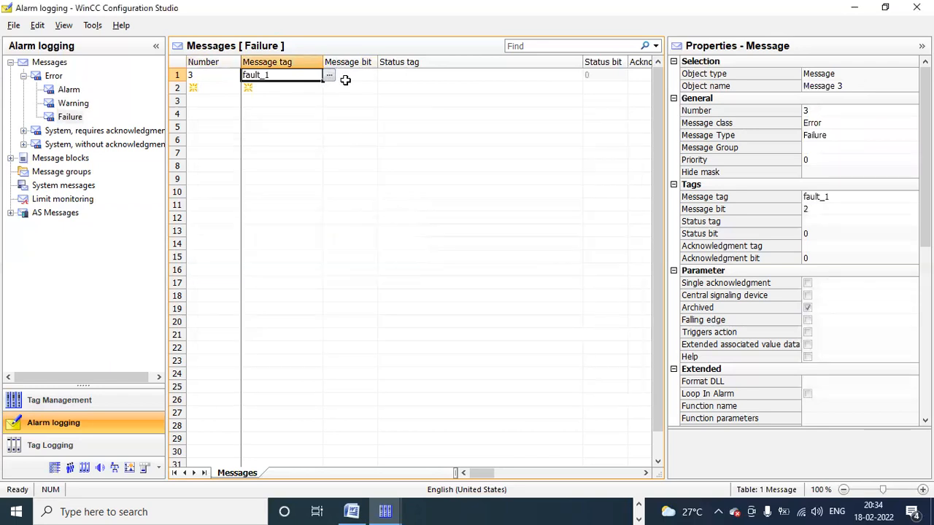
click(347, 77)
click(403, 76)
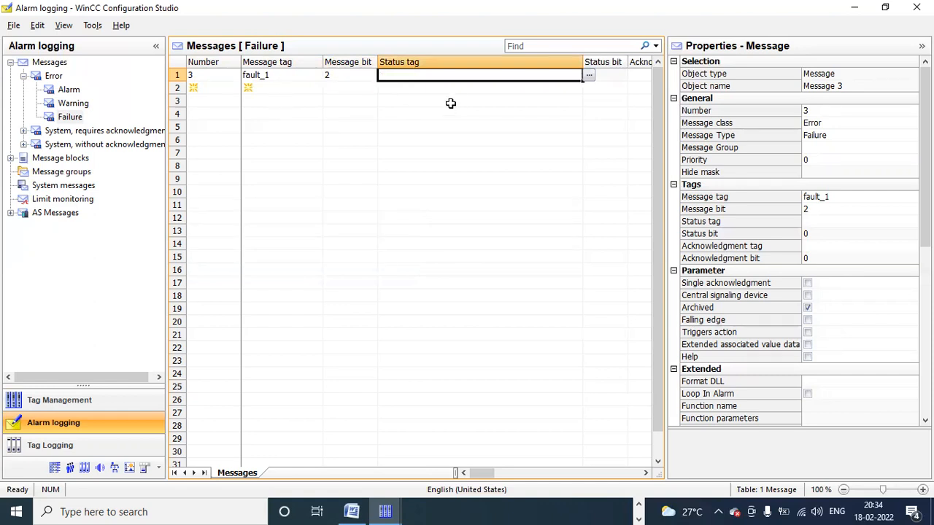
click(362, 73)
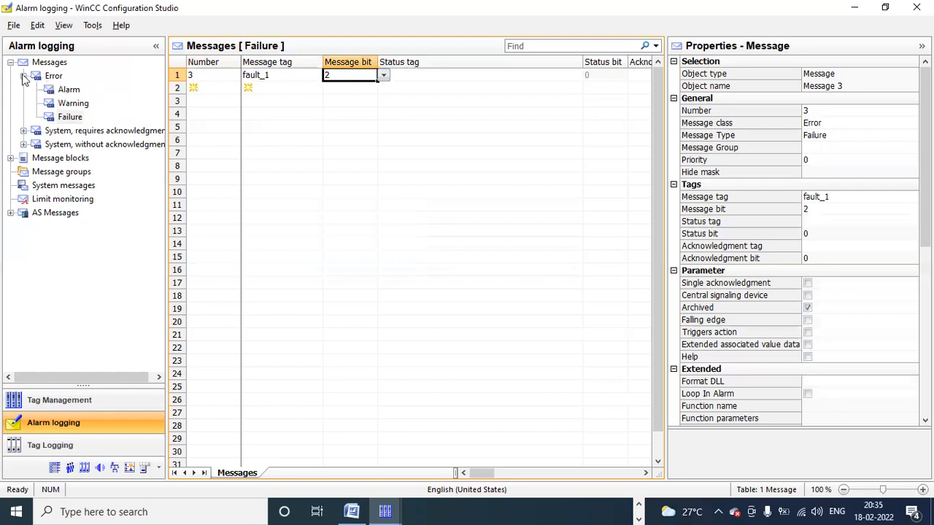
Step: Review the Error class's messages together, then collapse the Messages branch
click(52, 77)
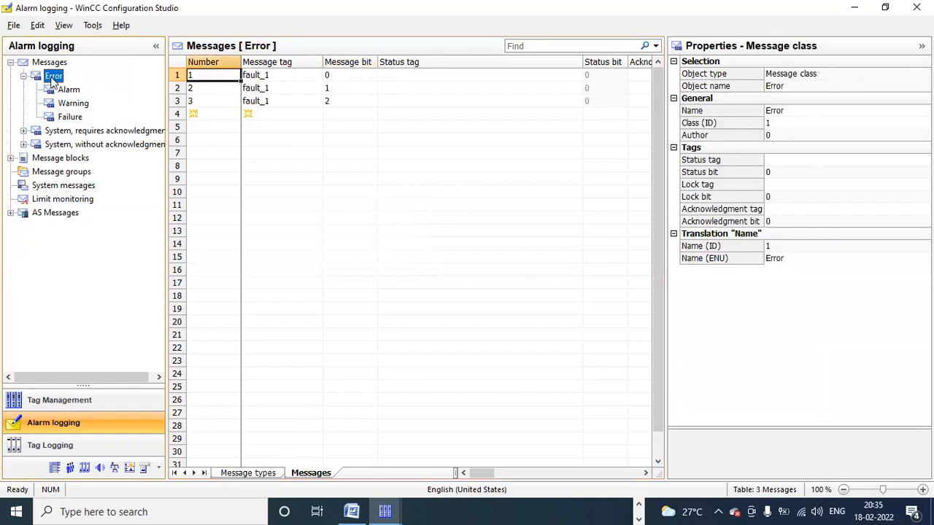
click(76, 93)
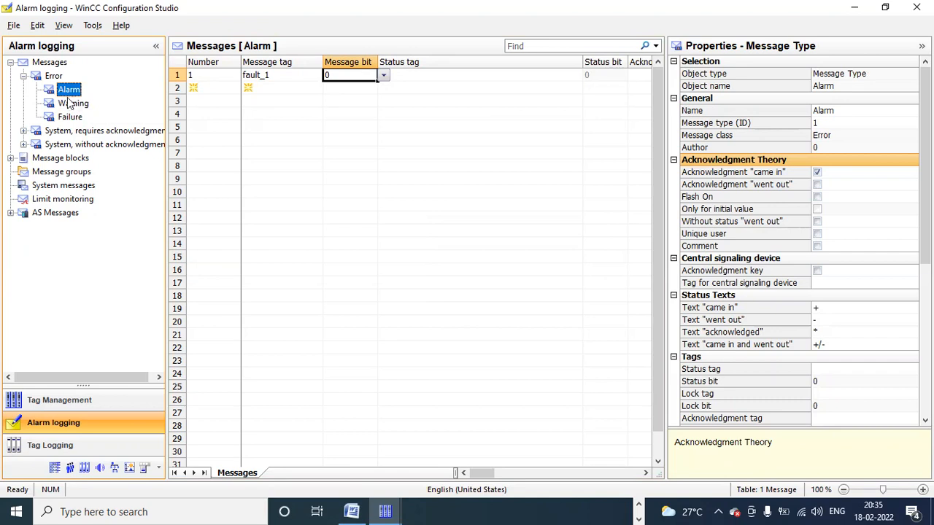
click(24, 76)
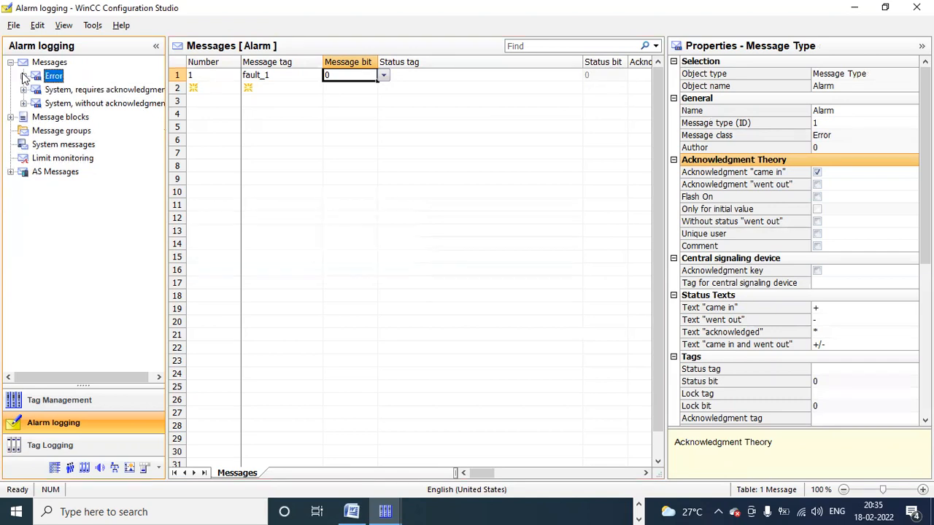
click(11, 64)
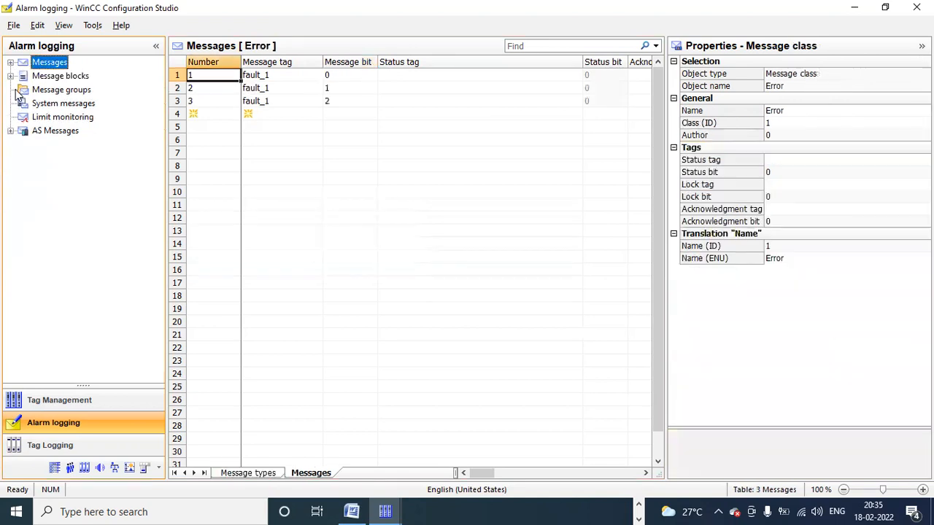
Step: Expand Message blocks, enable the Time block and show only the system blocks
click(24, 77)
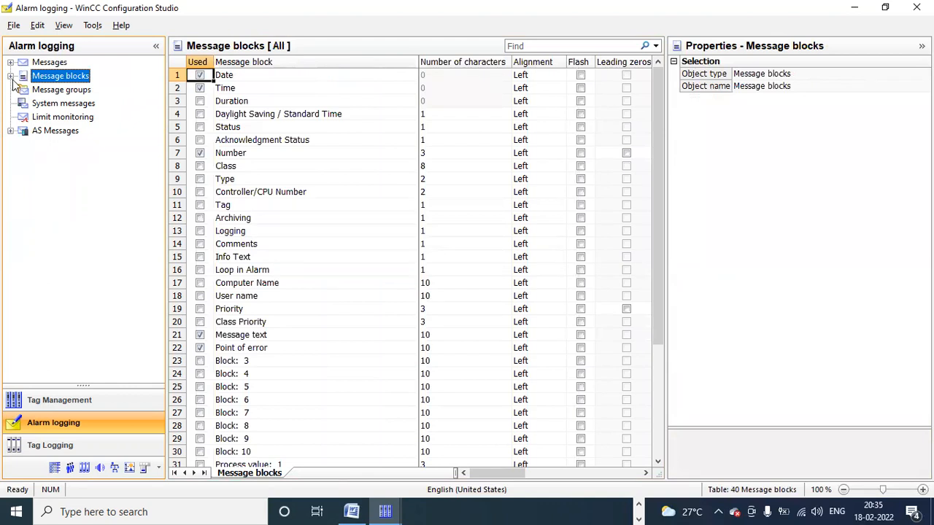
click(10, 77)
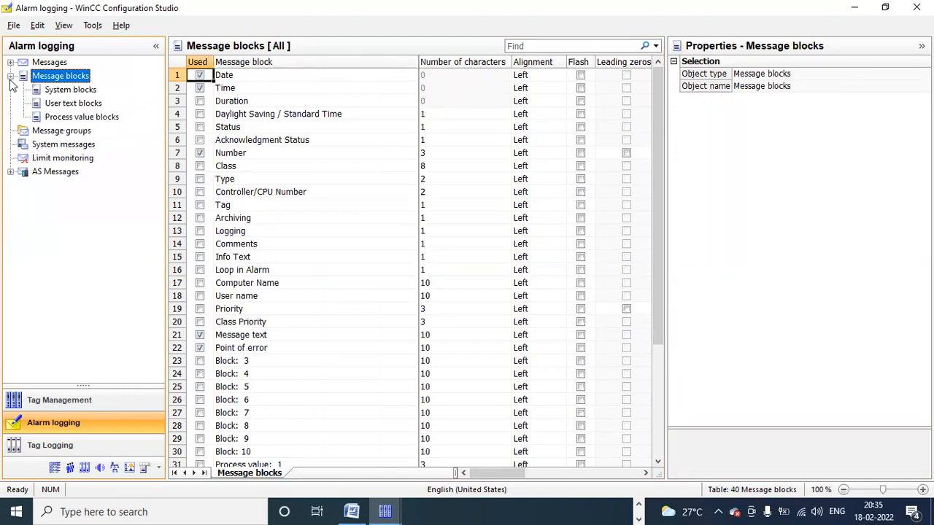
click(200, 88)
click(71, 90)
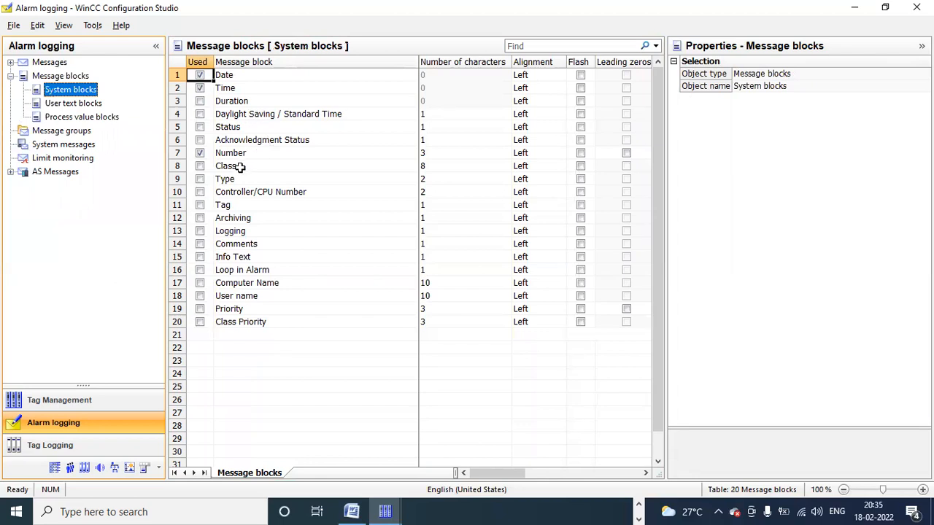
Step: Enable Duration (confirming Yes), Acknowledgment Status, Class, Type and Tag system blocks
click(201, 101)
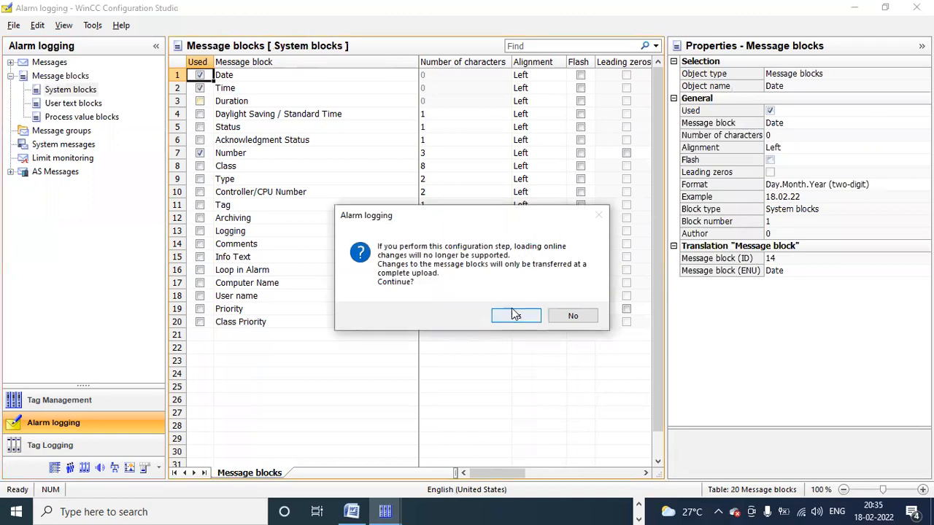
click(515, 315)
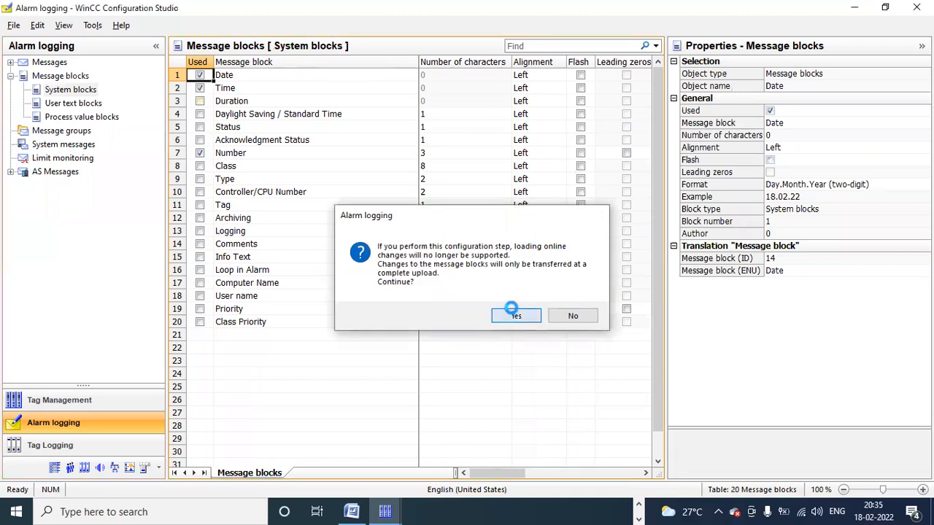
click(200, 140)
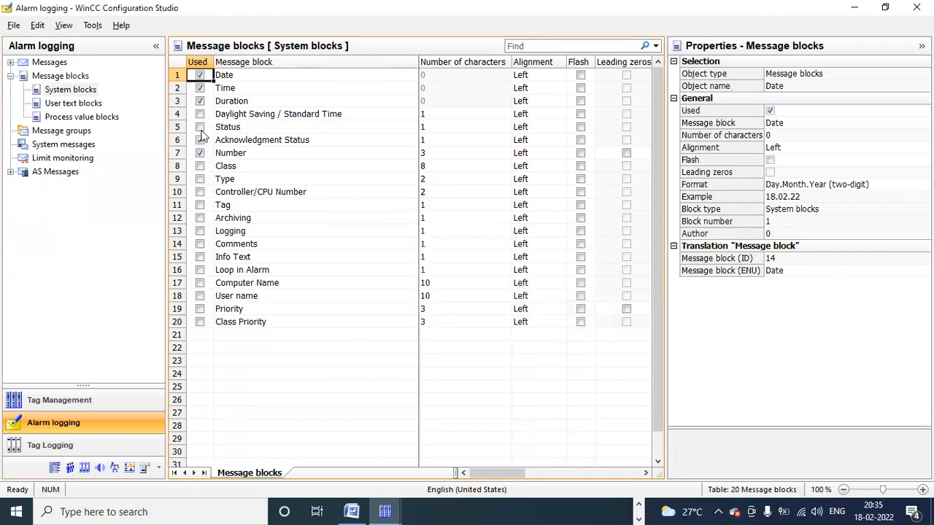
click(201, 167)
click(201, 179)
click(201, 205)
click(87, 109)
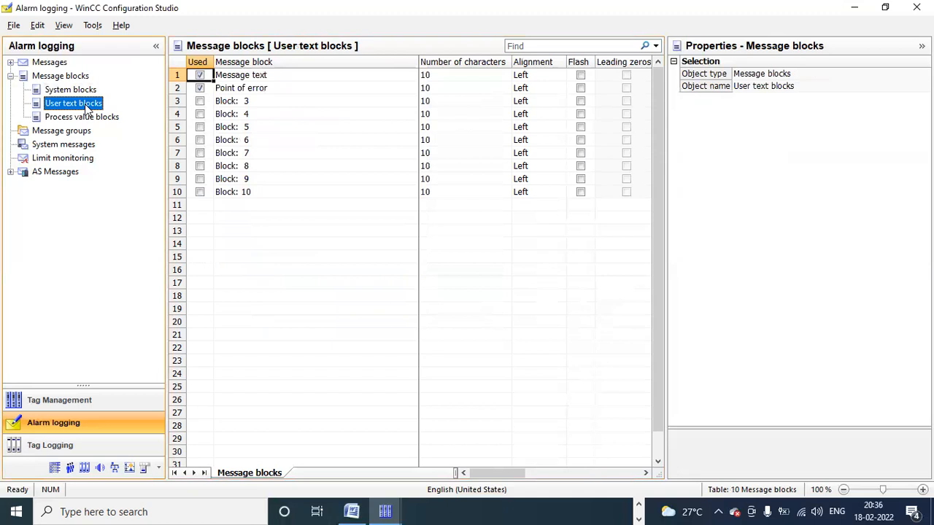
Step: Rename user text block 1 from 'Message text' to 'Message to operator'
click(284, 79)
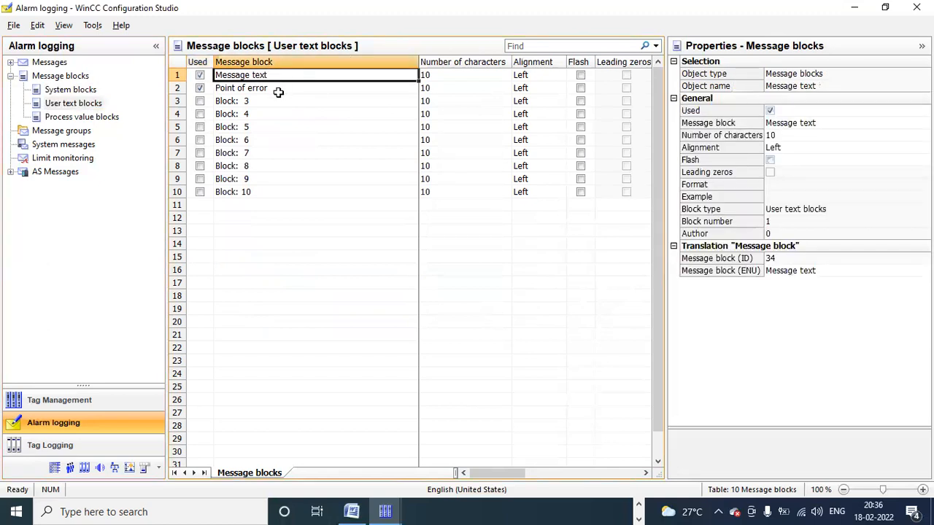
click(278, 91)
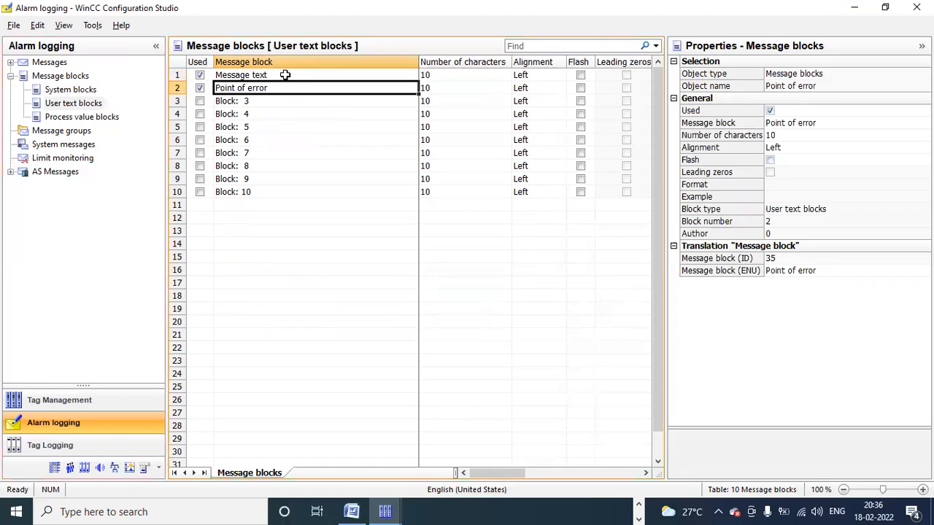
click(285, 75)
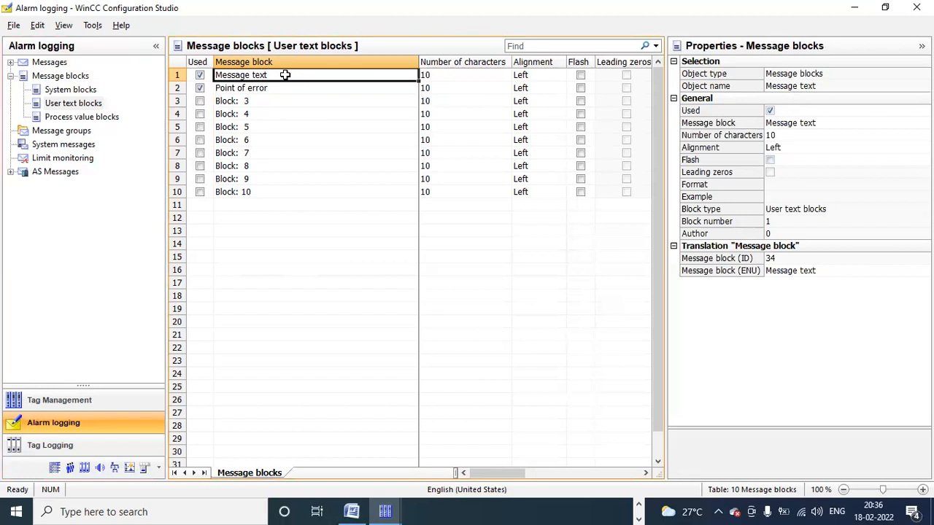
key(BackSpace)
key(ctrl+z)
key(BackSpace)
key(BackSpace)
key(BackSpace)
key(BackSpace)
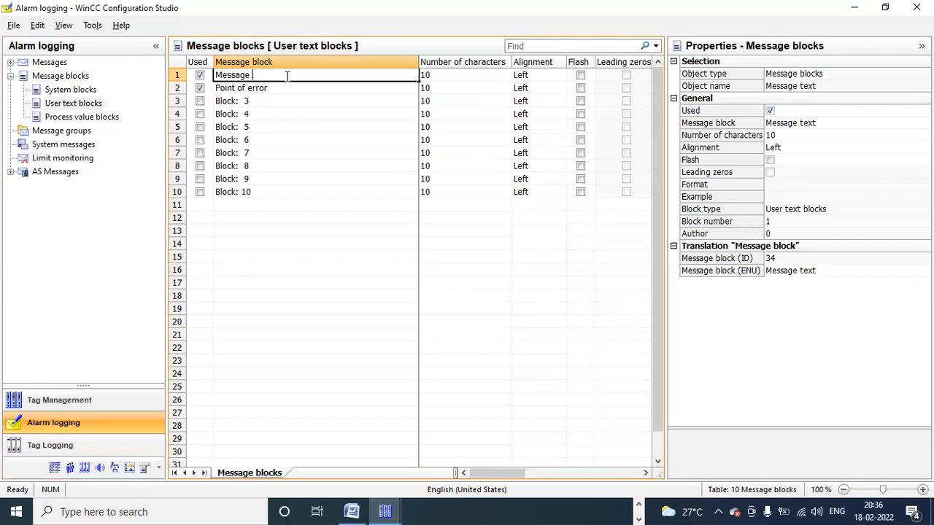
text(to operator)
key(Return)
Step: Enable Block: 3 and name it 'Message to manager'
click(271, 102)
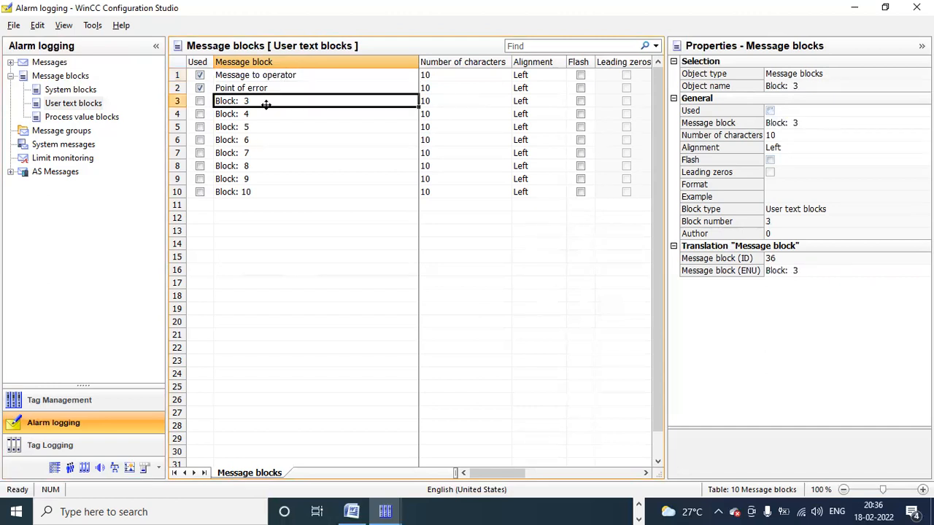
click(200, 100)
click(200, 100)
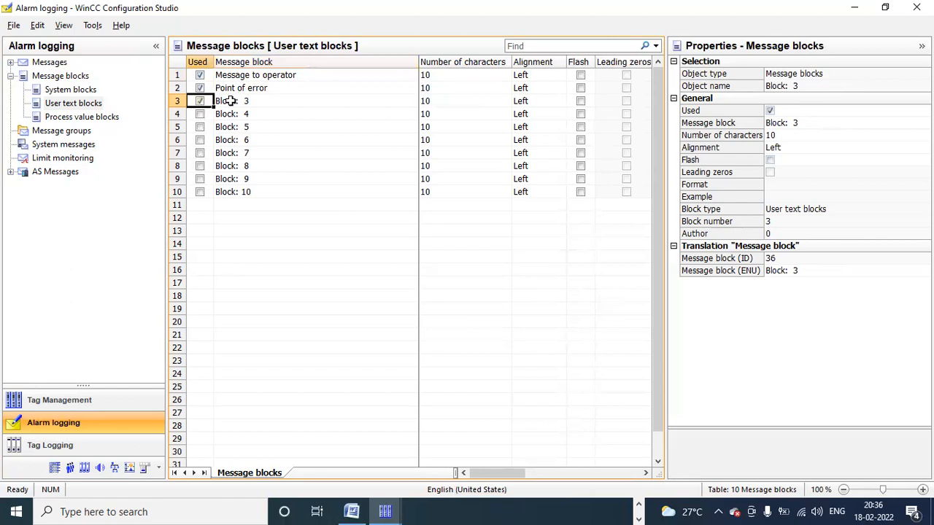
double_click(241, 102)
key(BackSpace)
key(BackSpace)
key(BackSpace)
key(BackSpace)
key(BackSpace)
key(BackSpace)
key(BackSpace)
key(BackSpace)
key(BackSpace)
text(Message to manager)
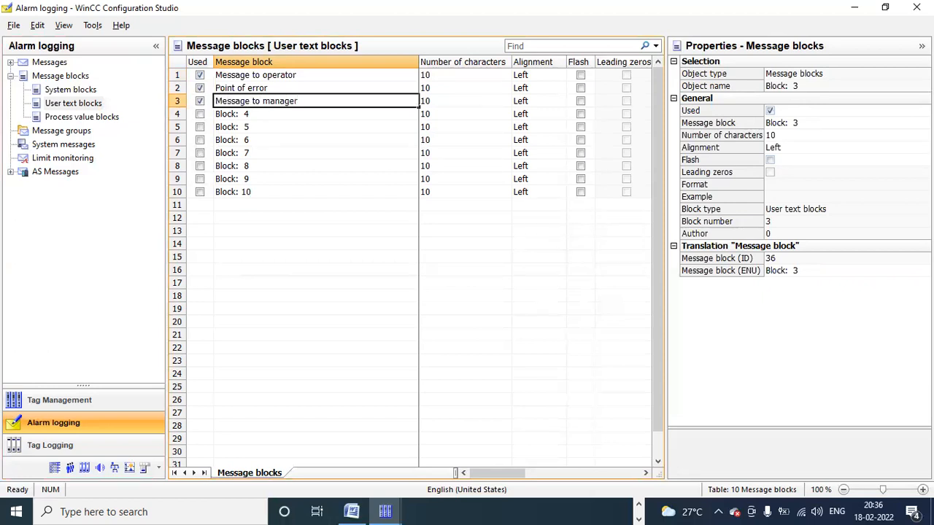
key(Return)
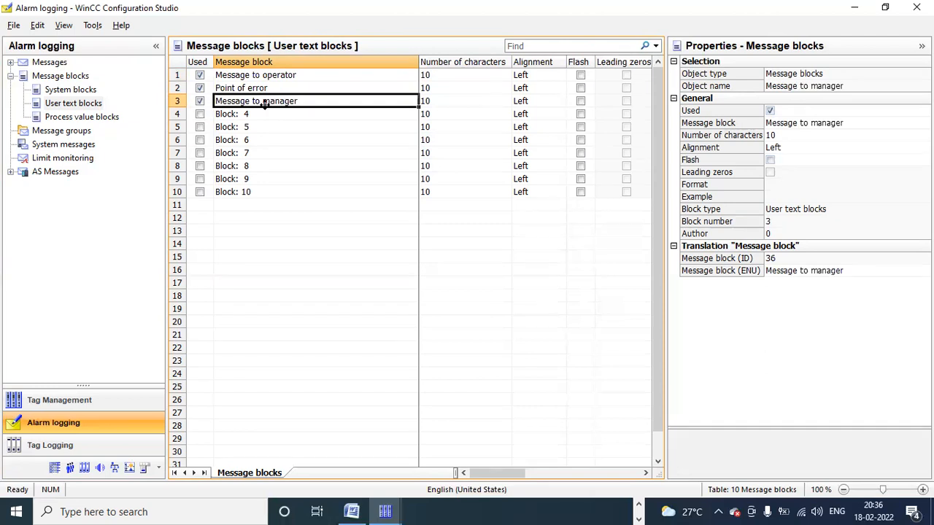
Step: Rename the 'Point of error' block to 'Location of error'
click(263, 115)
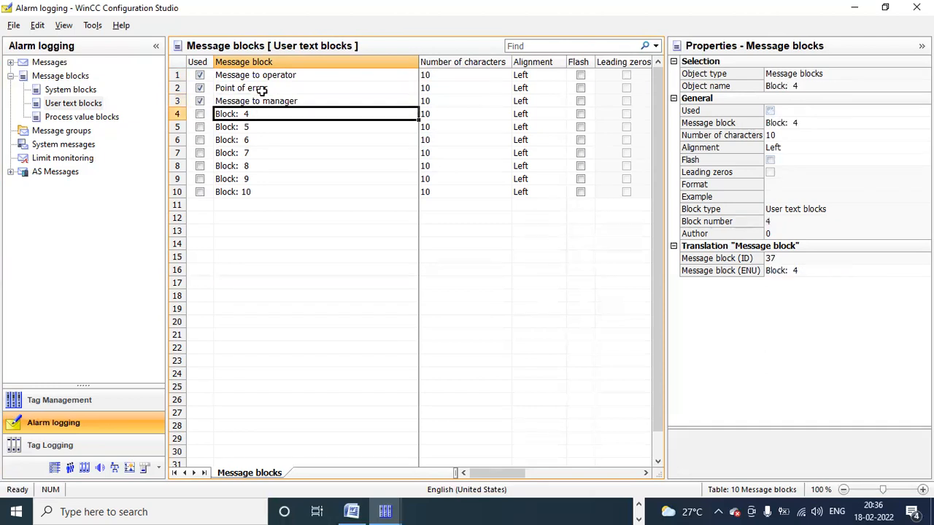
click(261, 88)
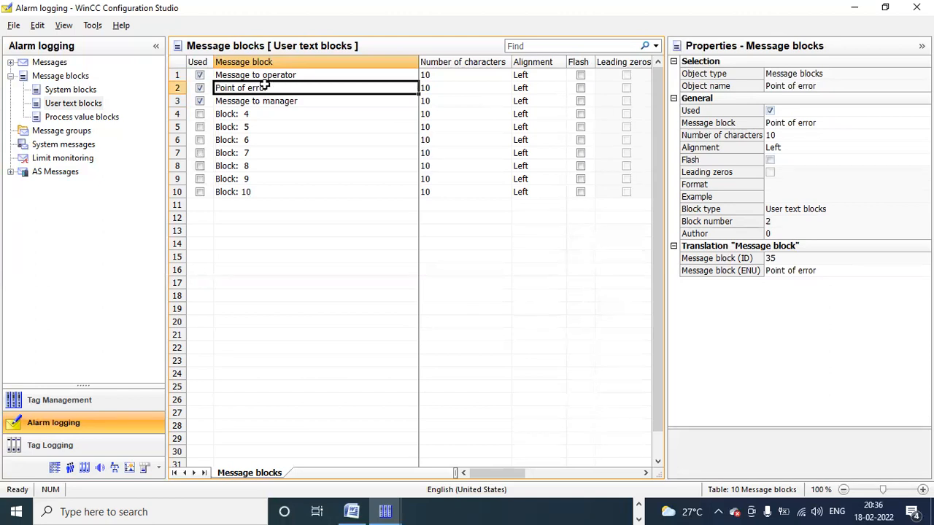
key(BackSpace)
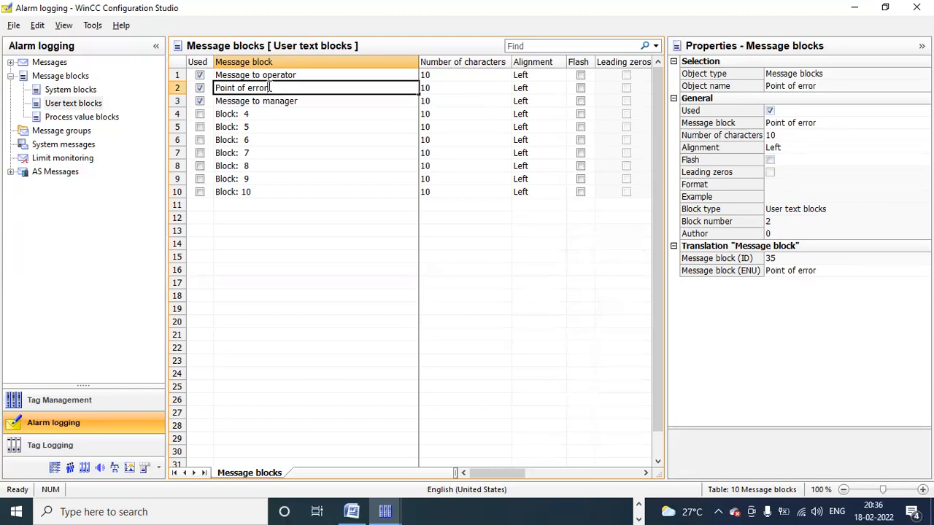
click(235, 88)
key(BackSpace)
key(BackSpace)
key(BackSpace)
key(BackSpace)
key(BackSpace)
text(Location)
click(441, 76)
Step: Set 20 characters for Message to operator, Location of error and Message to manager
click(444, 76)
key(BackSpace)
key(BackSpace)
text(20)
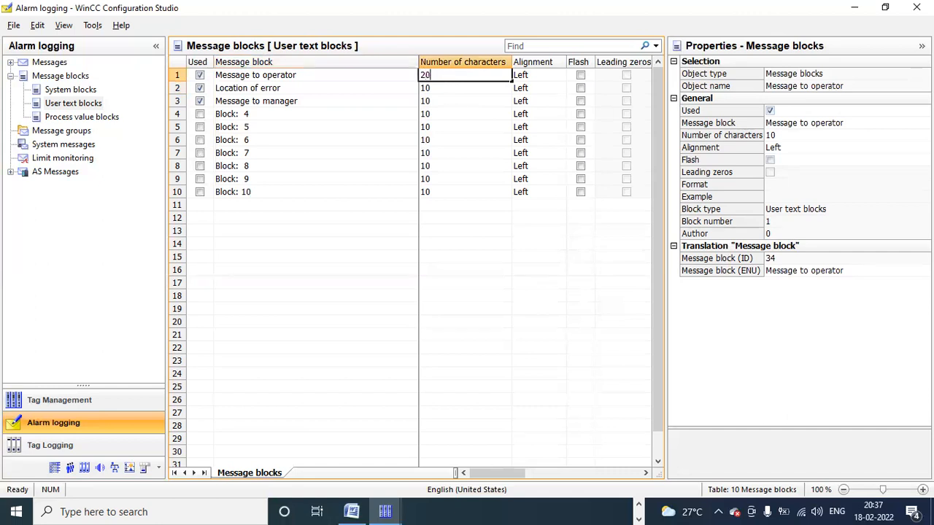
click(442, 85)
text(20)
key(Return)
text(20)
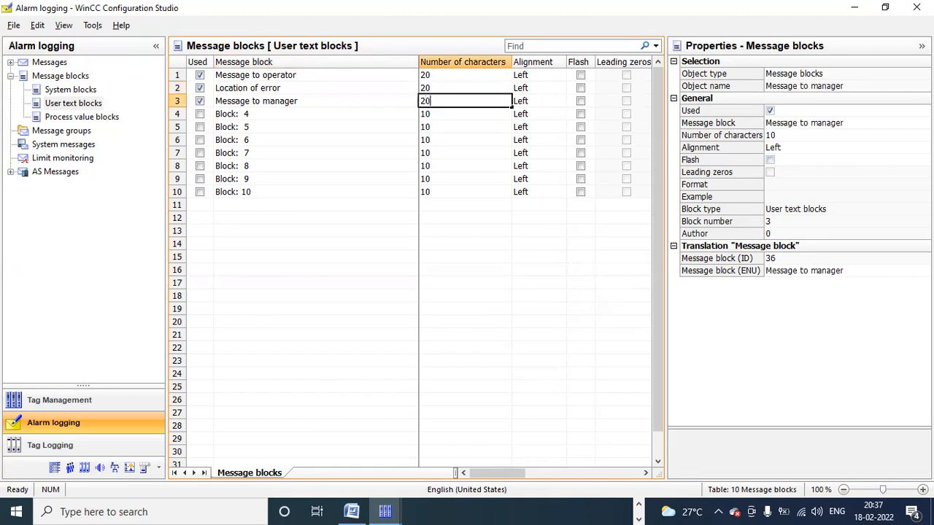
key(Return)
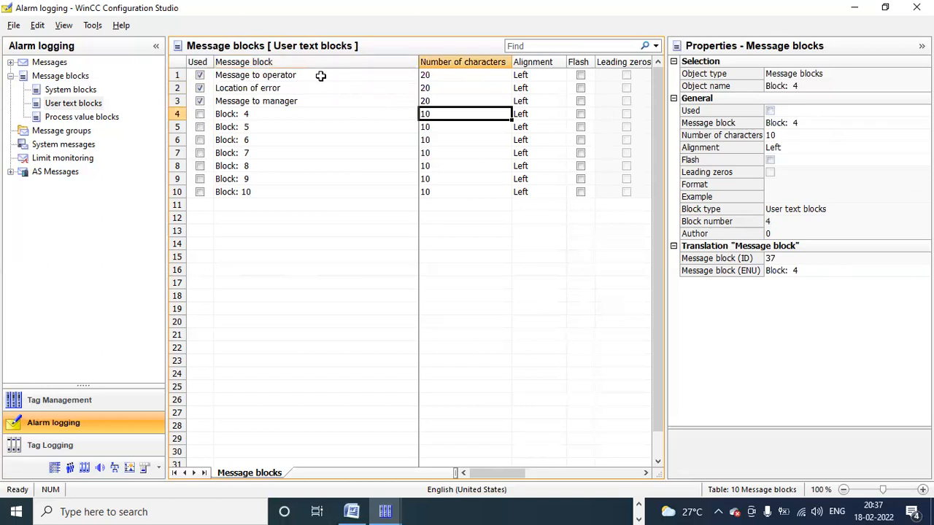
click(451, 76)
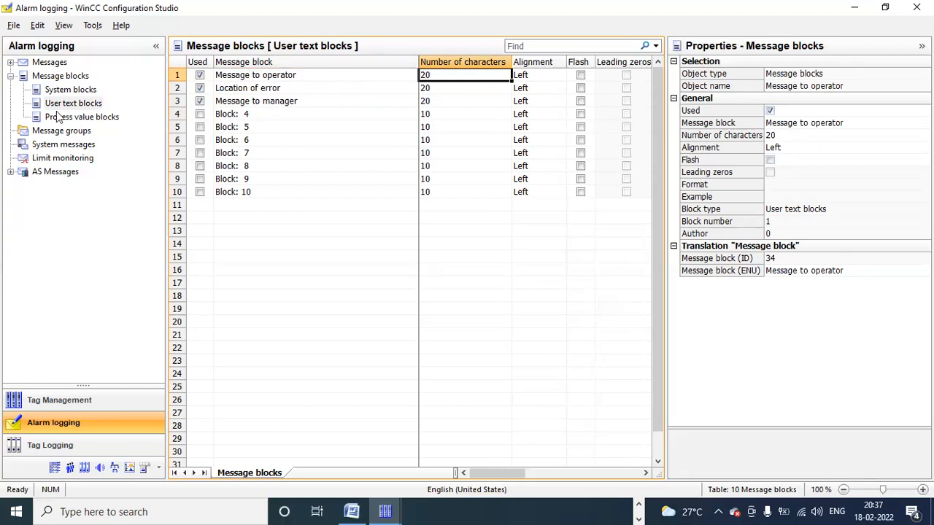
click(113, 121)
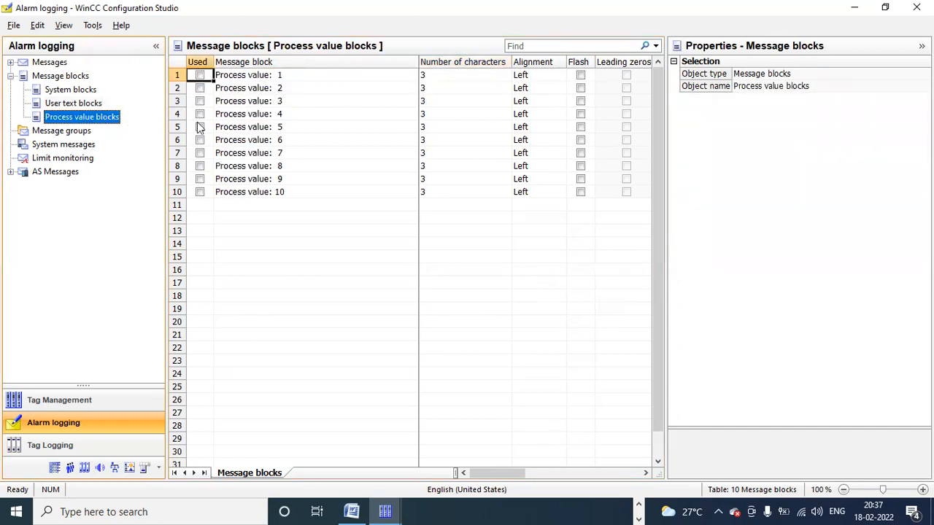
Step: Mark the Process value: 1 message block as Used, leaving the other nine unused
click(200, 75)
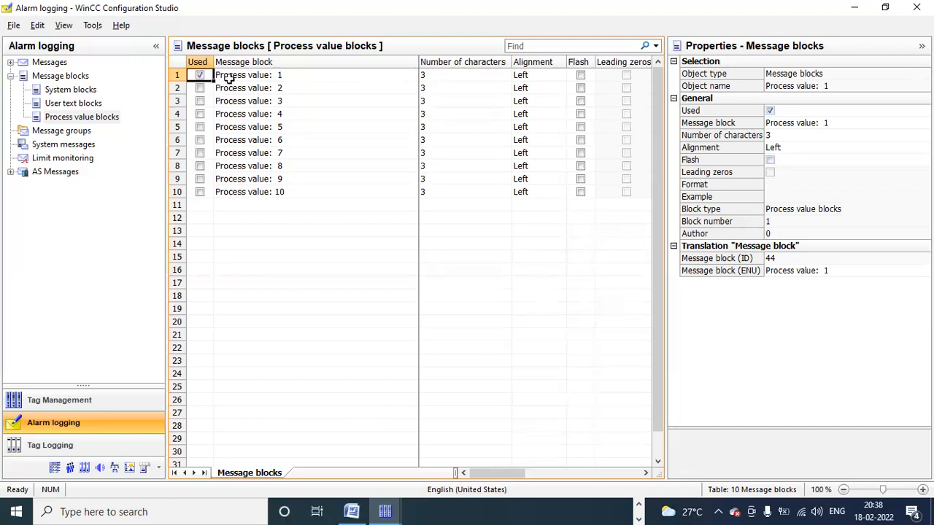
click(230, 75)
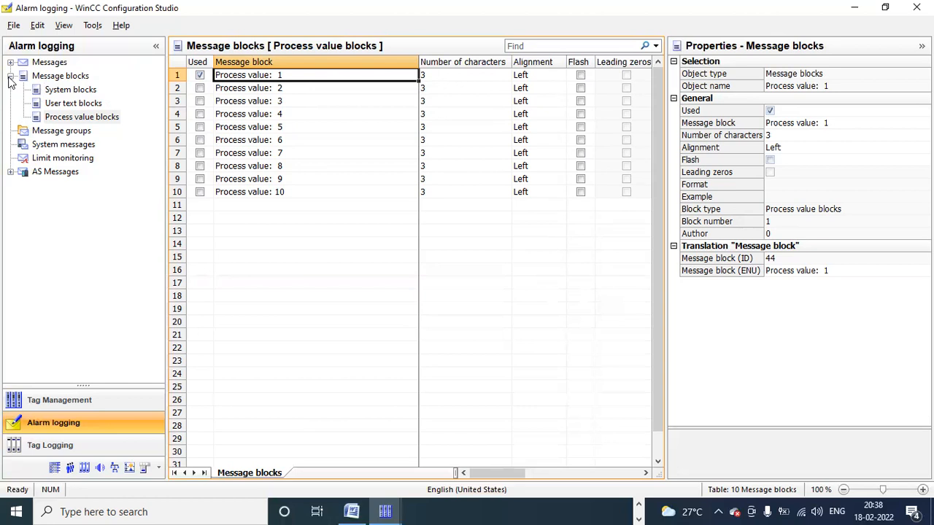
click(10, 76)
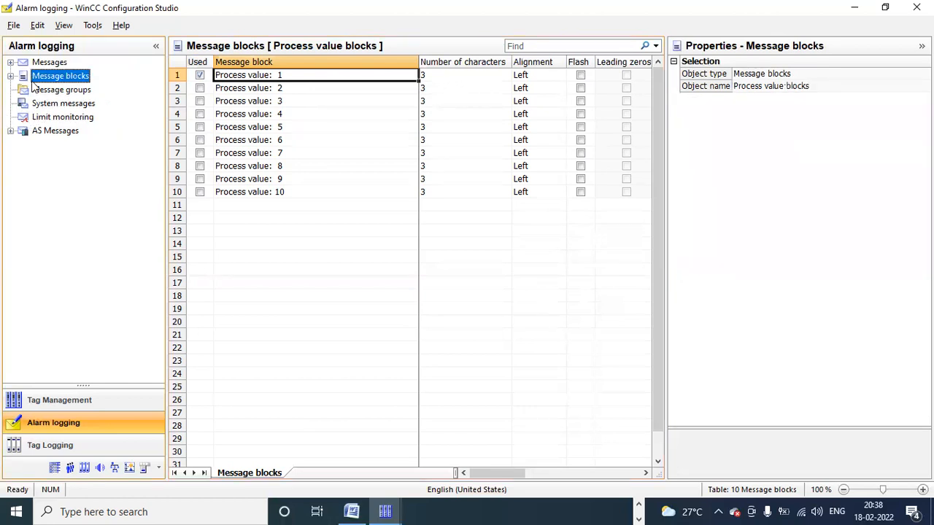
Step: Select the fault_1 Alarm message under Messages > Error and scroll its properties to User Text Blocks
click(11, 63)
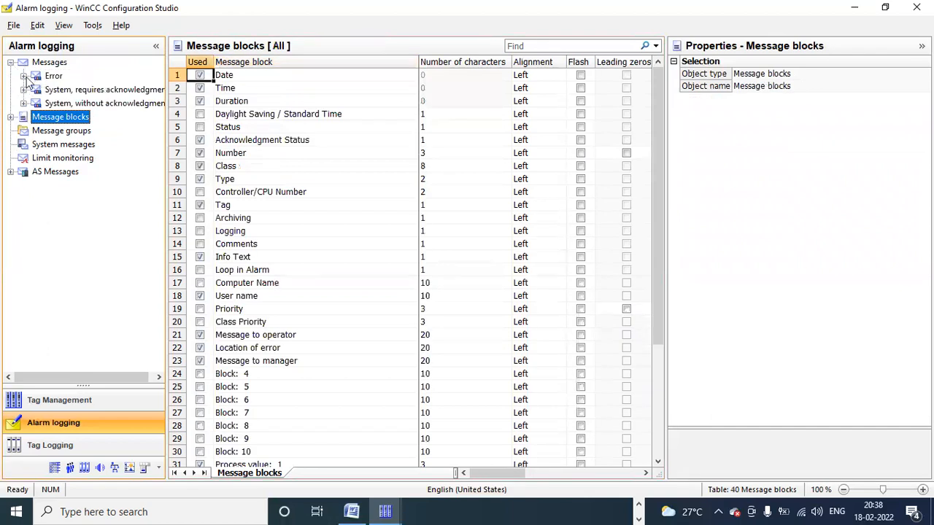
click(24, 76)
click(65, 91)
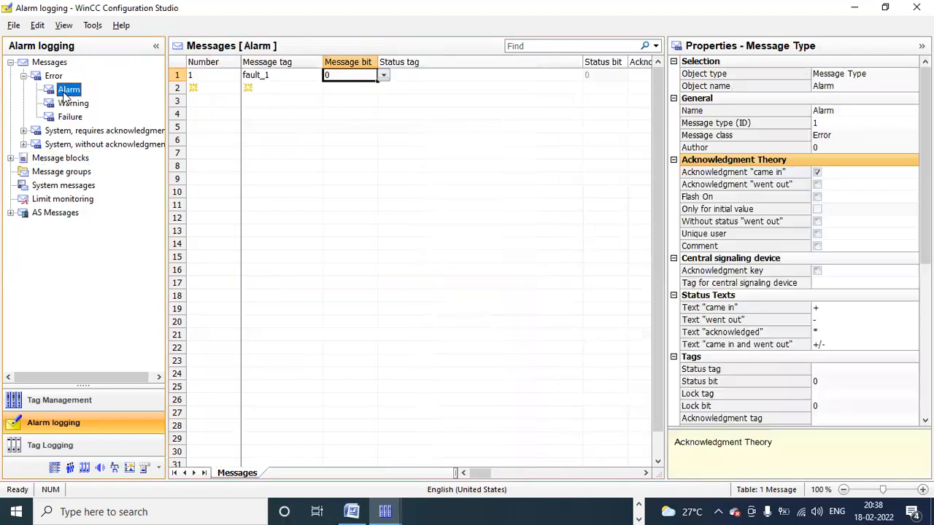
click(427, 74)
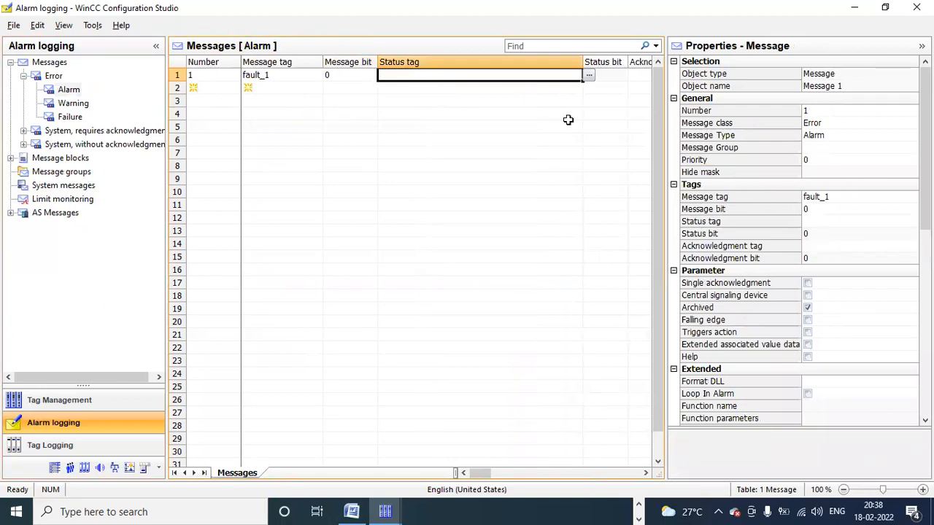
click(227, 73)
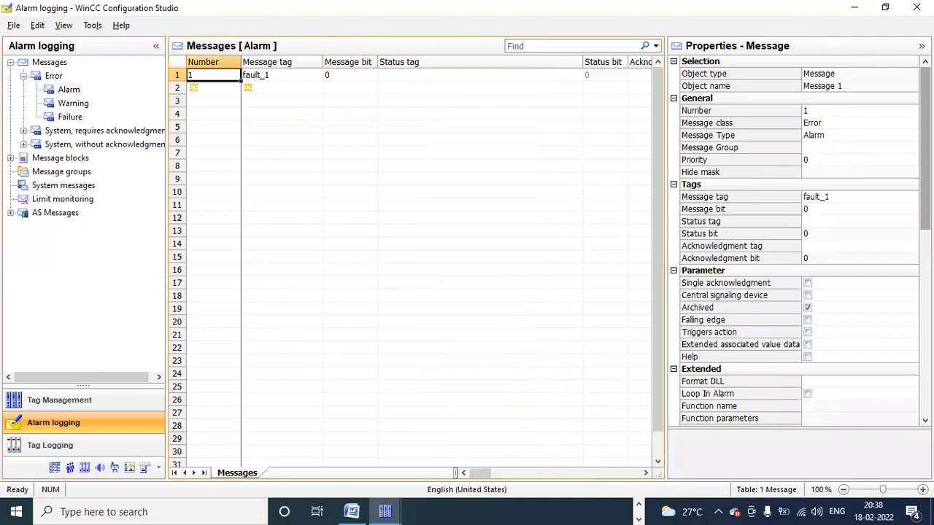
scroll(799, 241, down, 6)
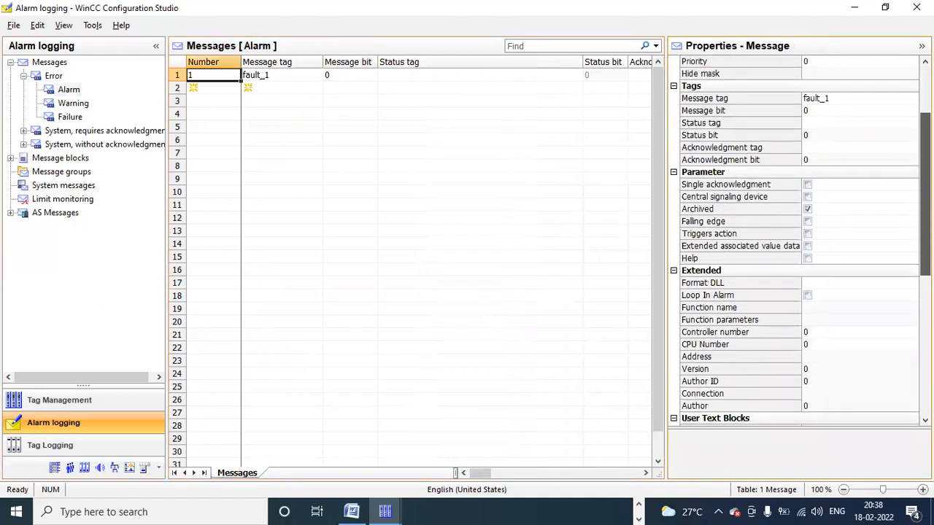
scroll(799, 226, down, 1)
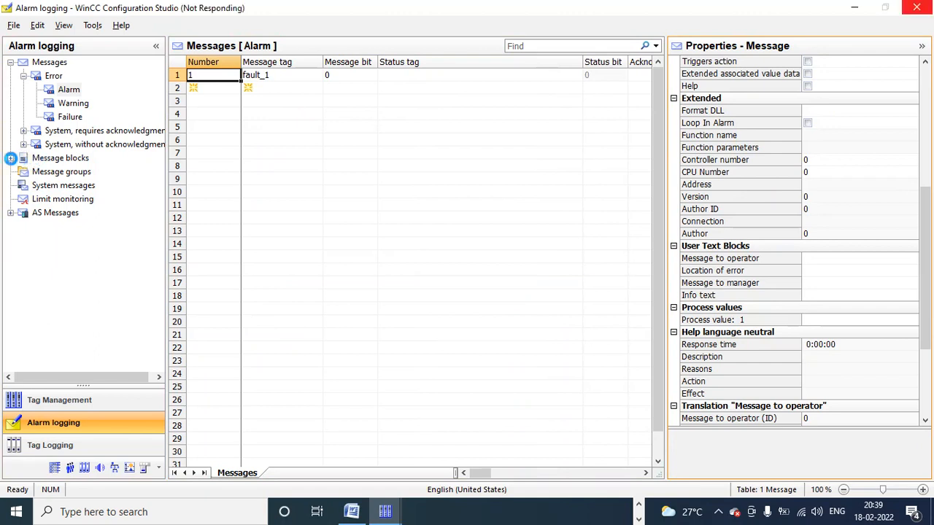
click(10, 158)
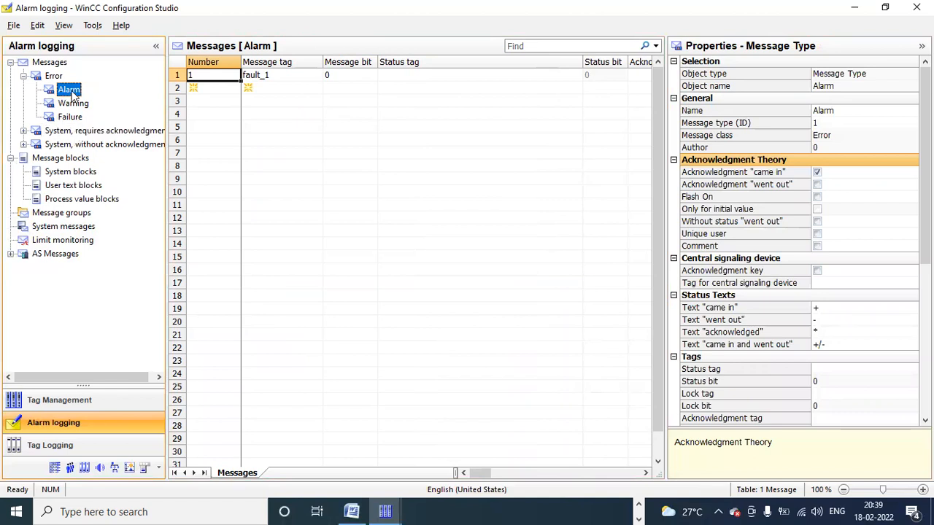
click(216, 73)
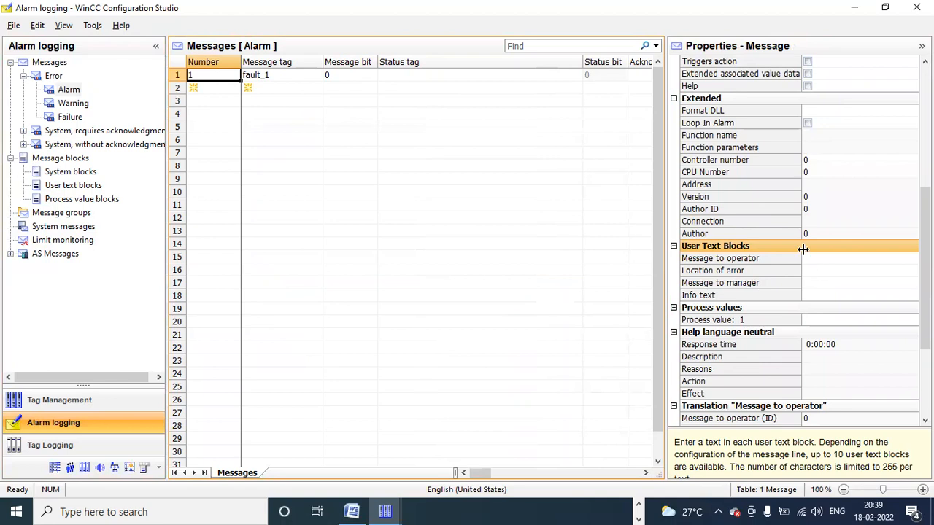
drag(795, 248, 771, 267)
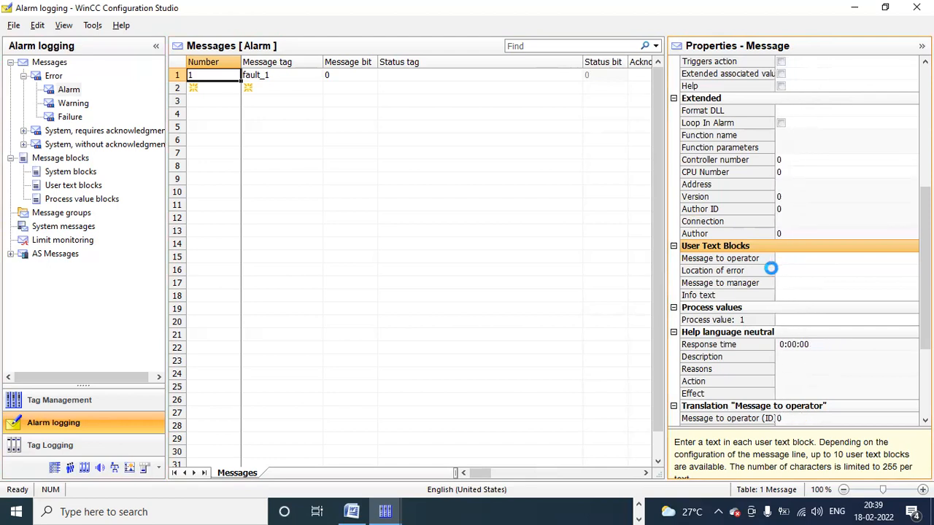
Step: Enter the process1,valve1 fault location of error and the info text 'open bypass valve1'
click(787, 270)
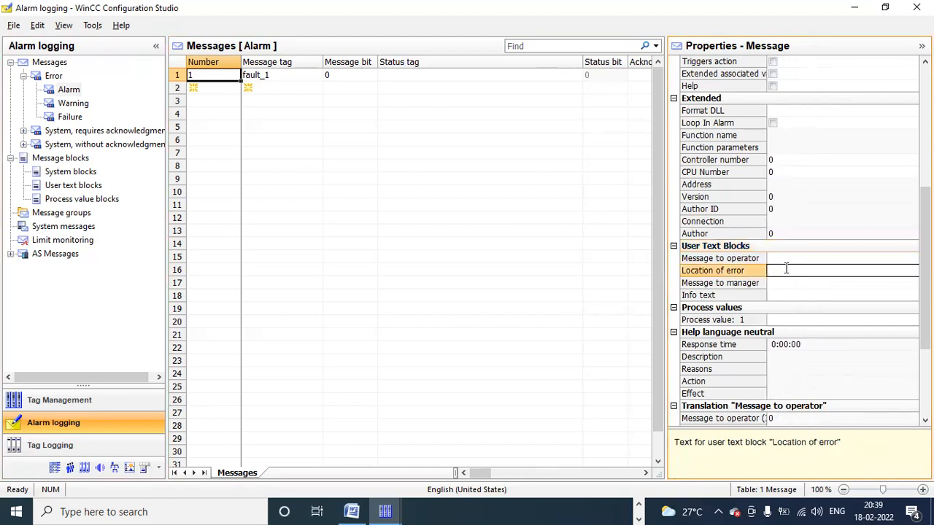
text(process1,valve1 faulty)
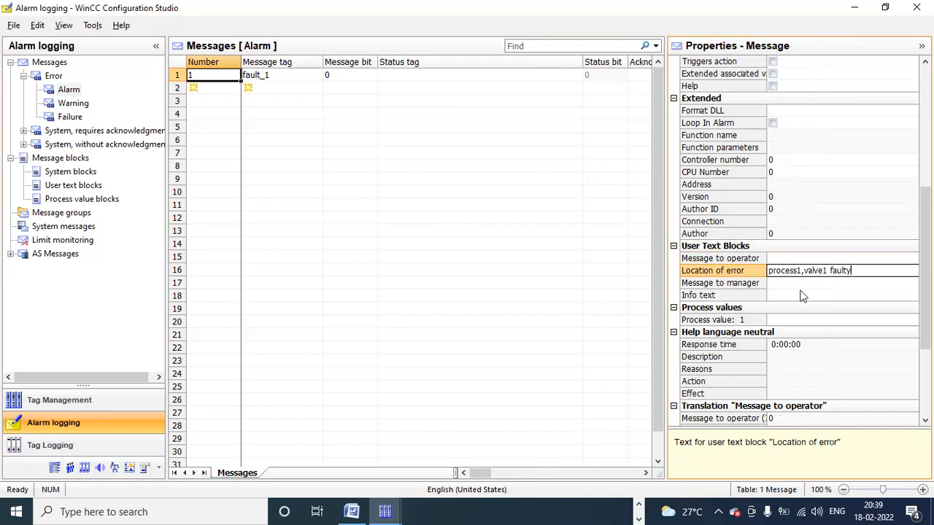
click(787, 259)
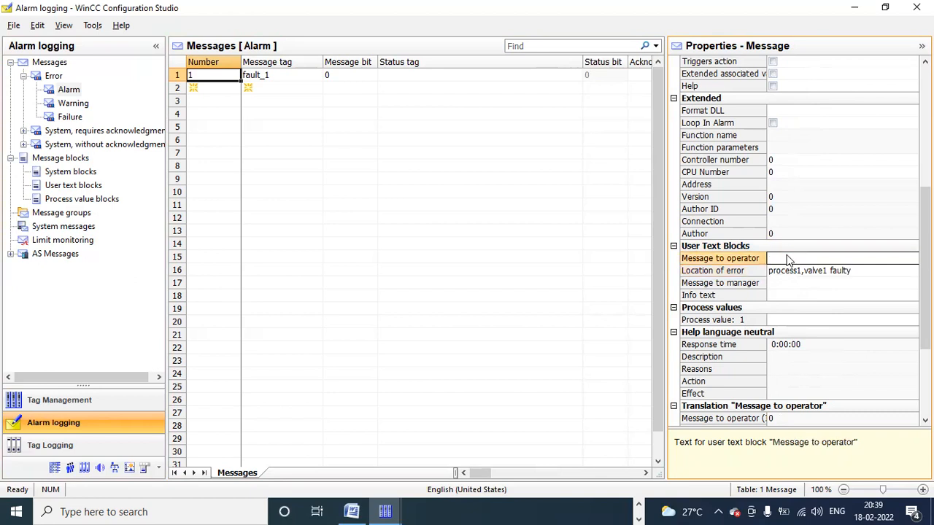
click(779, 295)
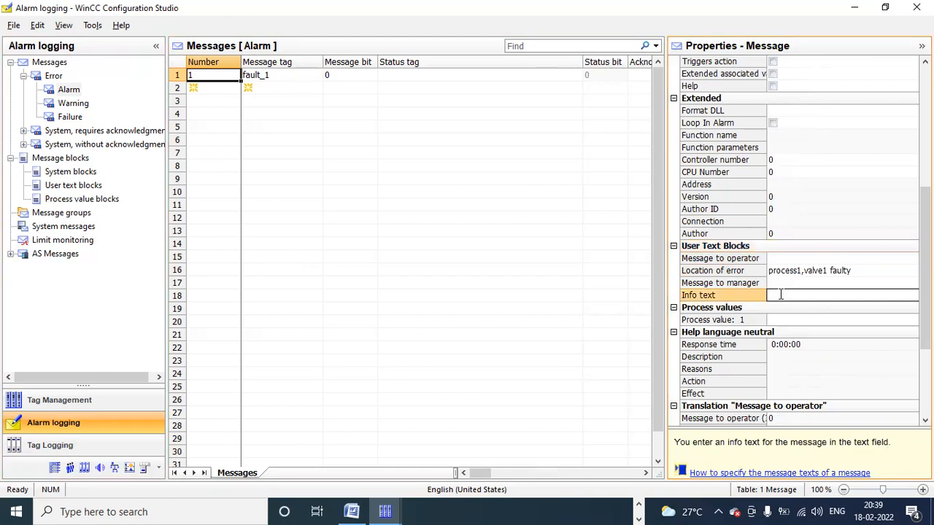
text(open bypass valve1)
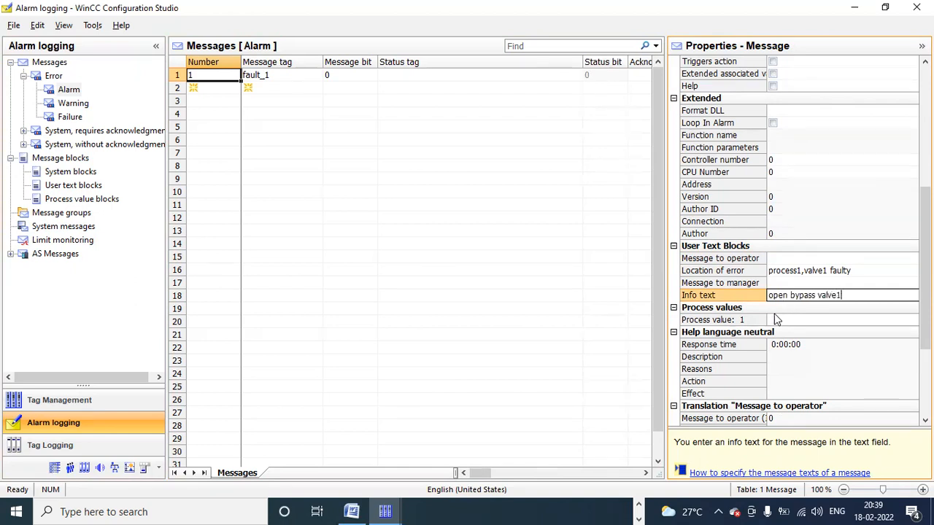
Step: Write the operator message asking to recheck valve1 or replace it
click(786, 261)
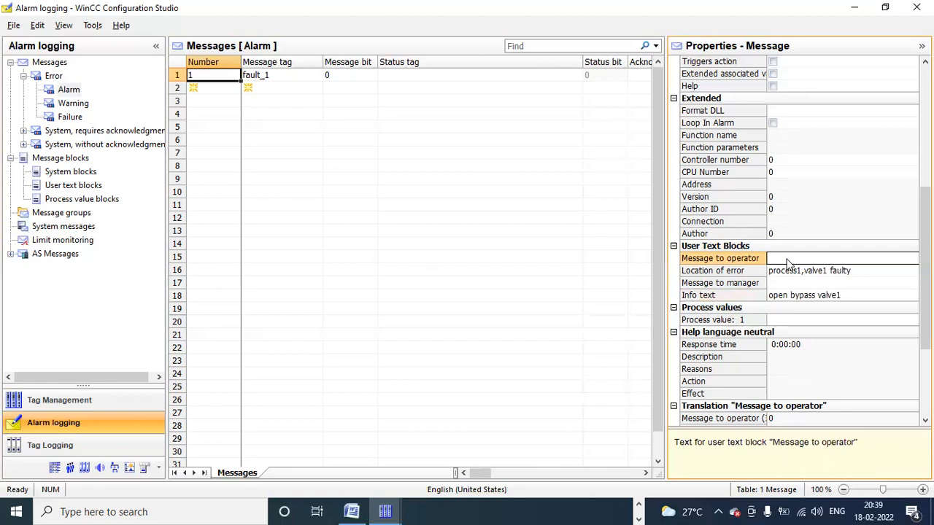
text(plea)
text(se re)
key(BackSpace)
key(BackSpace)
text(check the valve)
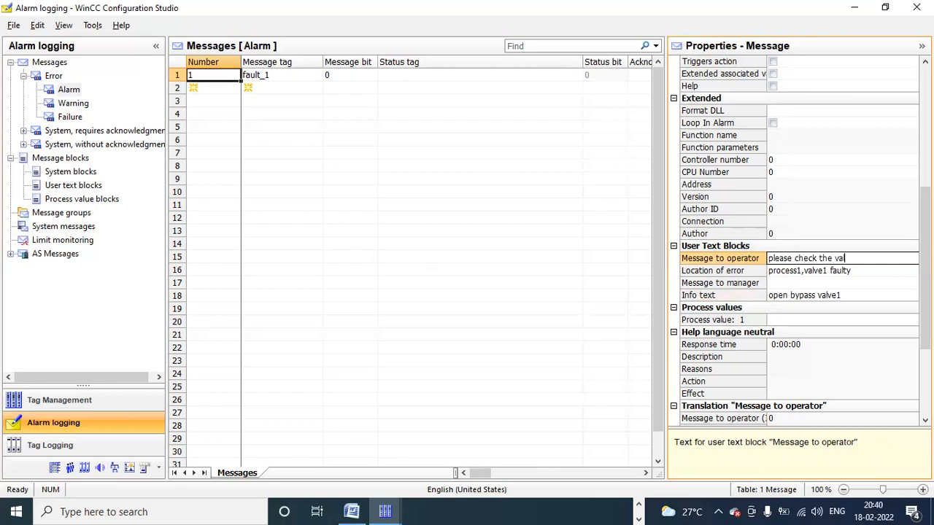
key(BackSpace)
key(BackSpace)
text(1 and)
key(BackSpace)
key(BackSpace)
key(BackSpace)
text(or replace)
Step: Set Message to manager to 'inform to manager regarding fault'
click(779, 282)
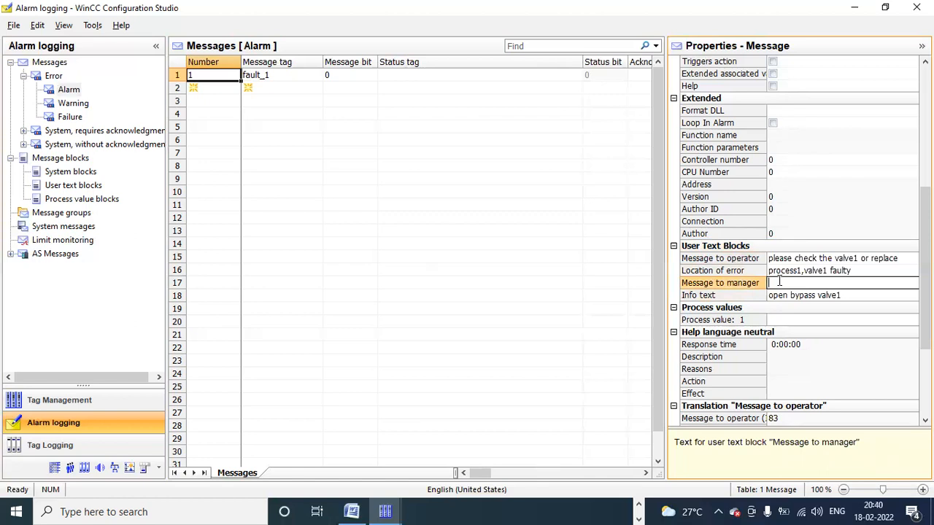
text(please check)
key(BackSpace)
key(BackSpace)
key(BackSpace)
key(BackSpace)
key(BackSpace)
key(BackSpace)
key(BackSpace)
key(BackSpace)
key(BackSpace)
key(BackSpace)
key(BackSpace)
text(inform to manager regar)
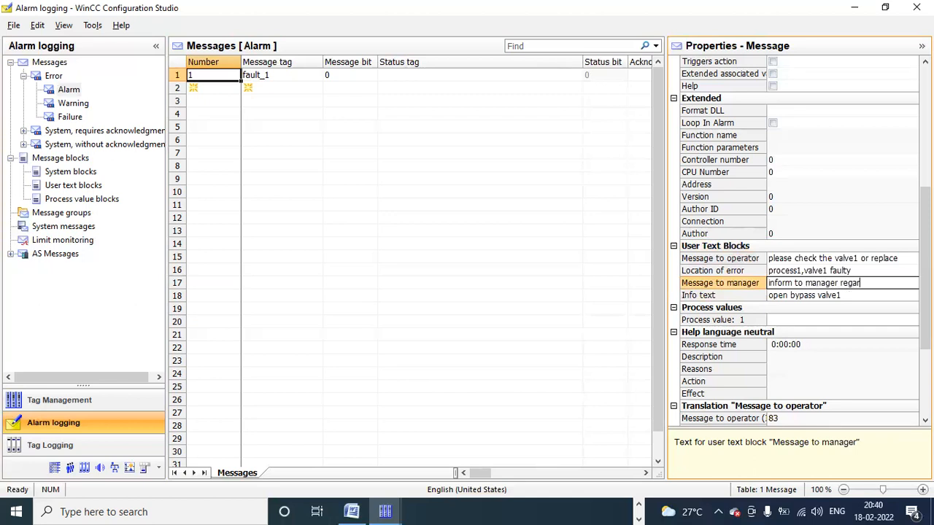
text(ding fault)
drag(767, 277, 752, 271)
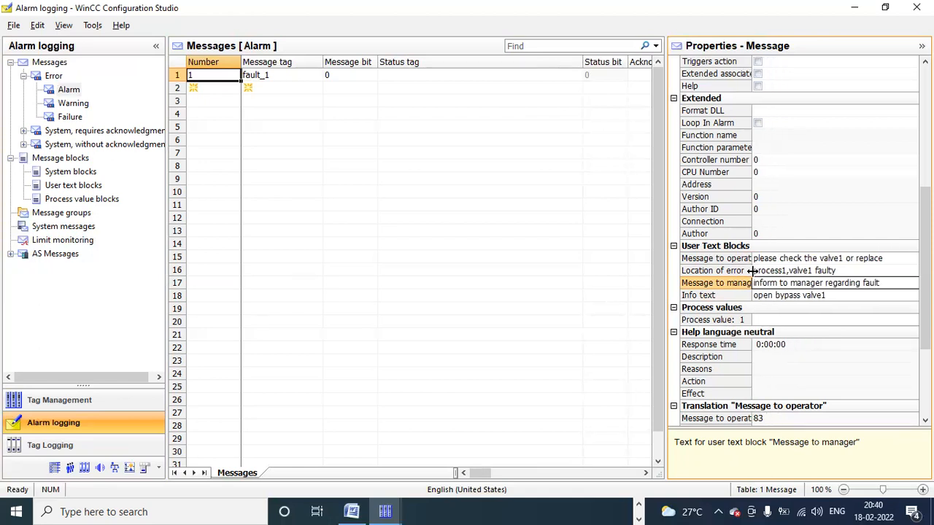
click(746, 271)
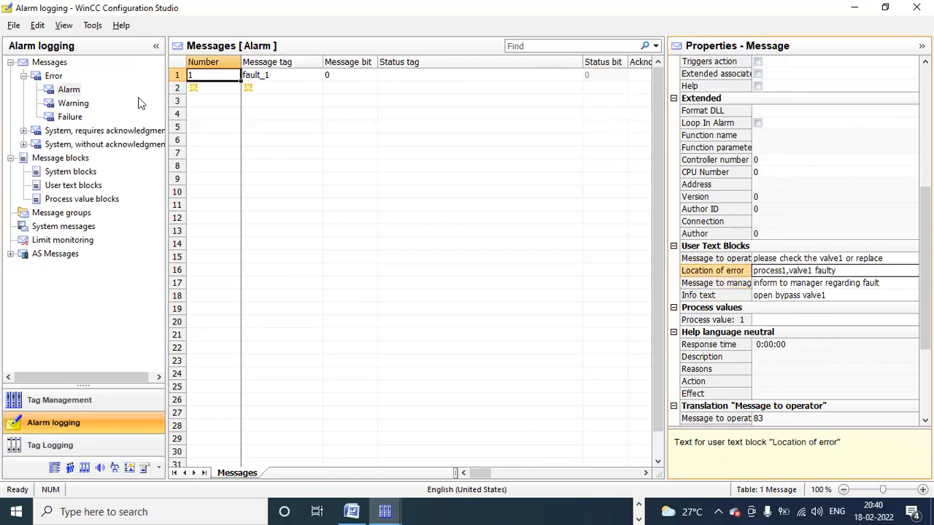
Step: Set the Failure message to message bit 2, then review the Alarm, Warning and Failure messages under Error
click(77, 104)
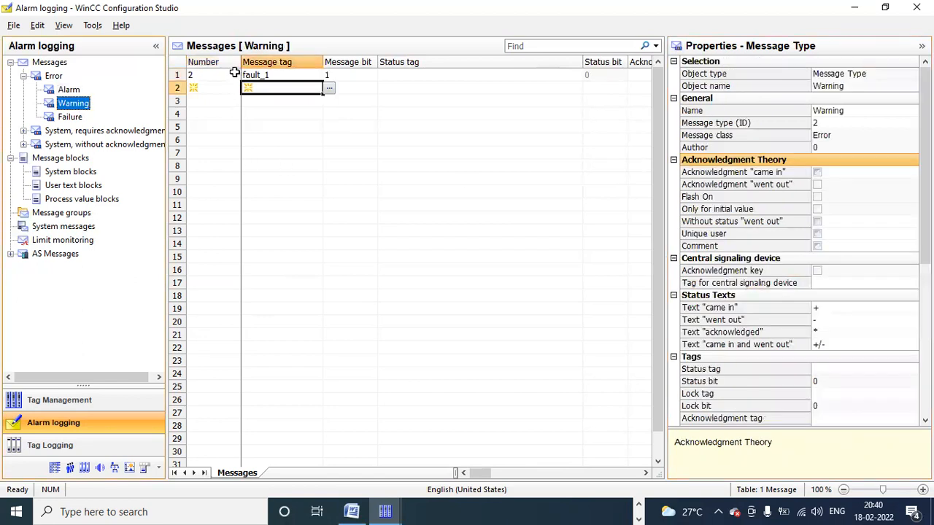
click(233, 73)
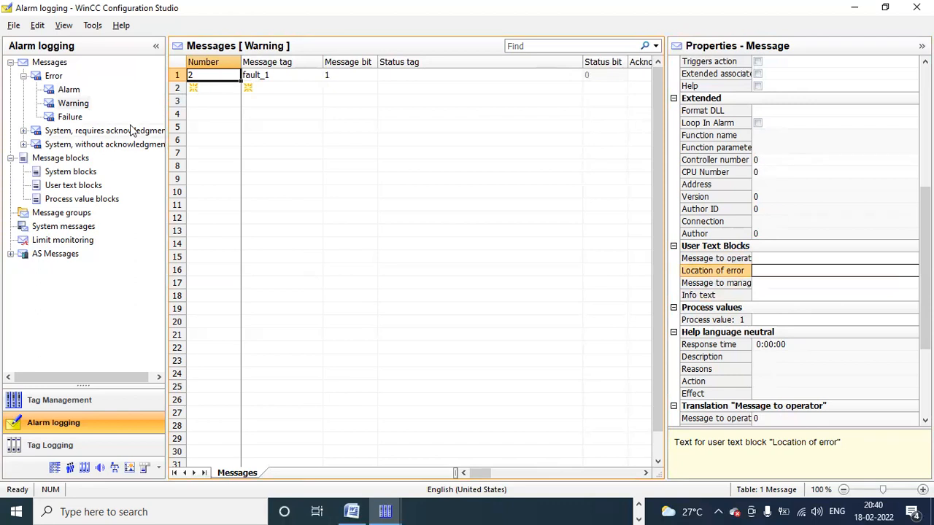
click(96, 120)
click(72, 118)
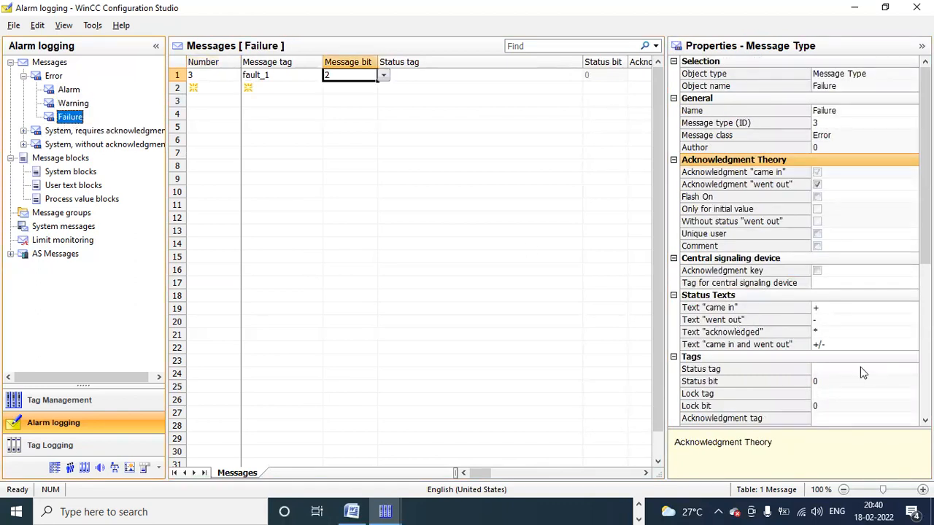
drag(925, 241, 924, 366)
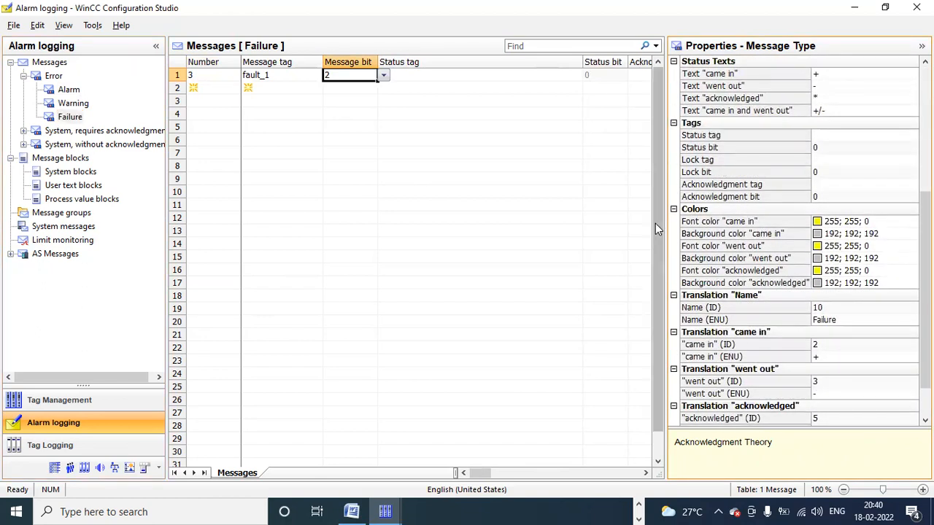
click(208, 74)
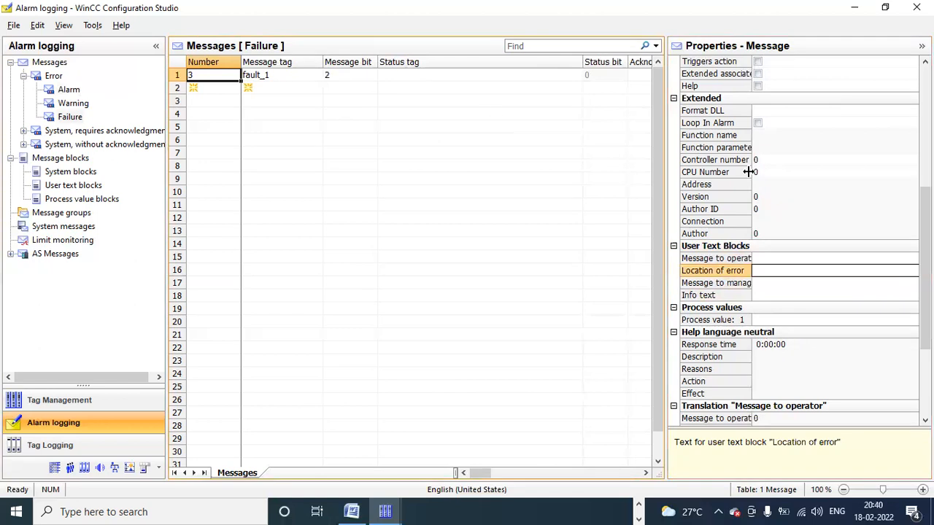
click(766, 258)
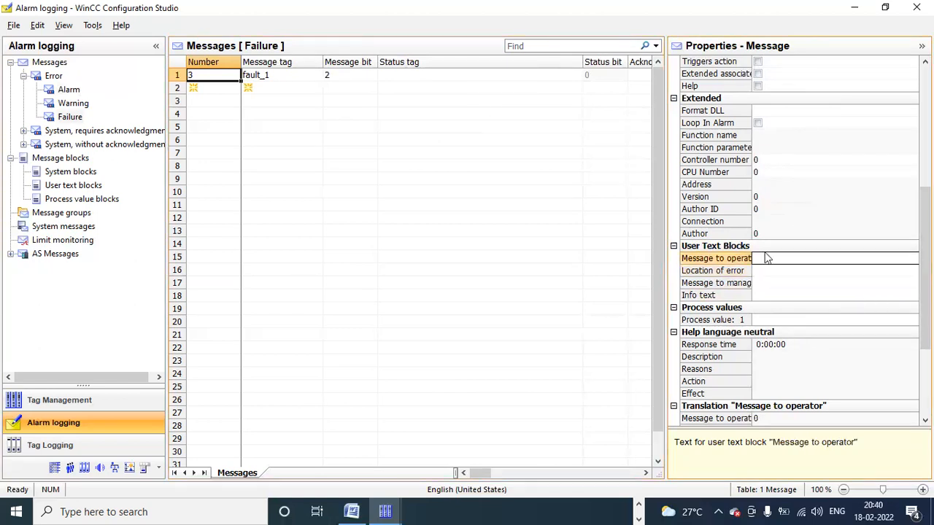
click(67, 90)
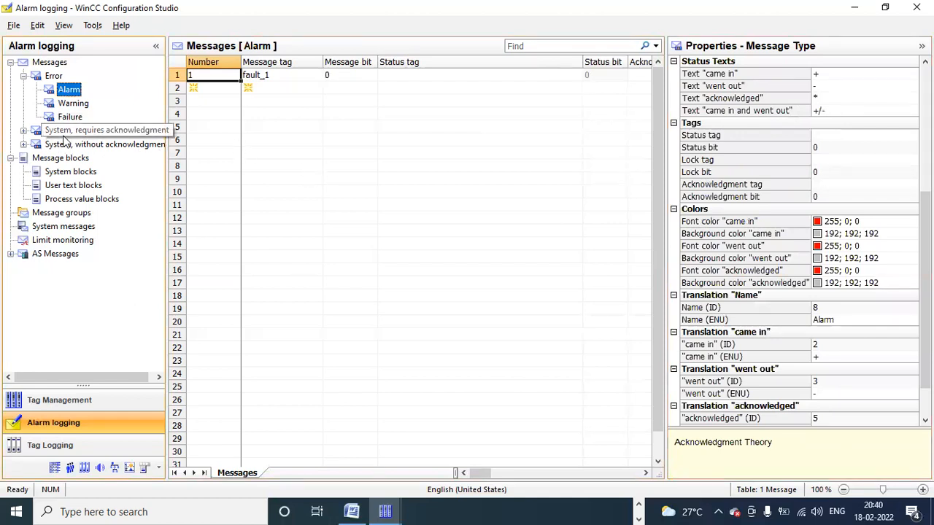
click(22, 76)
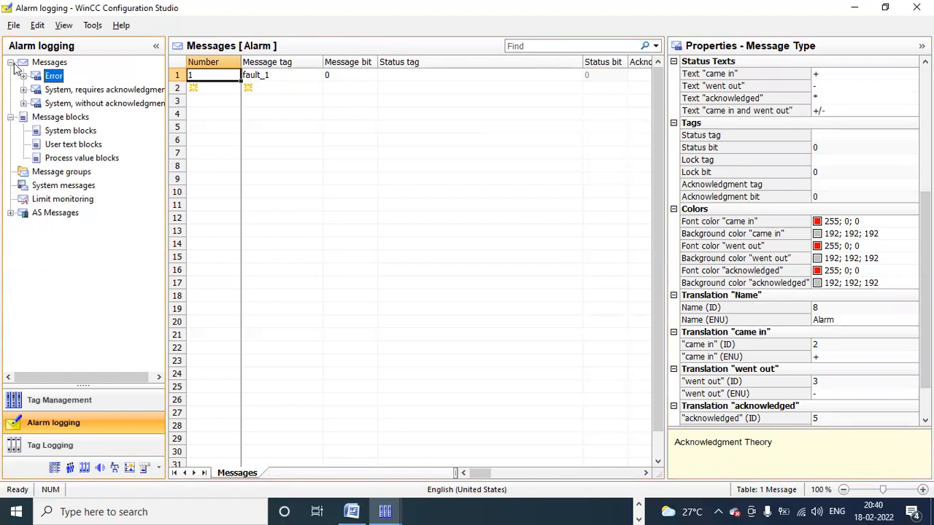
click(11, 63)
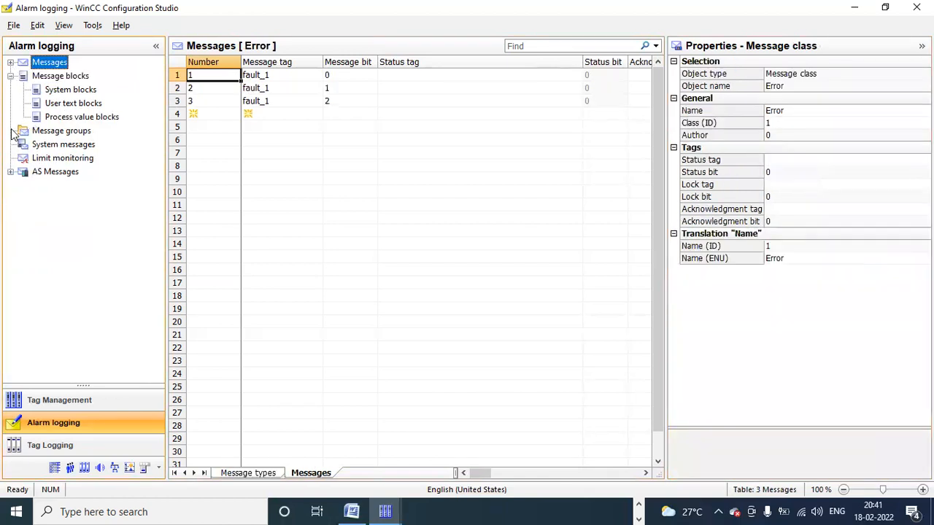
Step: Add a Limit monitoring entry for the level tag from SIMATIC S7 Protocol Suite > TCP/IP > plc1
click(49, 158)
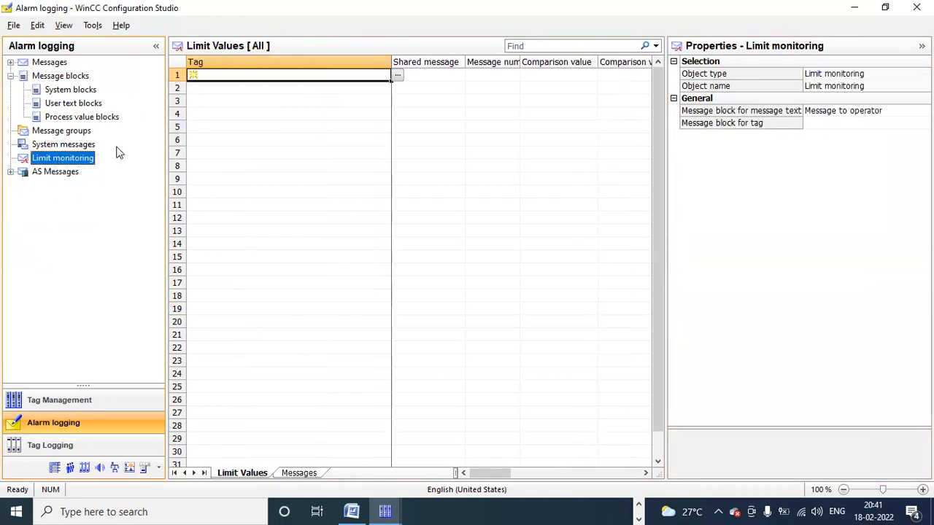
drag(167, 147, 119, 151)
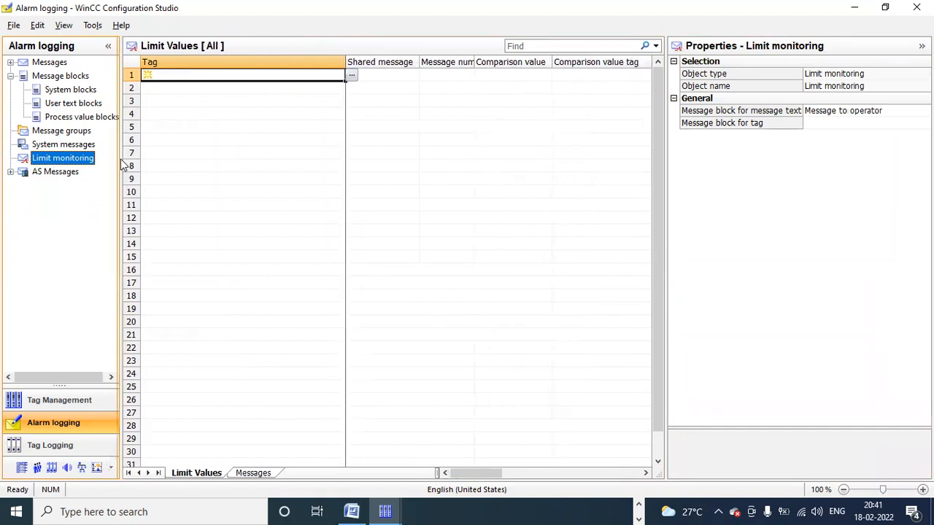
click(350, 76)
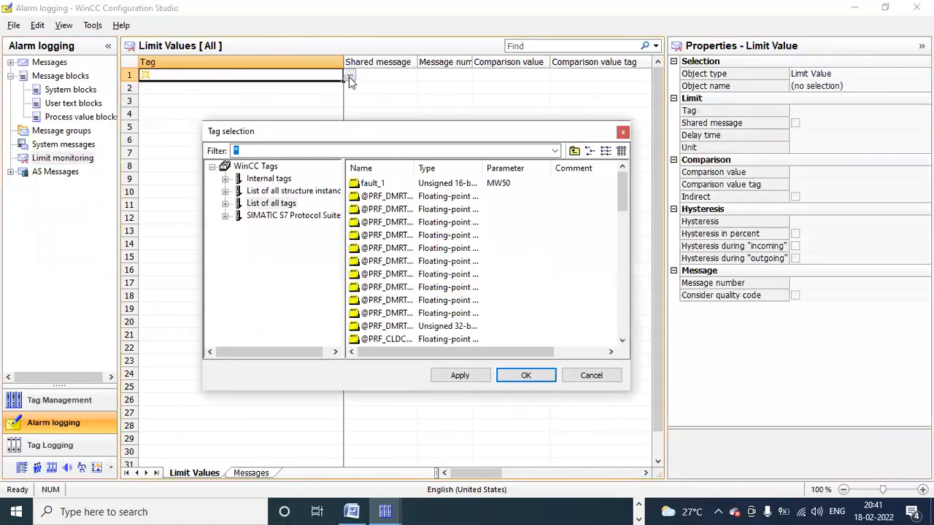
click(233, 205)
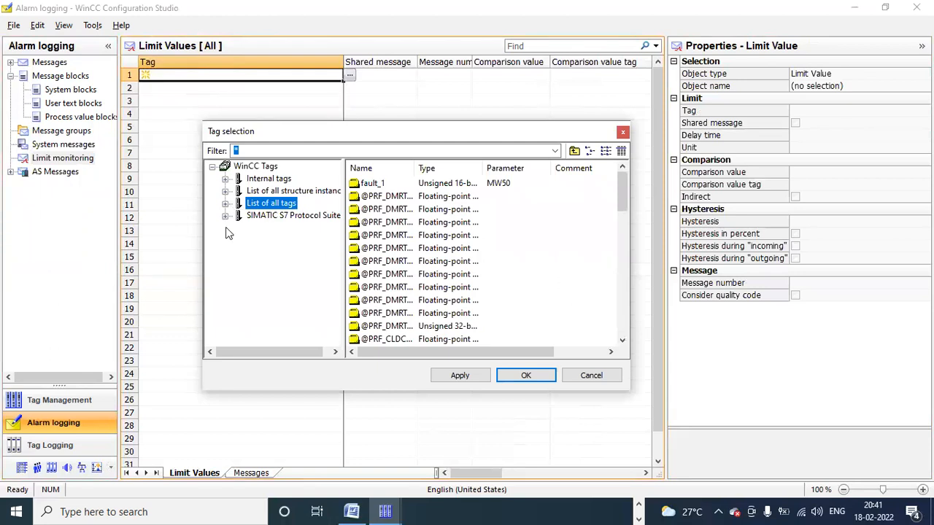
click(225, 217)
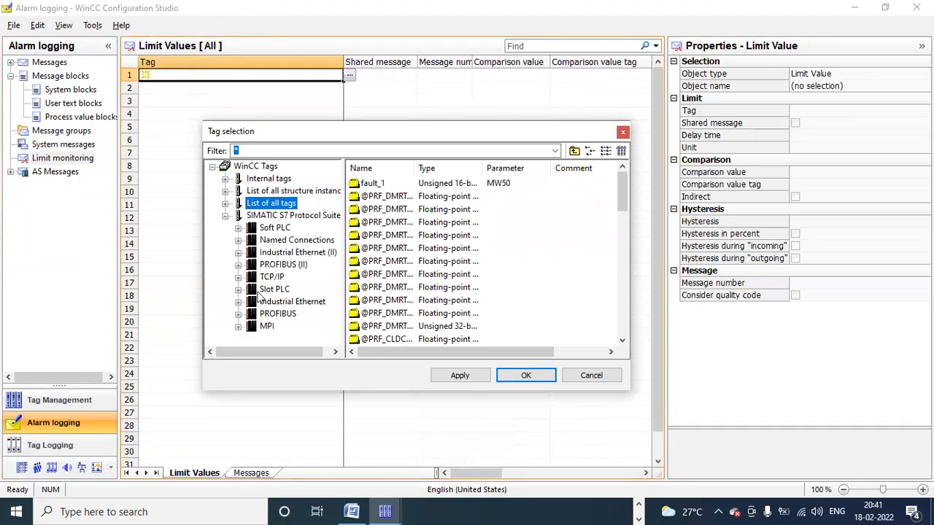
click(238, 276)
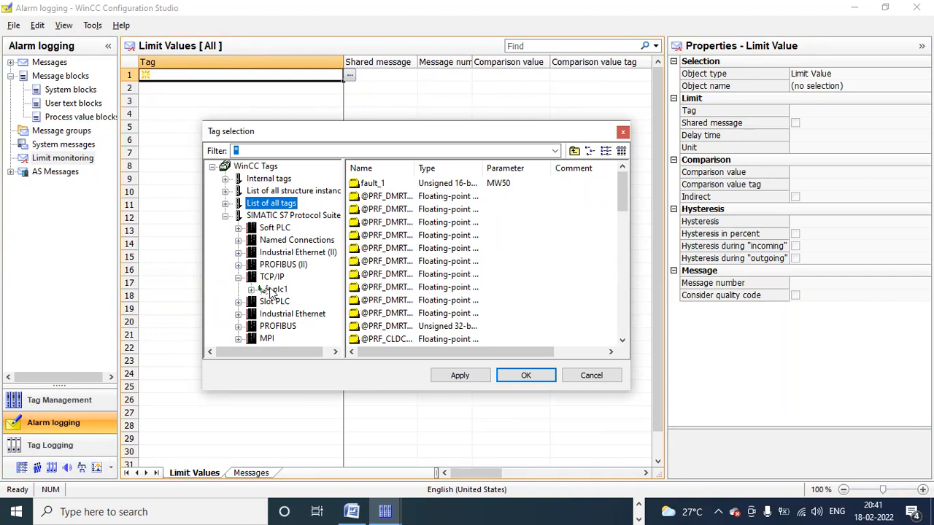
click(274, 289)
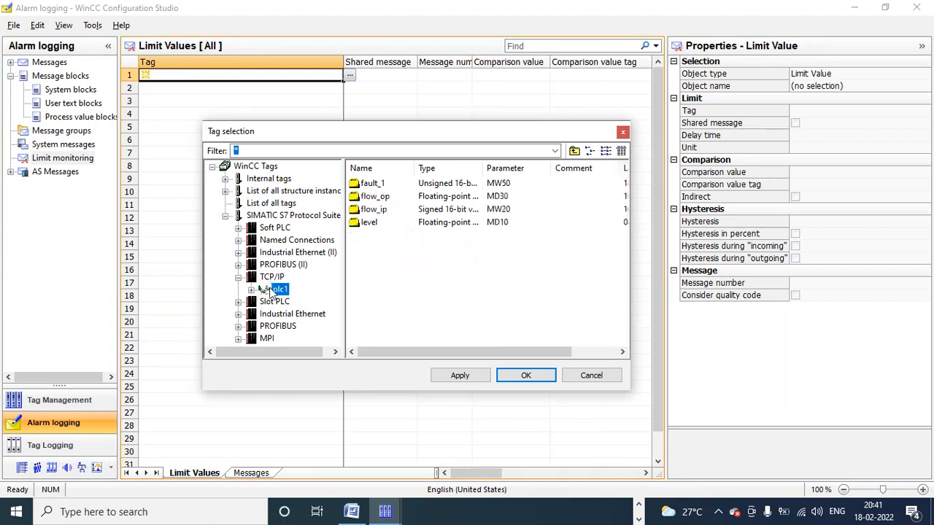
click(360, 226)
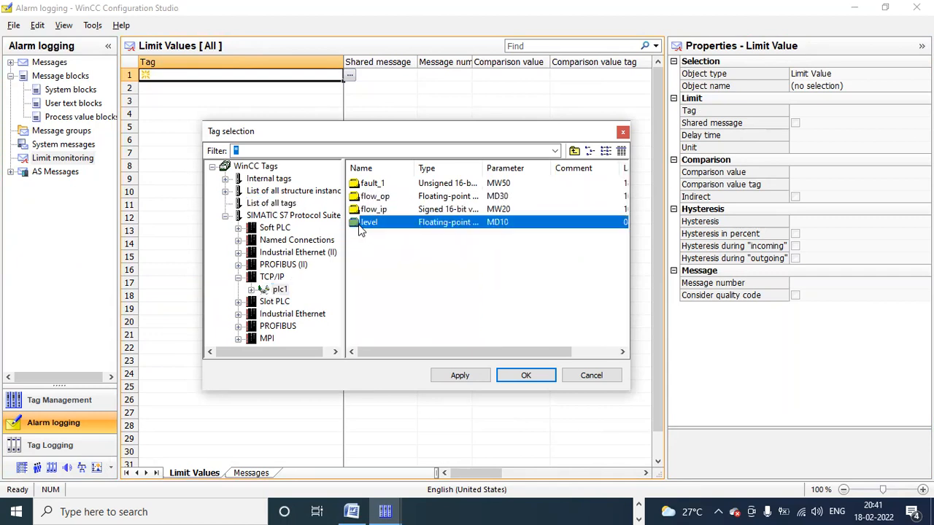
click(513, 380)
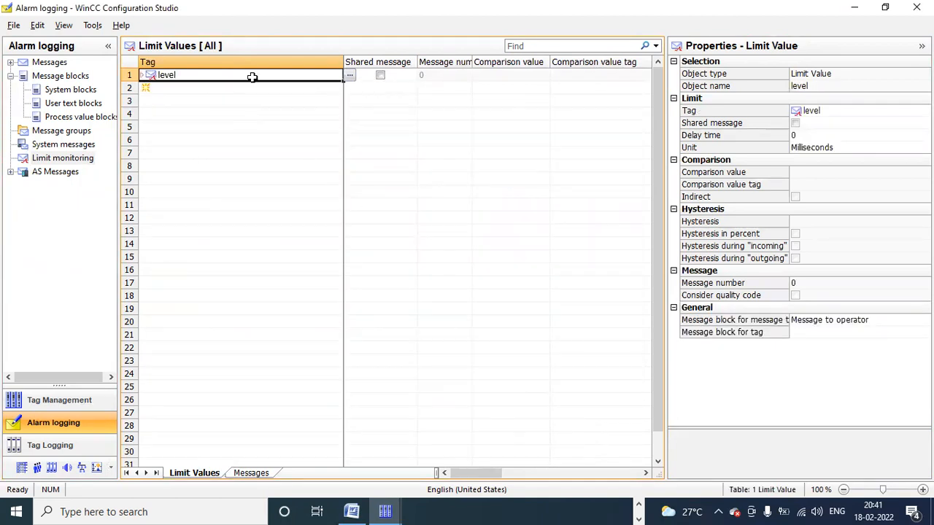
Step: Add a first Low limit under level with message number 4 and comparison value 10
click(143, 75)
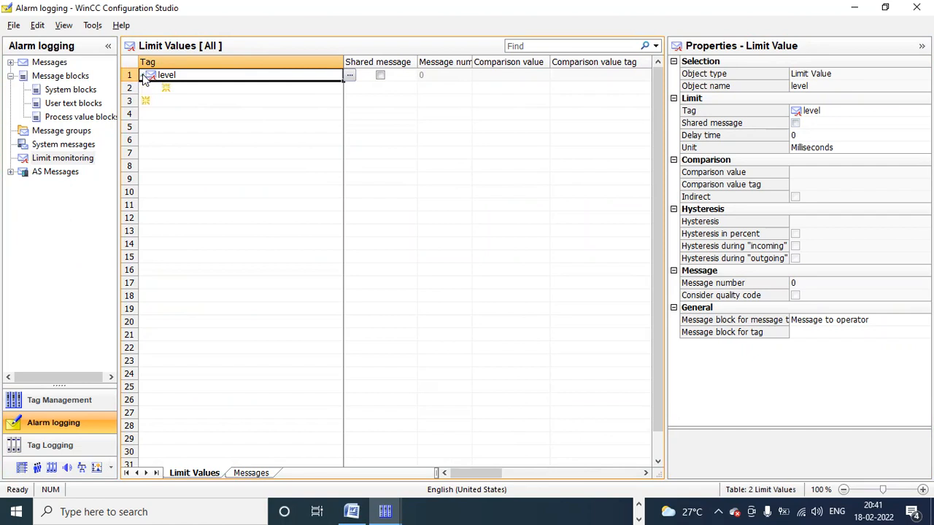
click(167, 88)
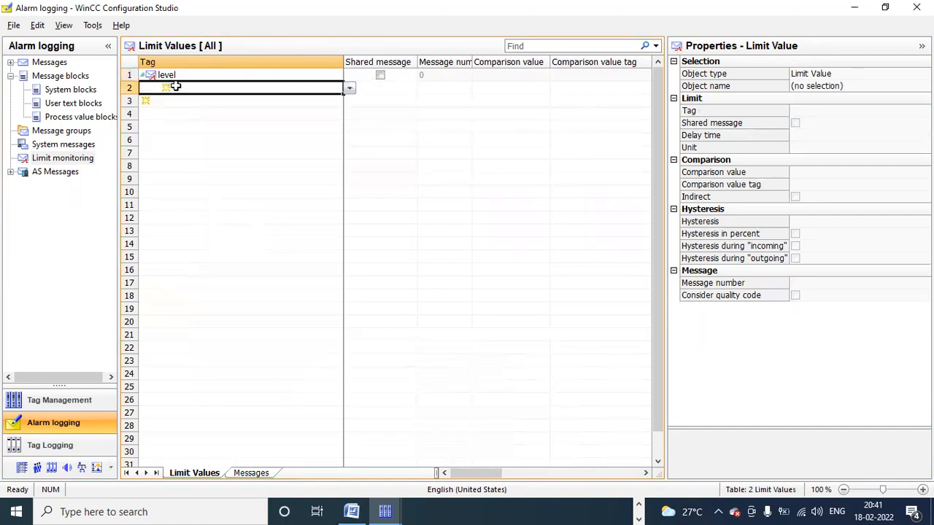
click(350, 88)
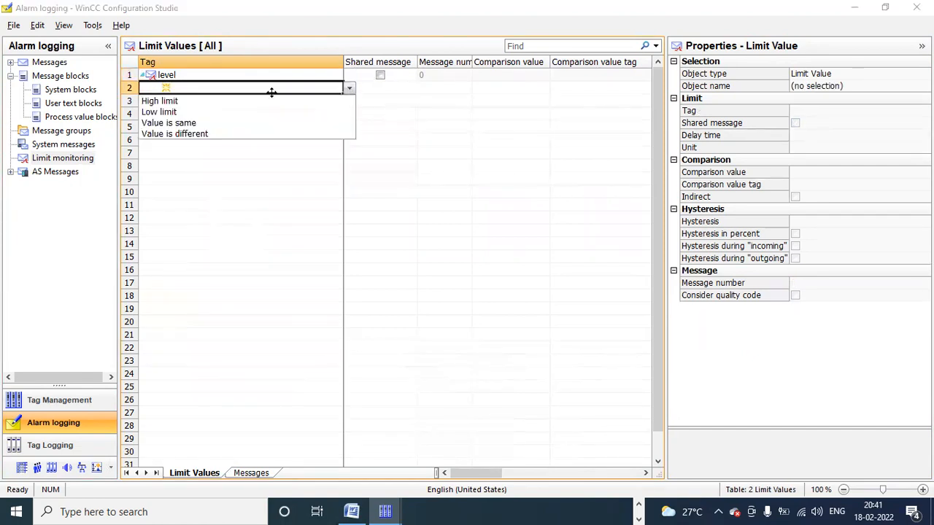
click(217, 112)
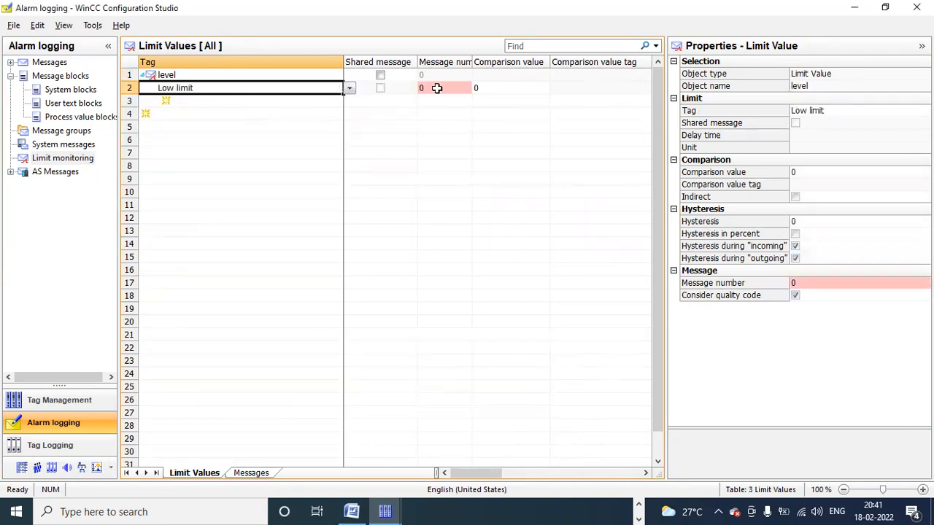
double_click(439, 88)
text(4)
key(Return)
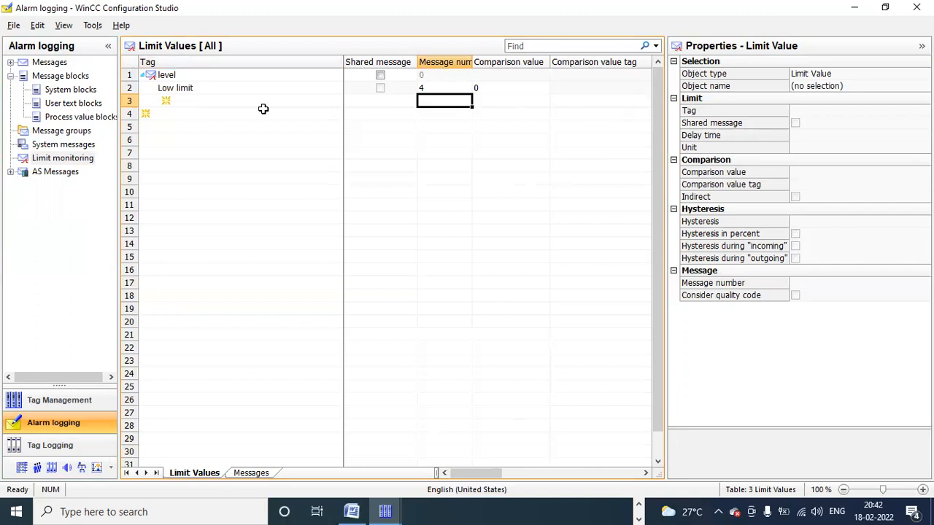
double_click(509, 87)
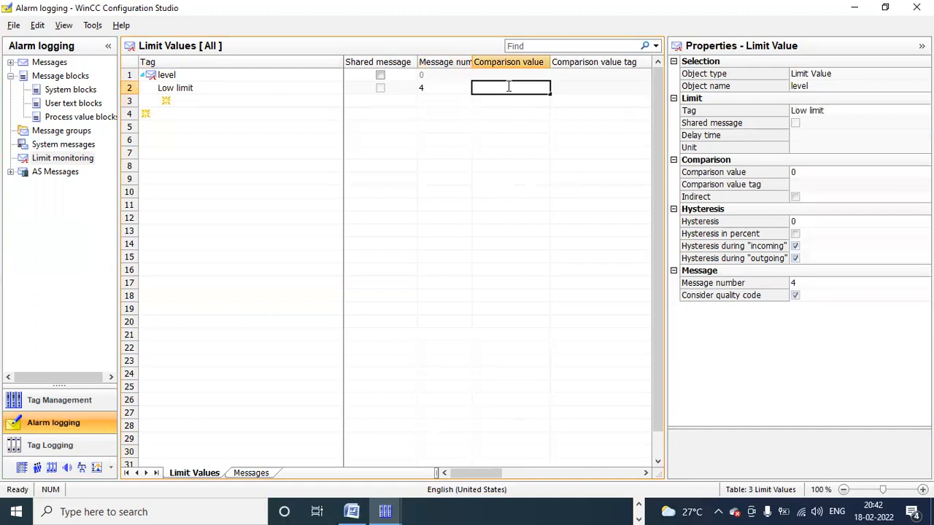
text(10)
key(Return)
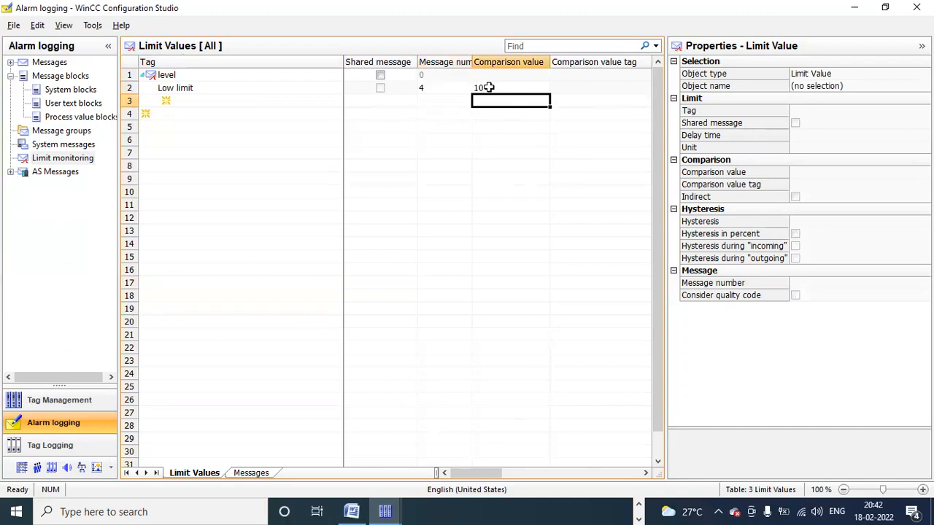
Step: Add a second Low limit with message number 5 and comparison value 20
click(198, 98)
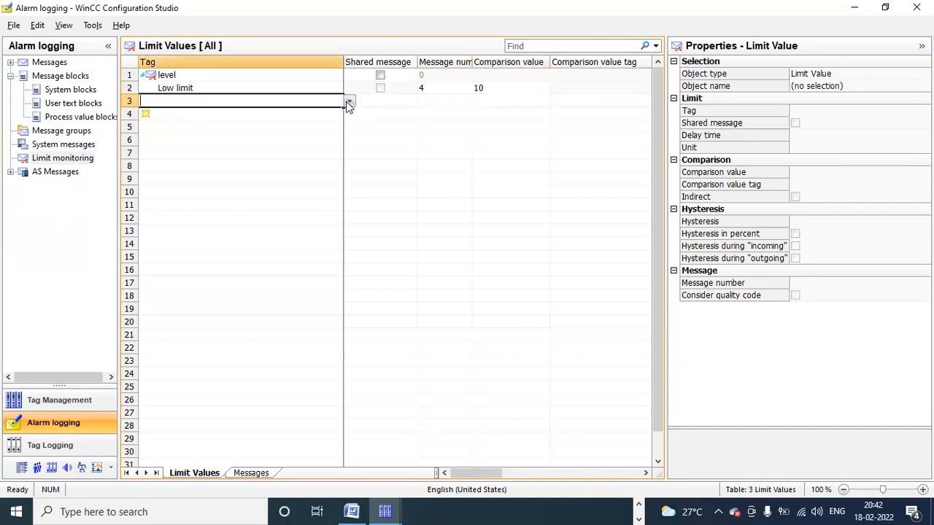
click(348, 104)
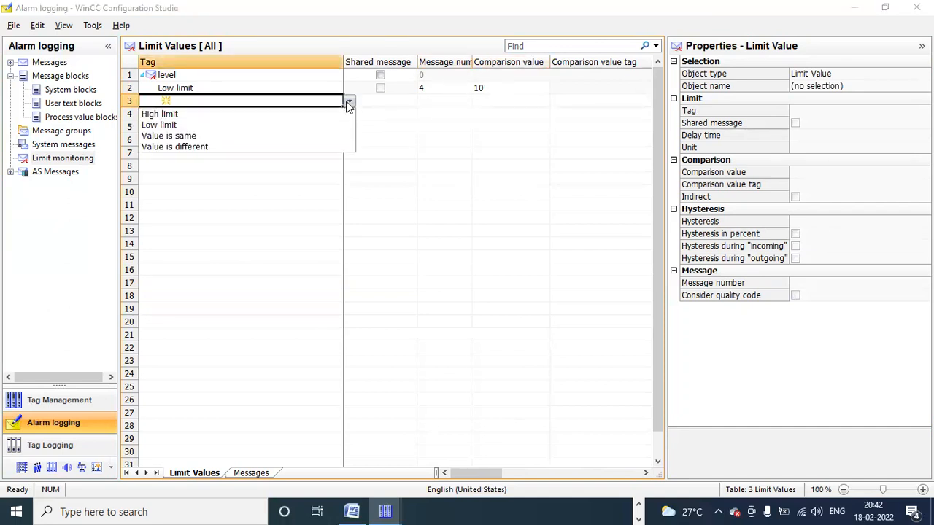
click(260, 124)
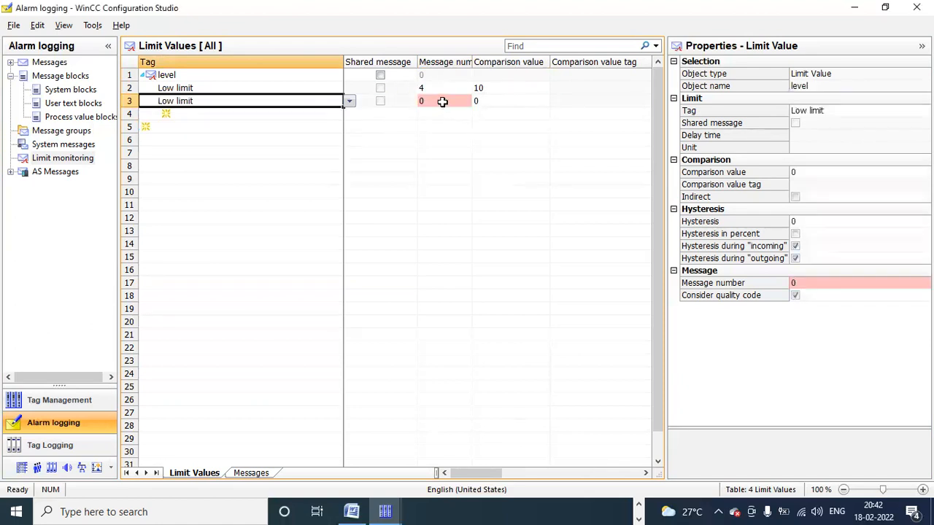
click(443, 101)
text(5)
key(Return)
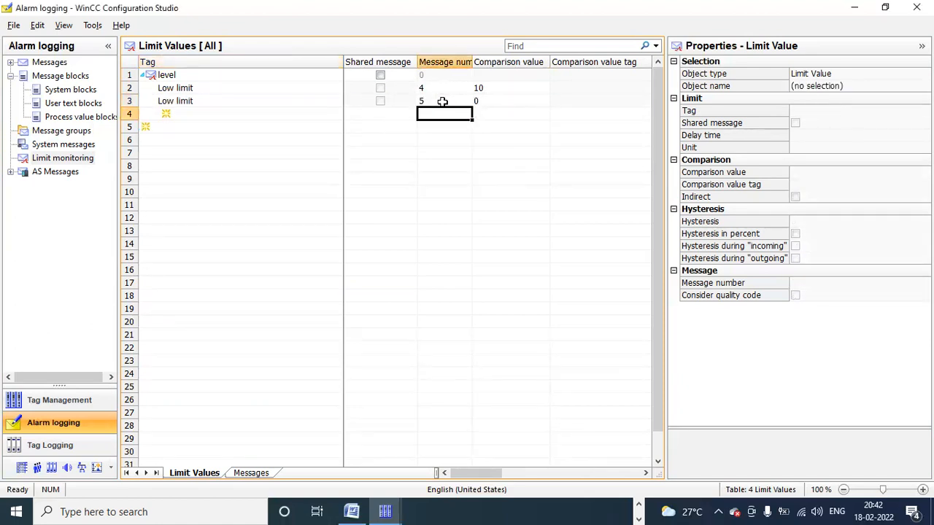
click(490, 100)
text(20)
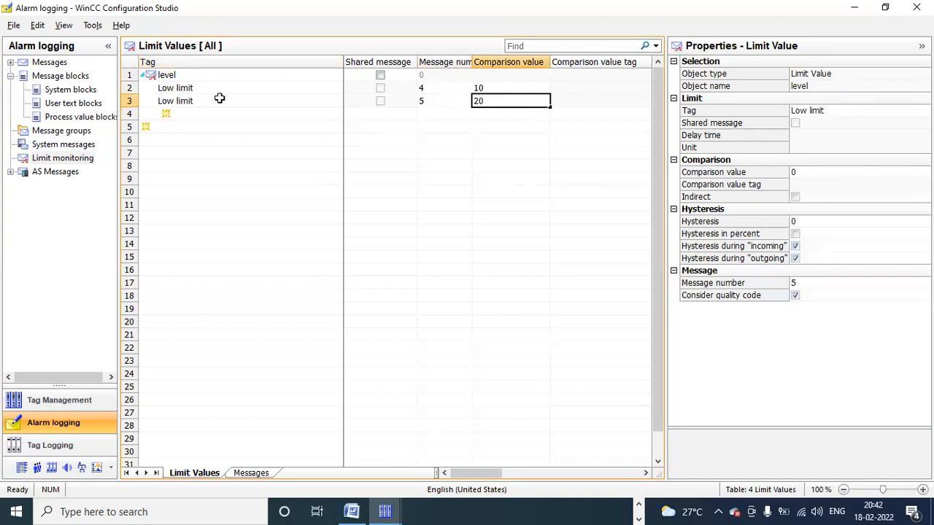
click(189, 112)
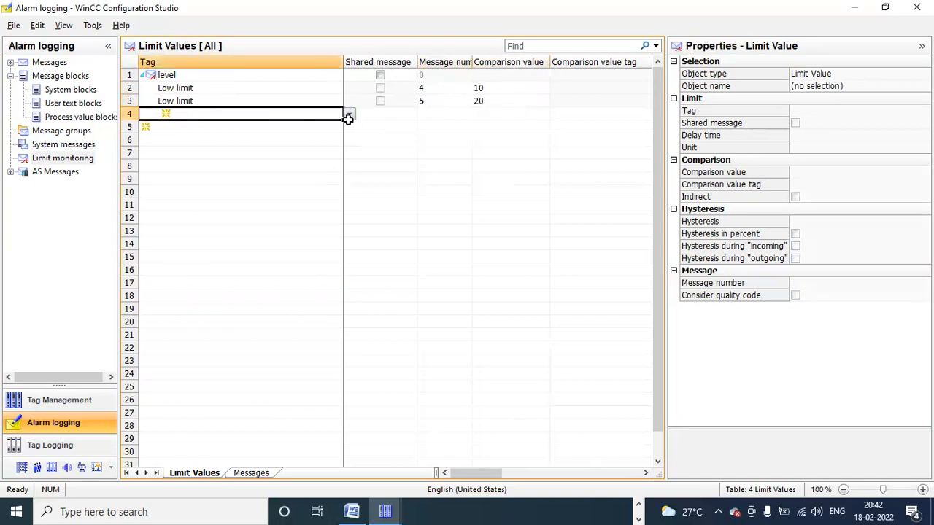
Step: Make row 4 a High limit with comparison value 80 and message number 6
click(351, 117)
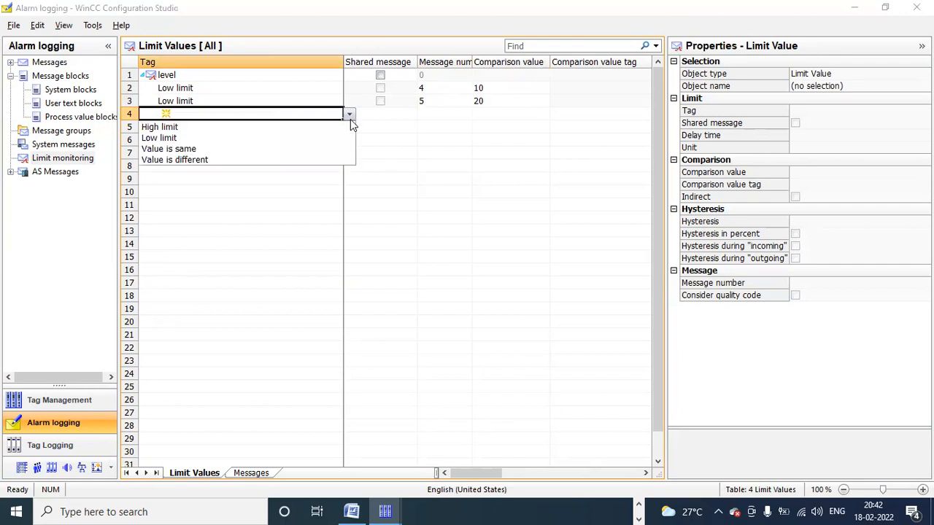
click(260, 138)
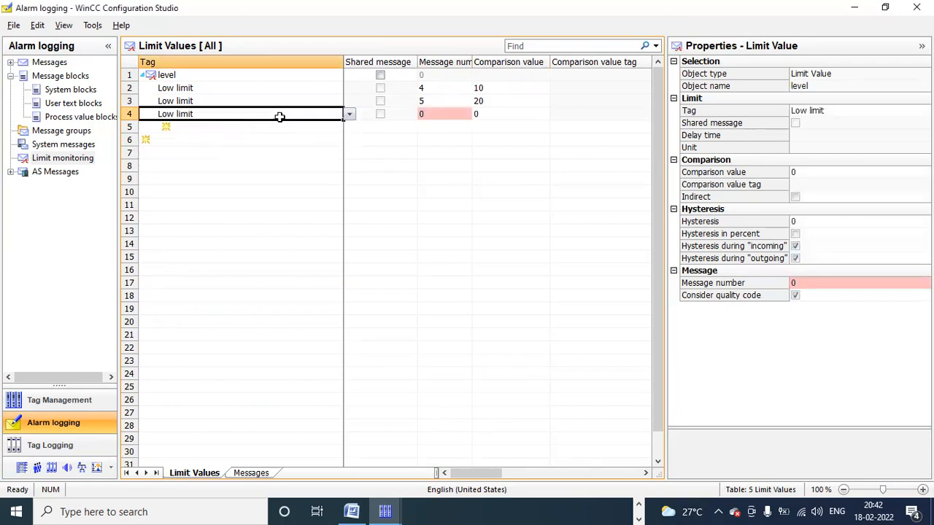
click(349, 116)
click(310, 128)
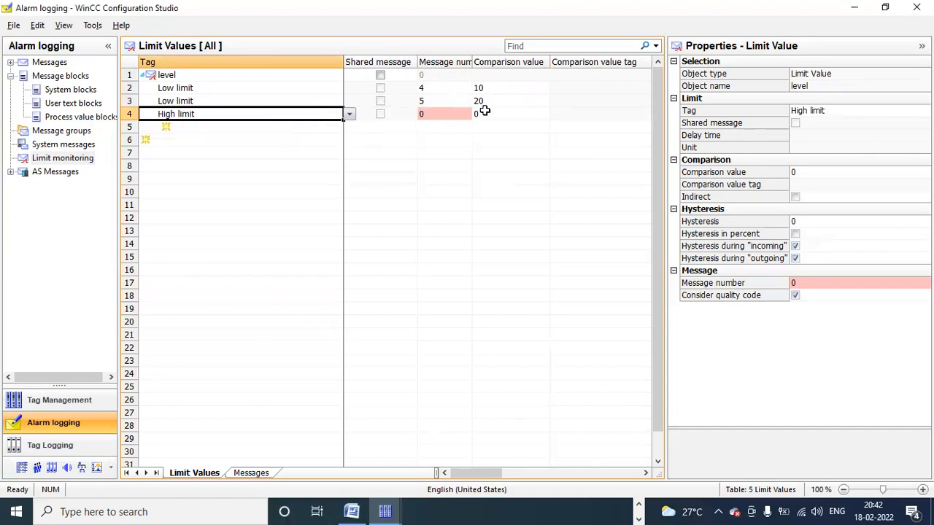
click(483, 114)
text(3)
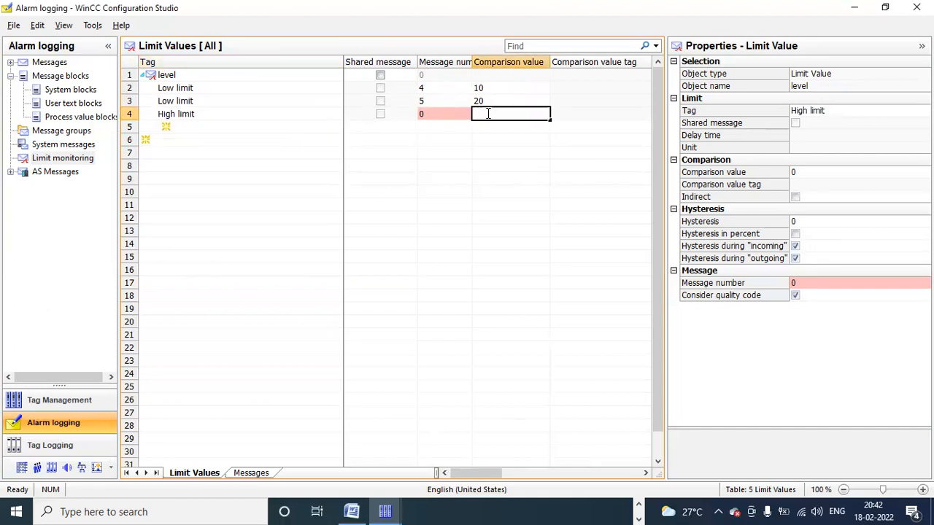
key(Return)
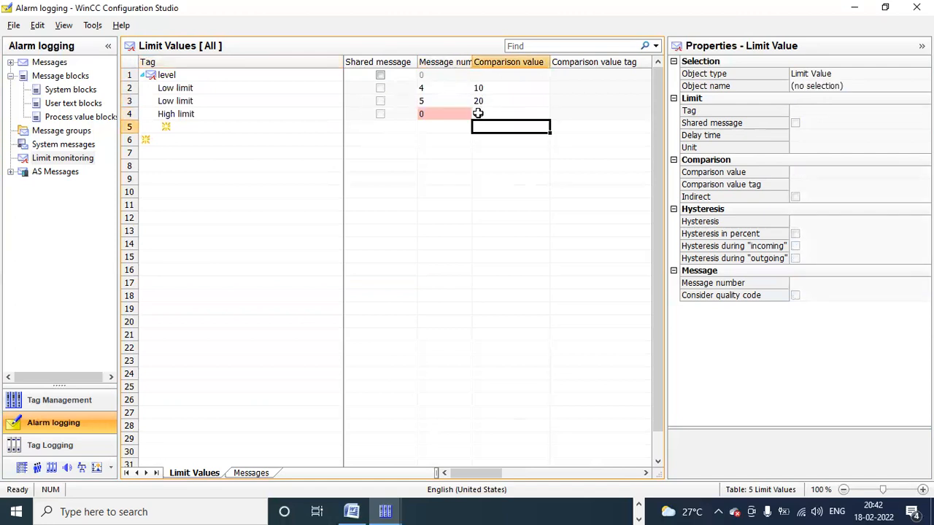
double_click(450, 113)
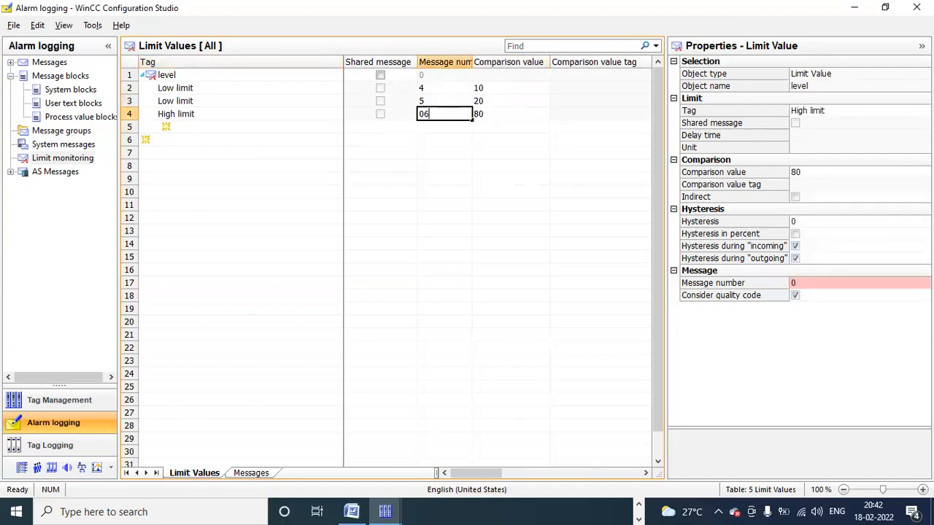
key(Return)
Step: Add row 5 as a High limit with message number 7 and comparison value 90
click(210, 126)
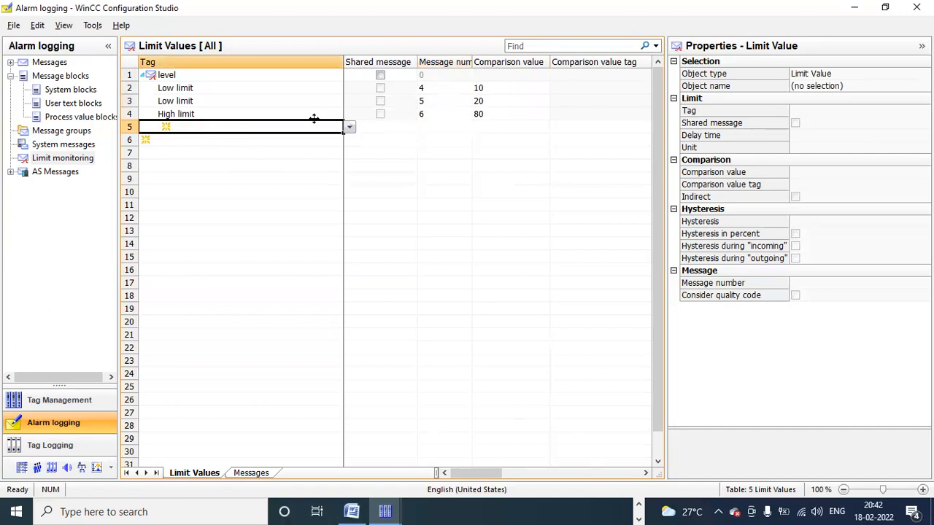
click(350, 127)
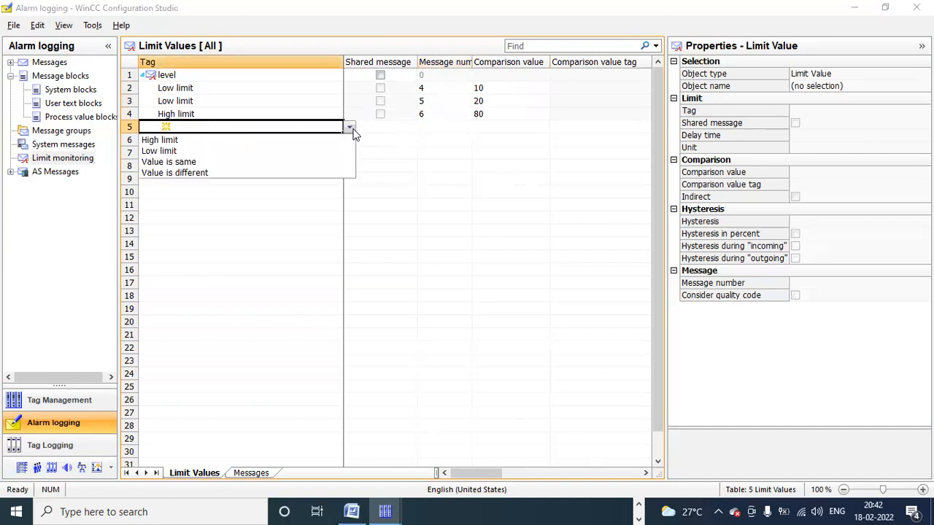
click(305, 140)
double_click(440, 126)
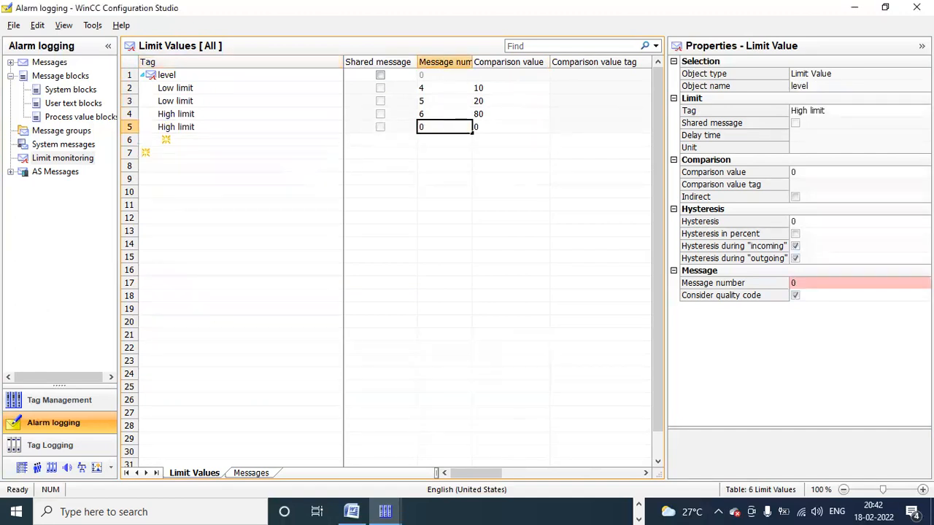
click(503, 128)
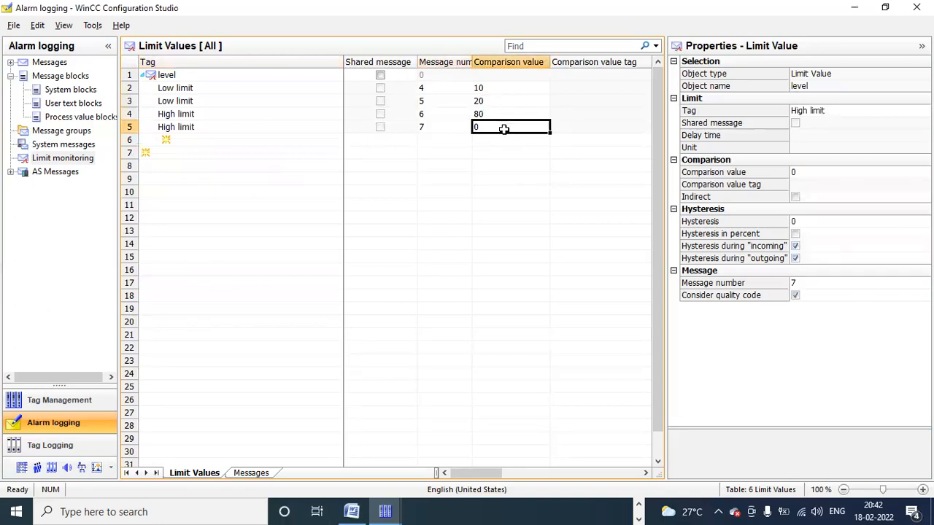
text(90)
key(Return)
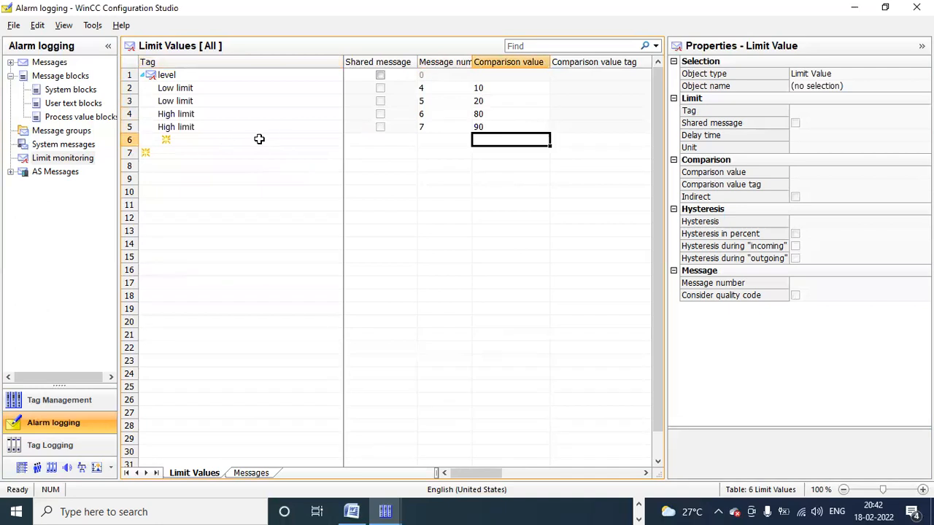
click(220, 89)
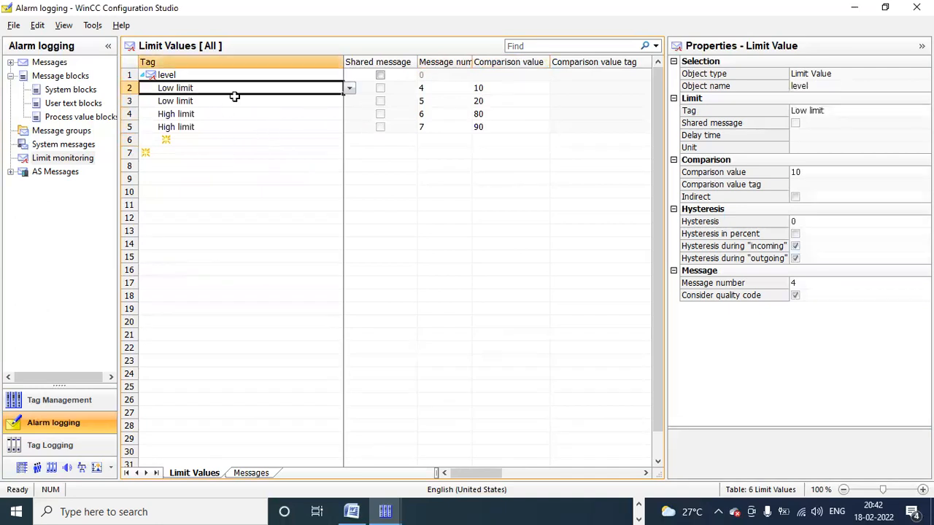
click(233, 101)
click(234, 113)
drag(233, 126, 199, 73)
click(200, 73)
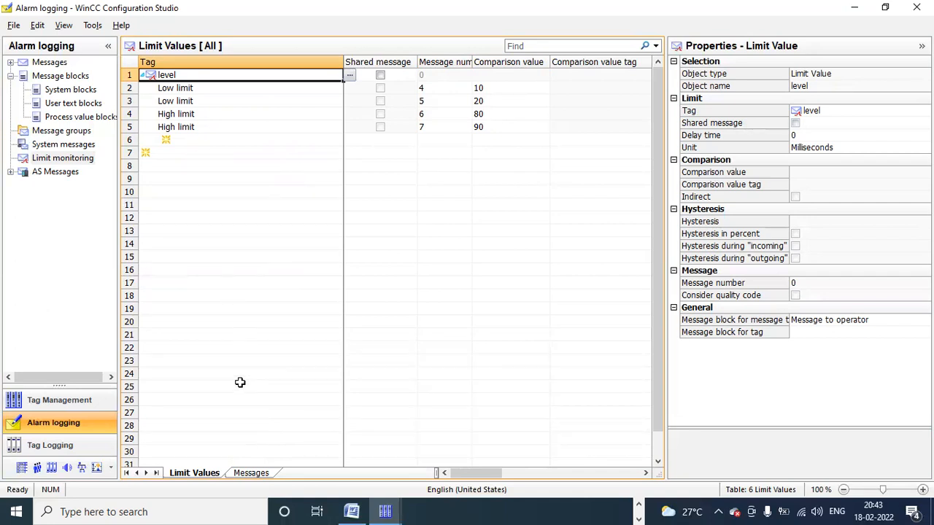
click(252, 473)
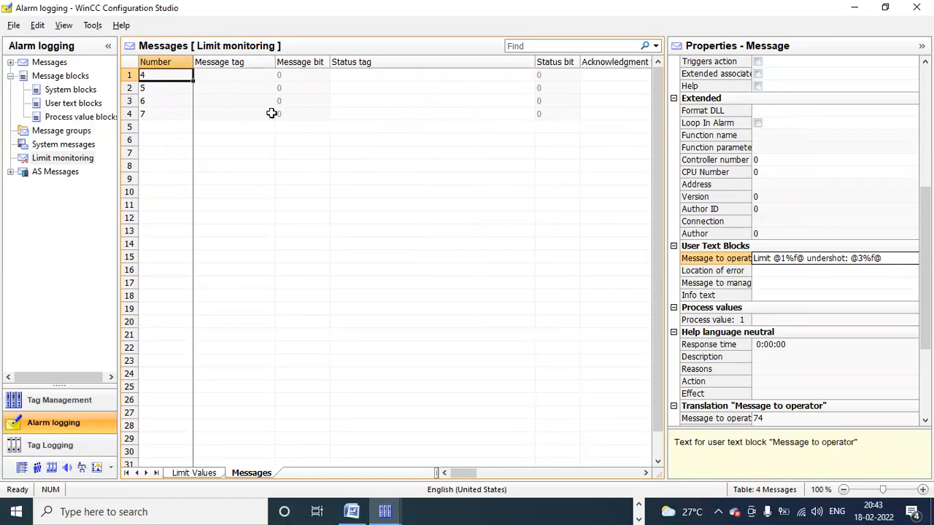
click(764, 270)
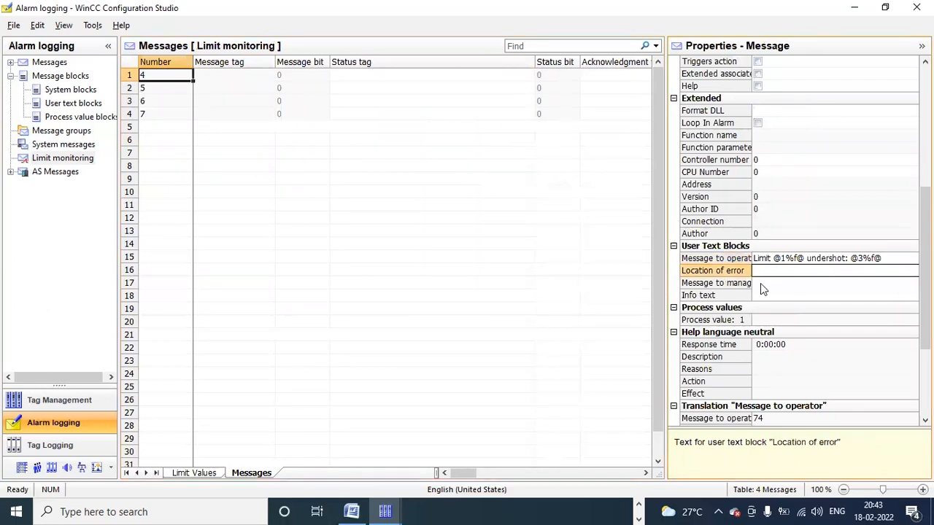
click(760, 283)
click(758, 295)
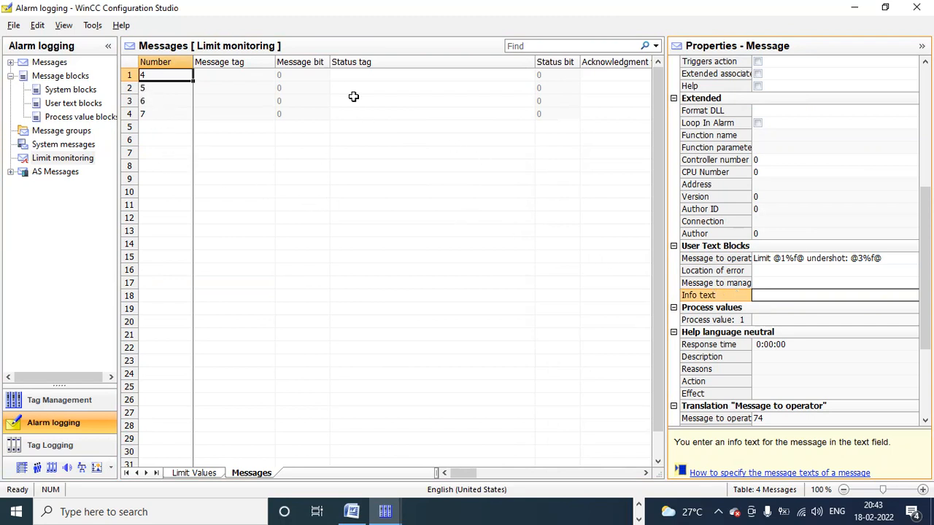
click(206, 474)
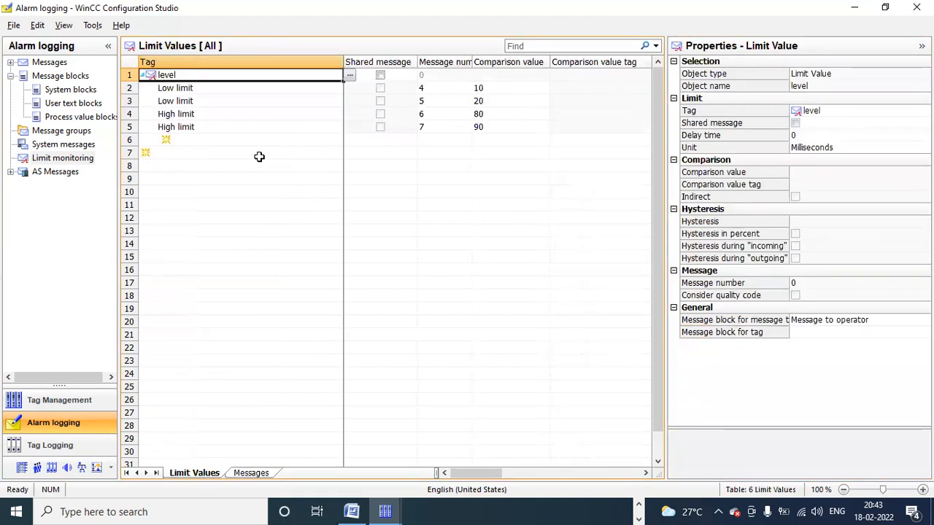
Step: Check the Limit monitoring and Message blocks settings, then minimize Configuration Studio to reveal WinCC Explorer
click(12, 26)
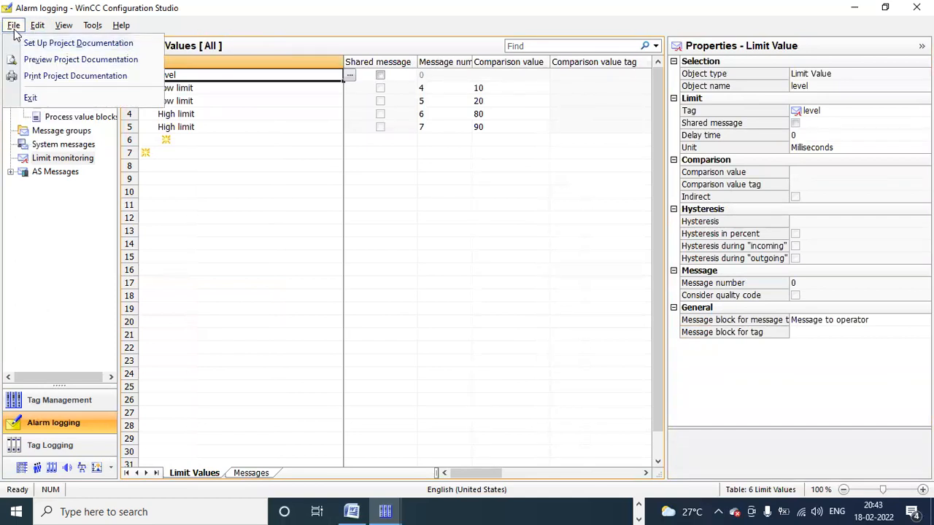
click(62, 158)
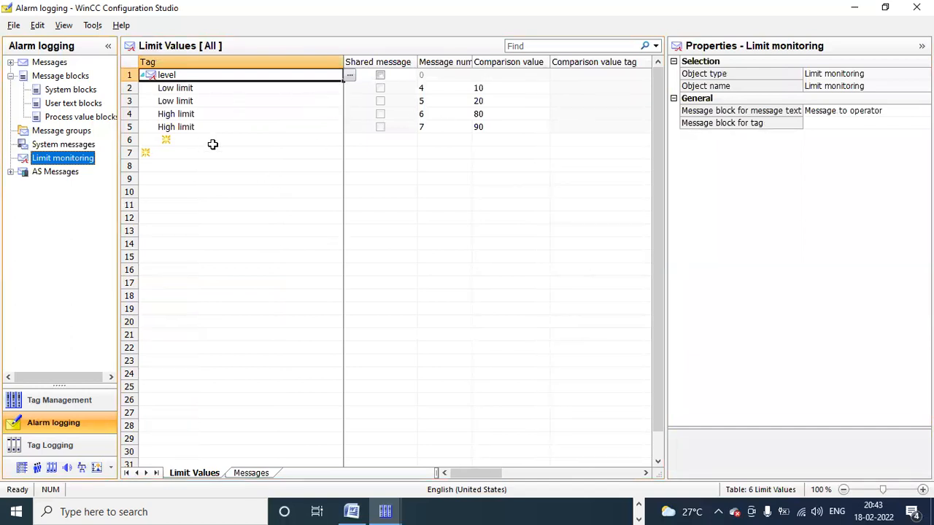
click(59, 76)
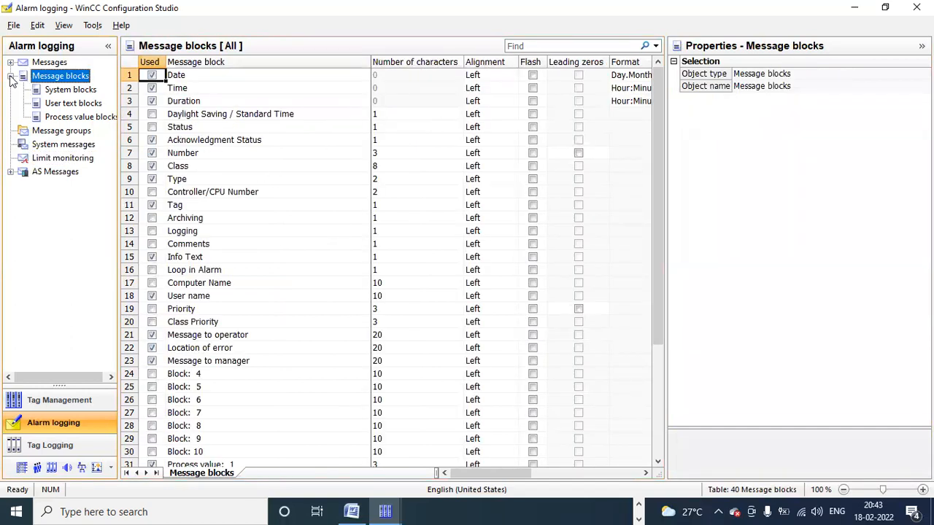
click(11, 76)
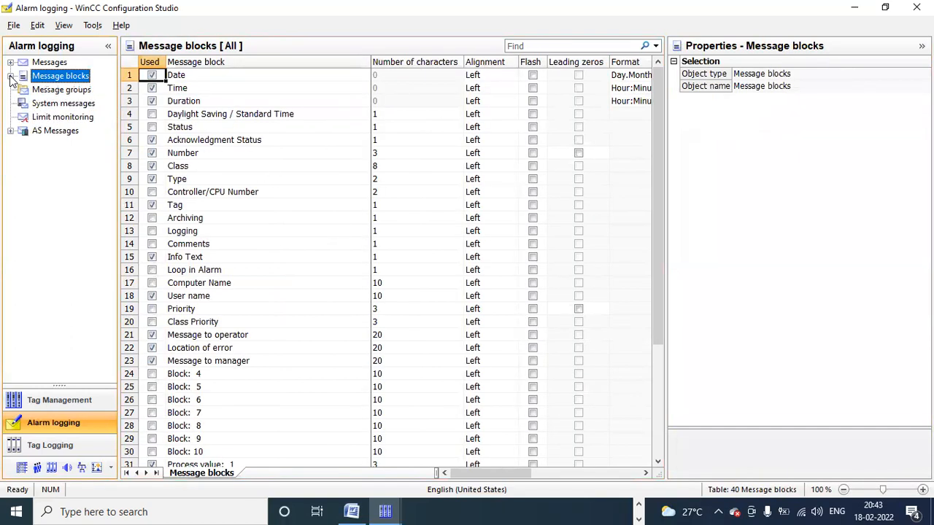
click(857, 9)
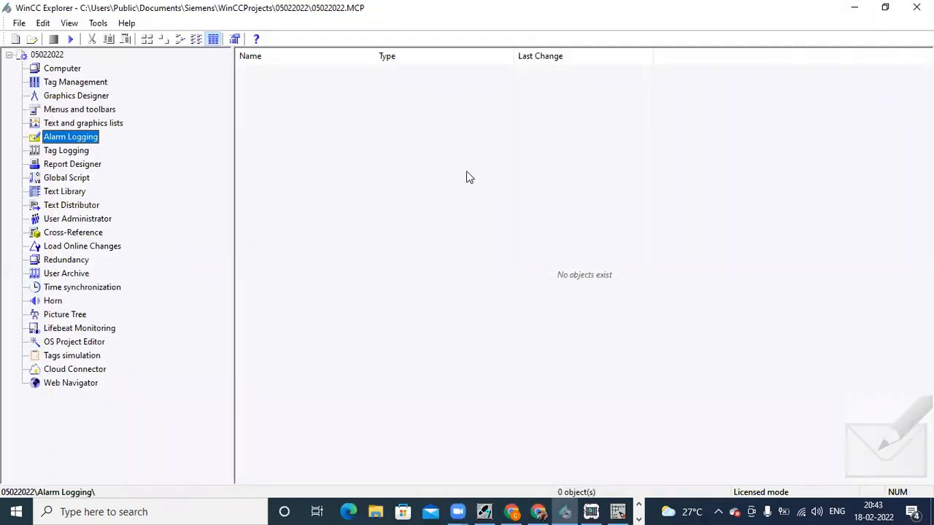
Step: Create a new Graphics Designer process picture and rename it to alarm.Pdl
click(97, 97)
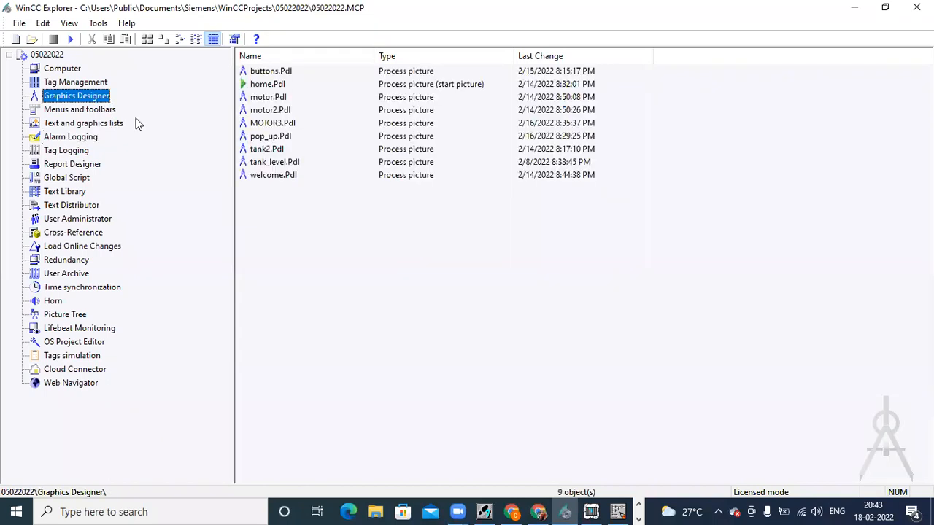
right_click(266, 202)
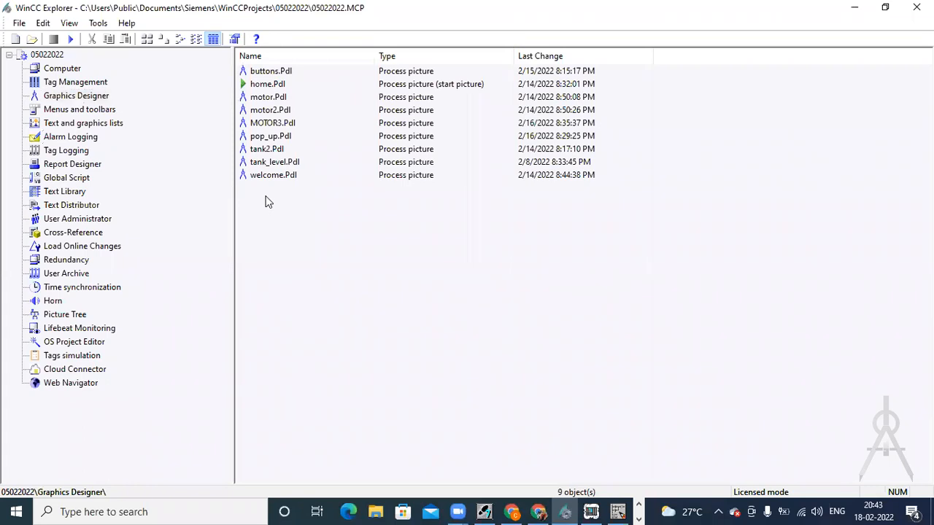
click(297, 220)
click(267, 190)
right_click(268, 190)
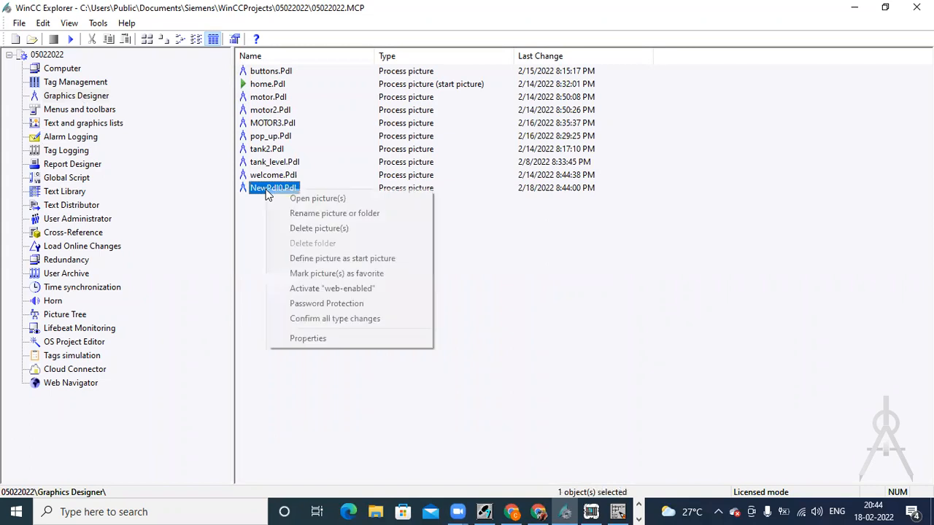
click(296, 213)
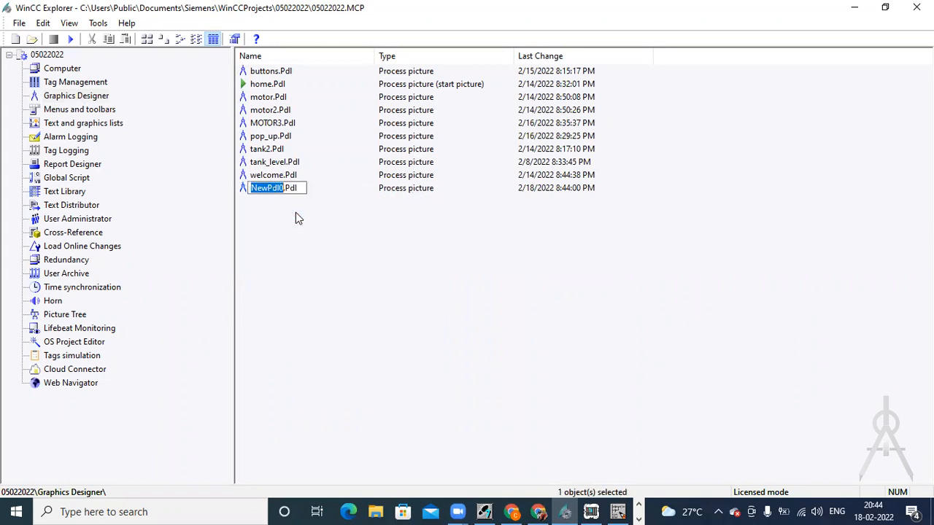
text(alarm)
key(Return)
Step: Open alarm.Pdl in Graphics Designer
click(269, 189)
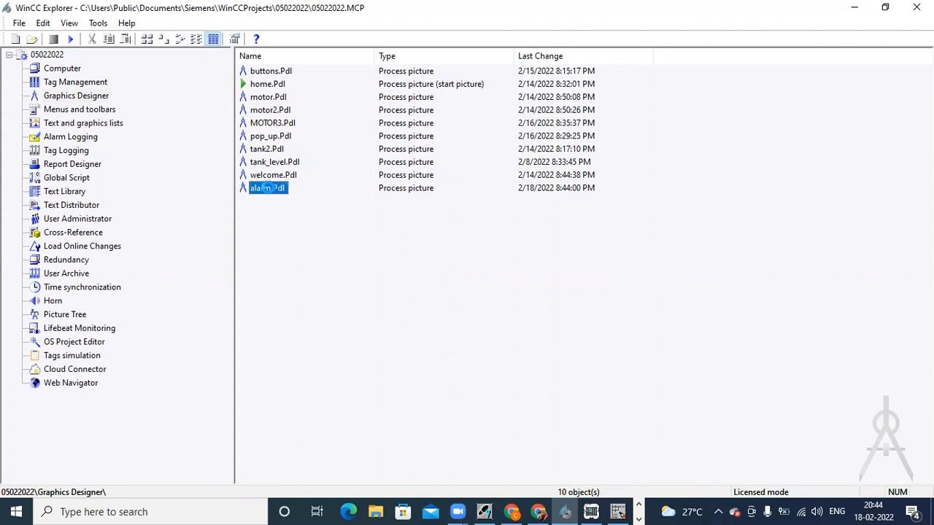
double_click(268, 188)
double_click(265, 189)
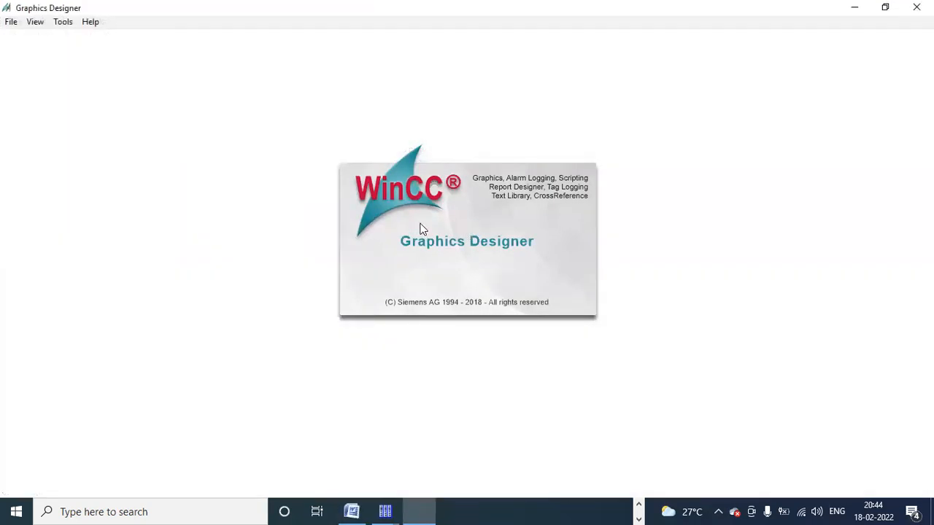
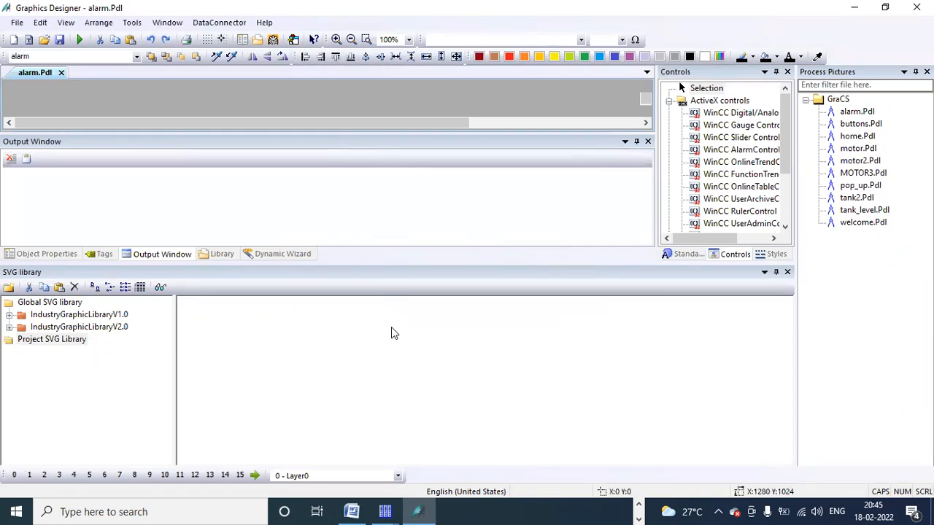
Step: Set the alarm picture's geometry to Picture Width 1366 and Picture Height 668
drag(345, 144, 363, 228)
drag(368, 328, 396, 365)
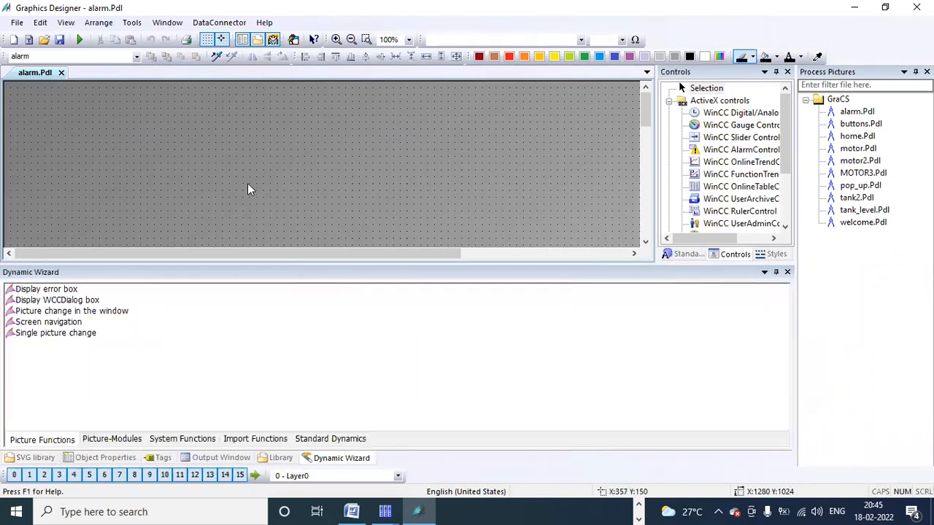
click(95, 457)
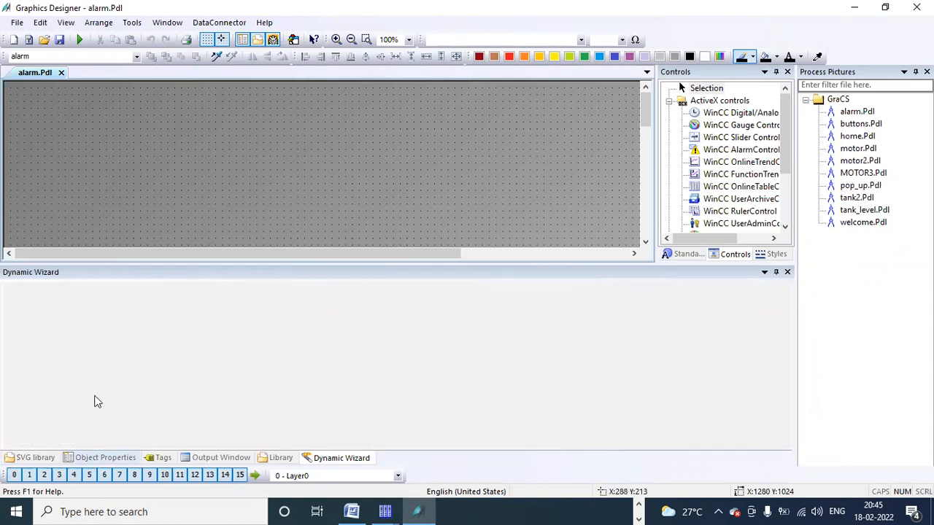
click(44, 321)
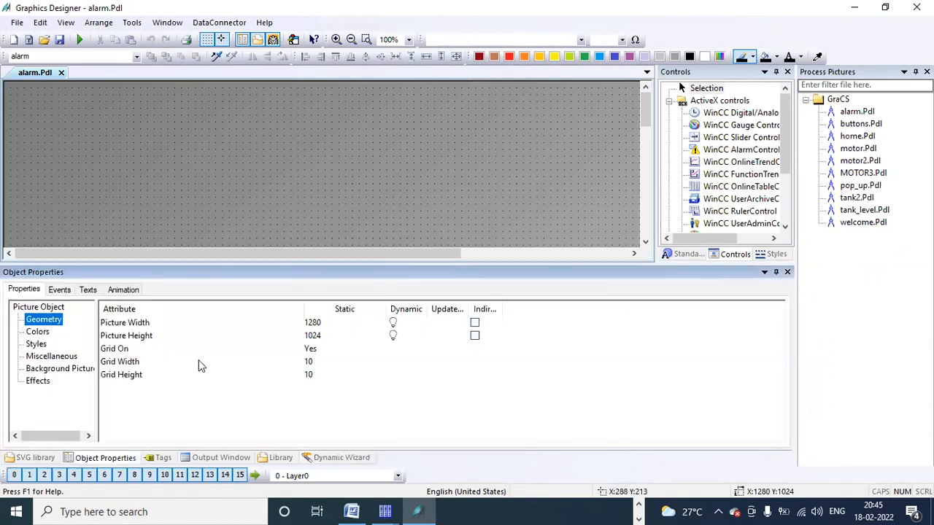
double_click(321, 322)
text(1366)
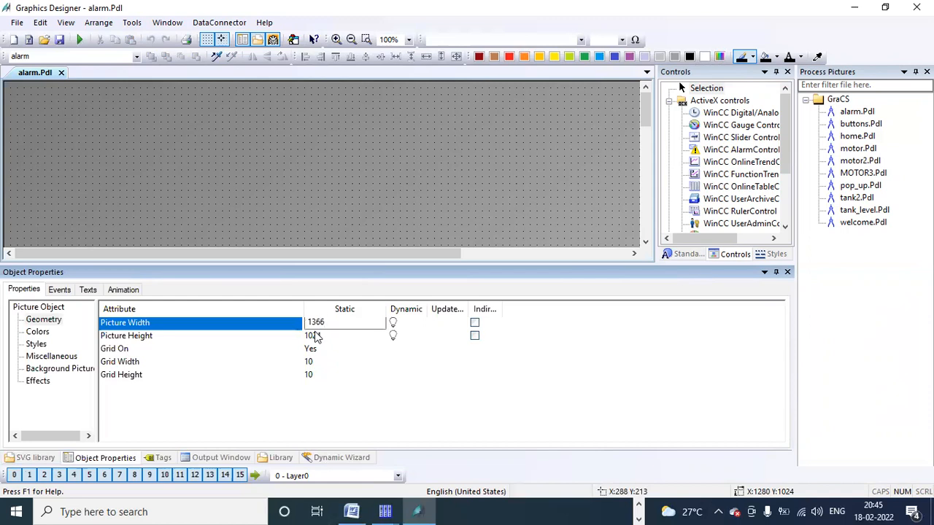
double_click(316, 336)
text(668)
key(Return)
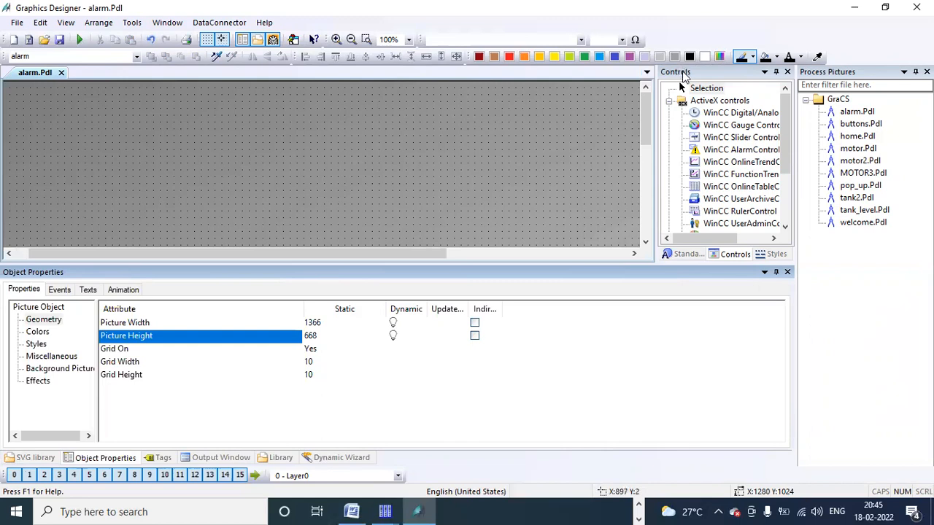
Step: Dock the Controls panel on the right and widen it to list the ActiveX controls
drag(683, 77, 865, 269)
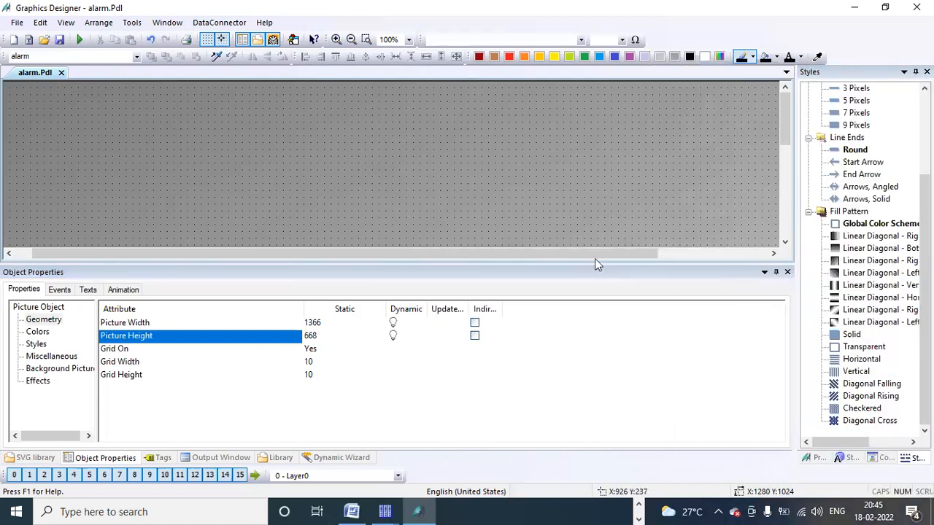
drag(597, 263, 597, 346)
click(475, 151)
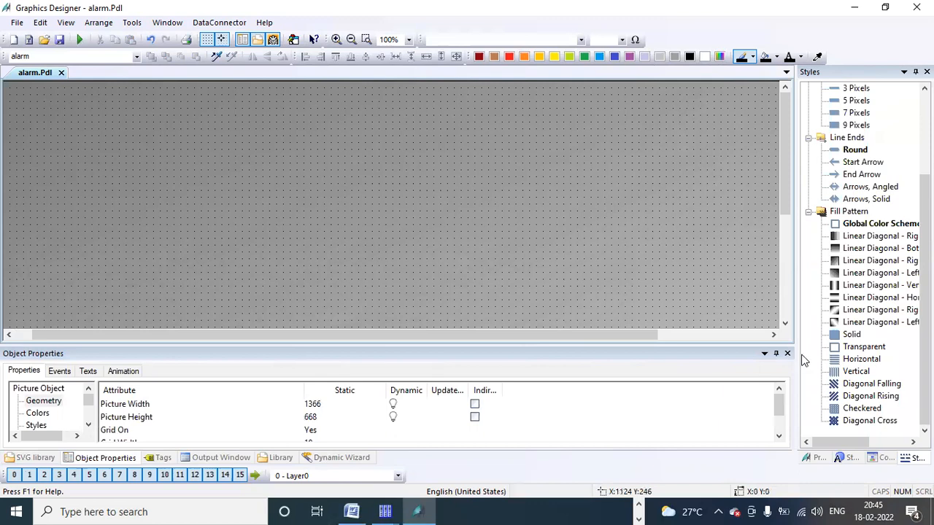
click(883, 458)
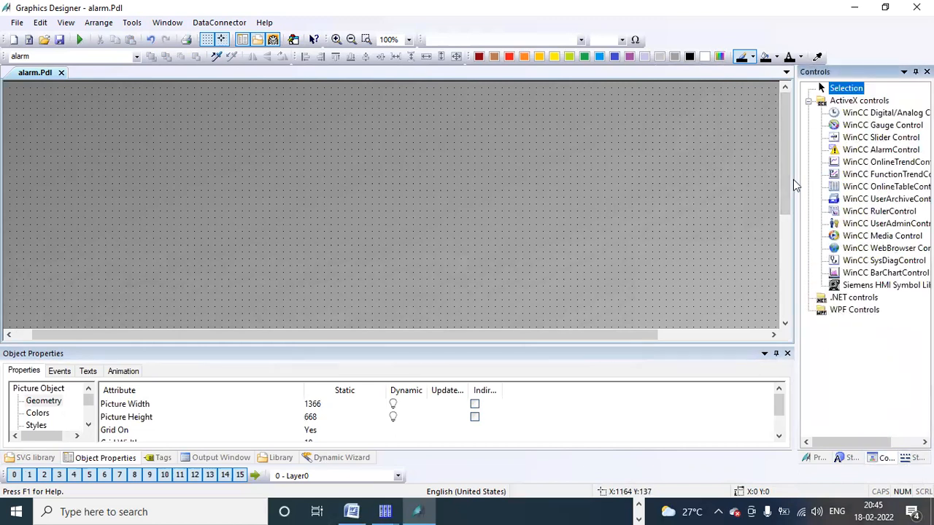
drag(794, 180, 776, 181)
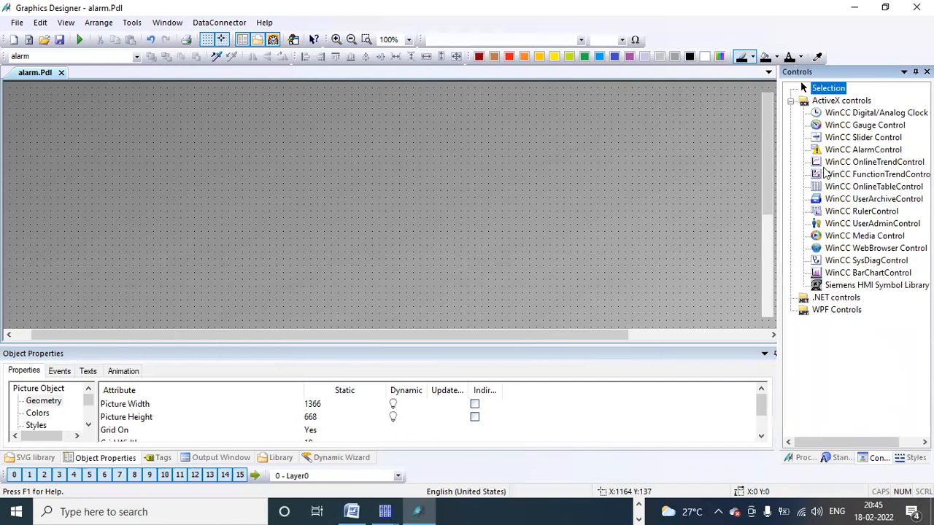
Step: Draw a WinCC AlarmControl across the alarm picture
click(846, 151)
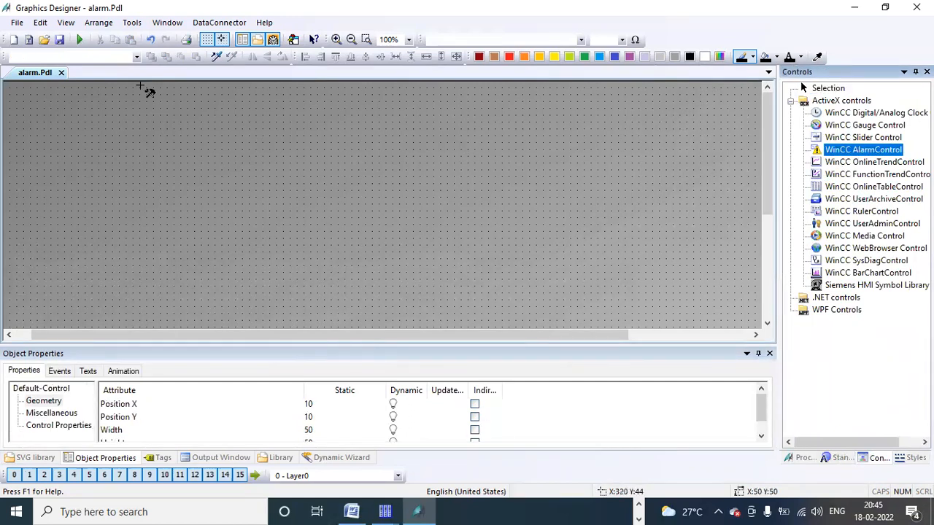
mouse_move(92, 94)
mouse_down()
mouse_move(288, 267)
mouse_move(337, 294)
mouse_up()
mouse_move(457, 323)
mouse_down()
mouse_move(548, 260)
mouse_move(675, 321)
mouse_up()
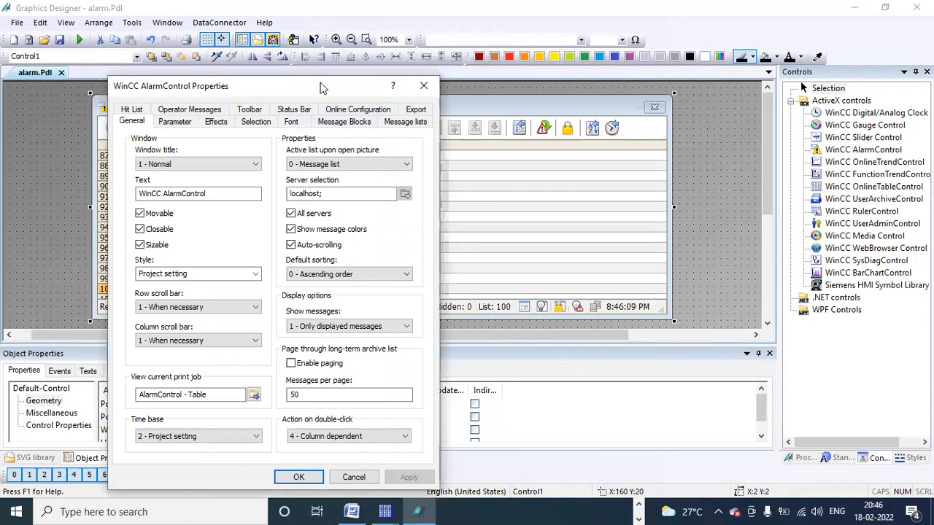
drag(321, 88, 450, 76)
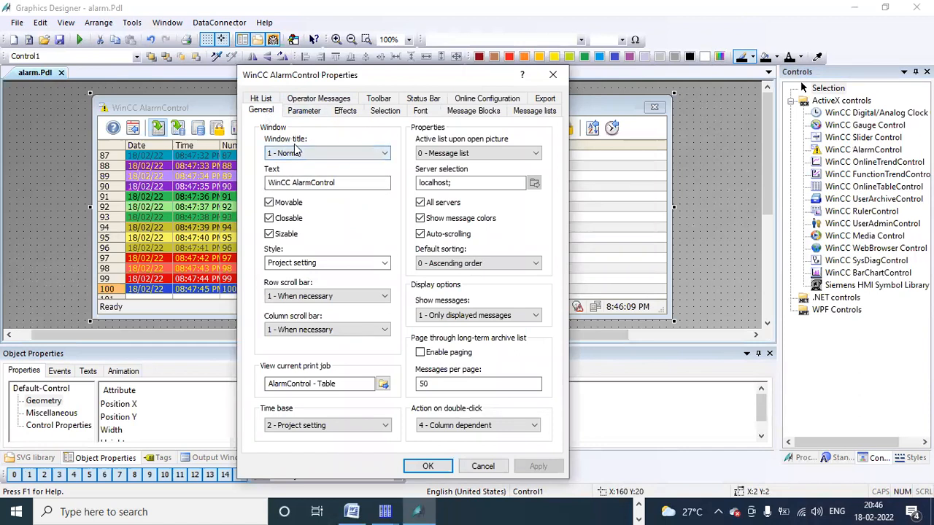
Step: Set the control's window title to 2 - Narrow and make it neither movable nor closable
click(387, 155)
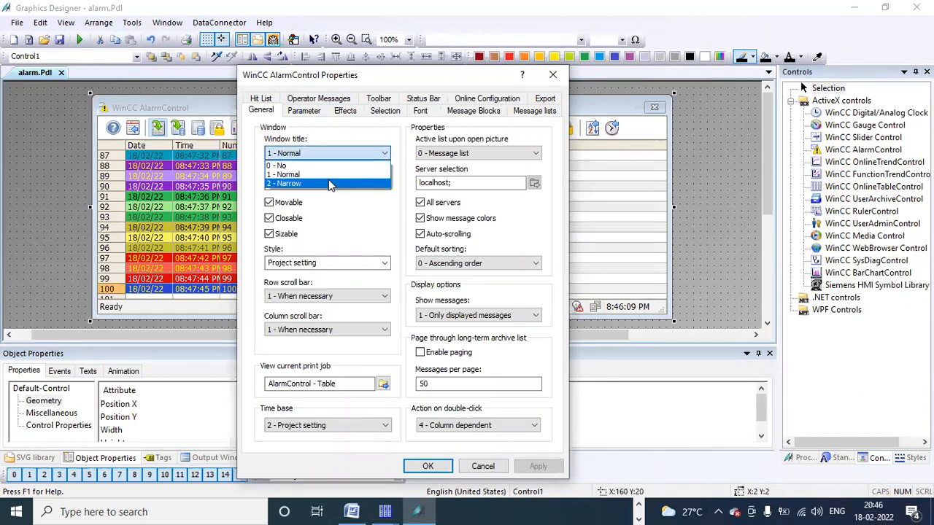
click(345, 186)
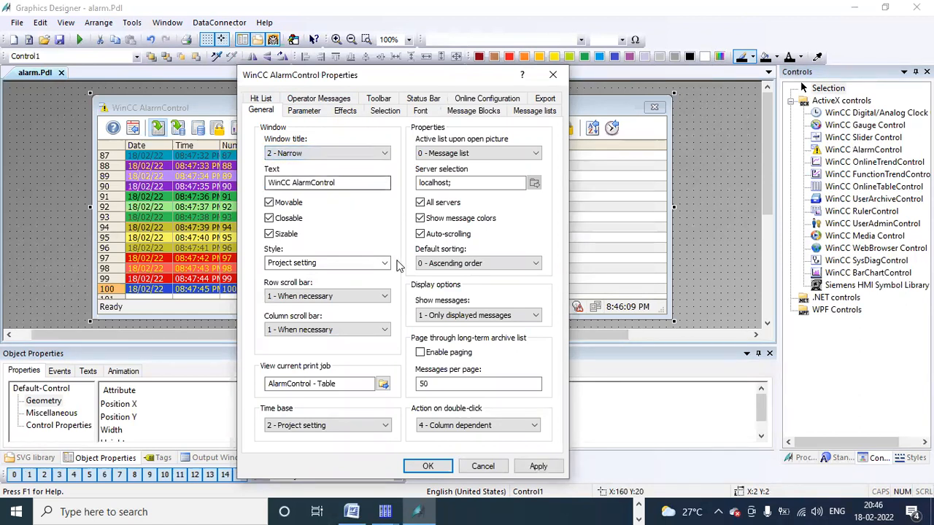
click(534, 467)
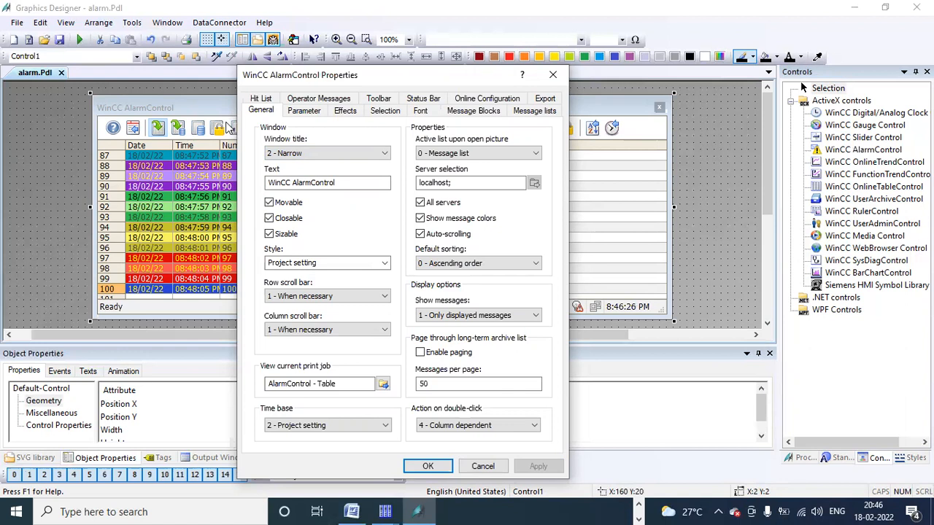
click(269, 204)
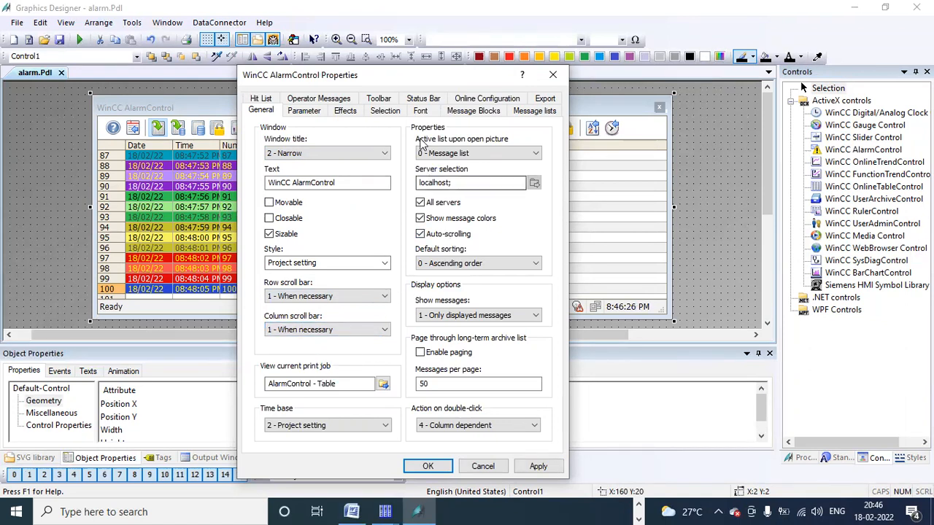
click(472, 115)
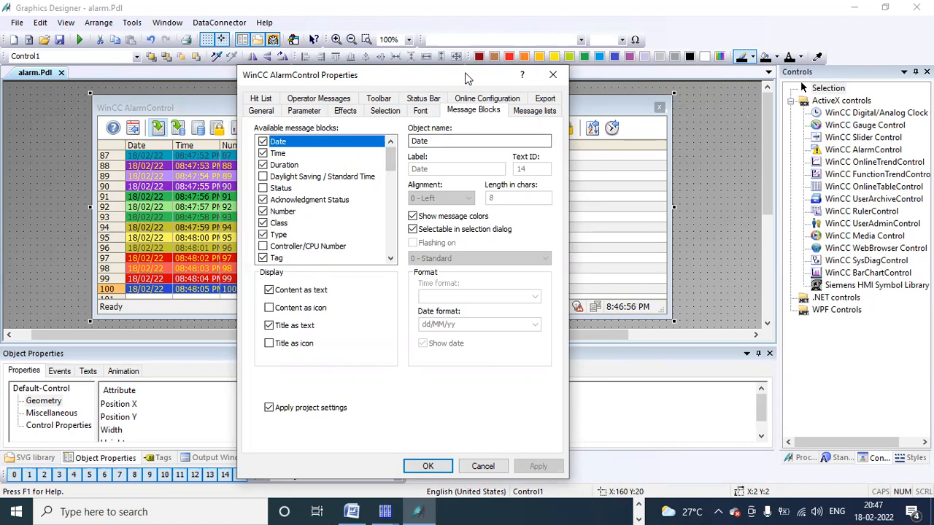
Step: Add all available message blocks as alarm list columns and move Class toward the end
drag(467, 78, 618, 110)
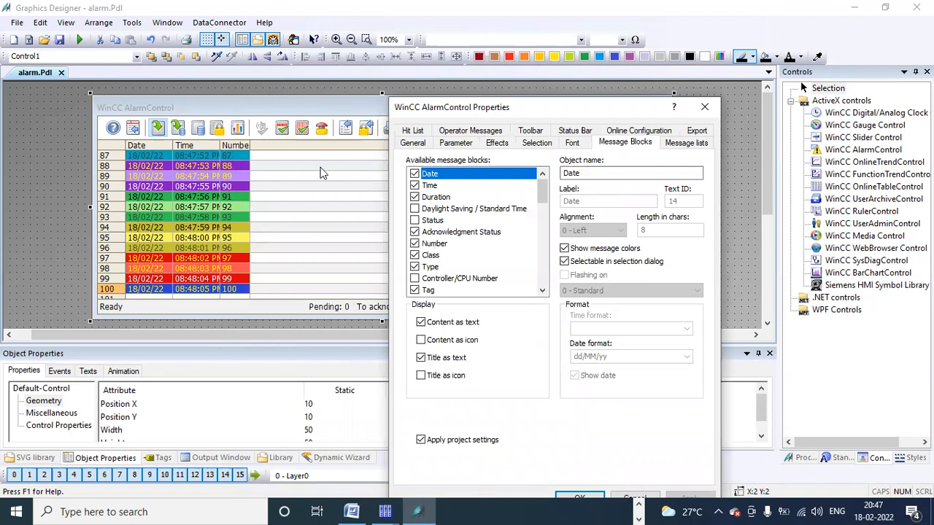
click(683, 145)
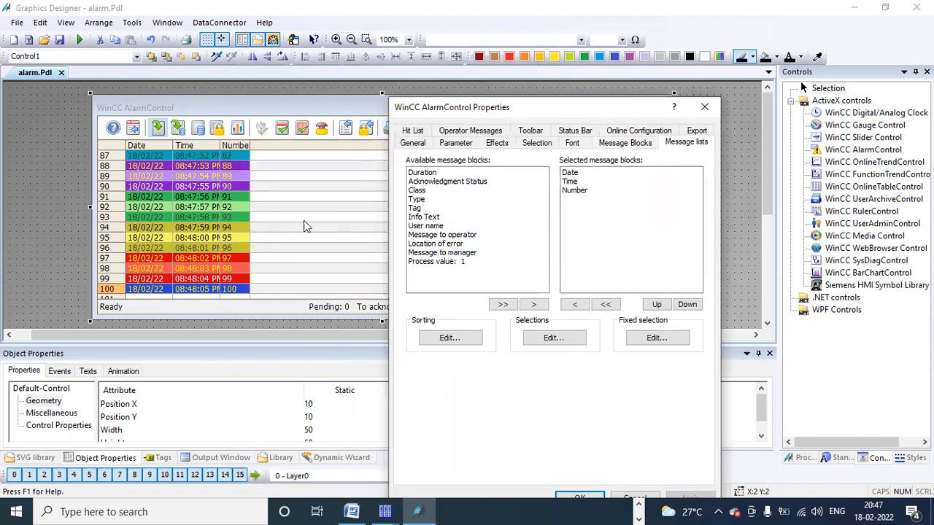
click(503, 304)
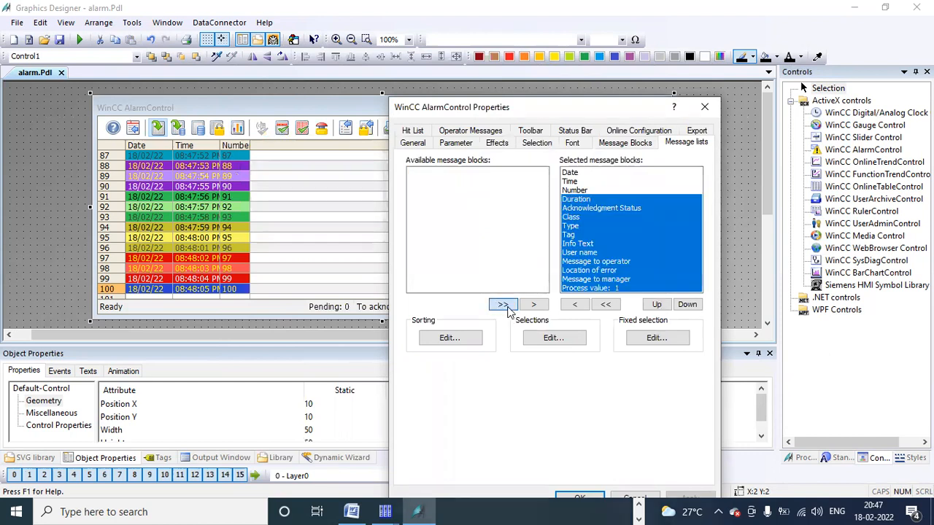
click(631, 217)
click(628, 208)
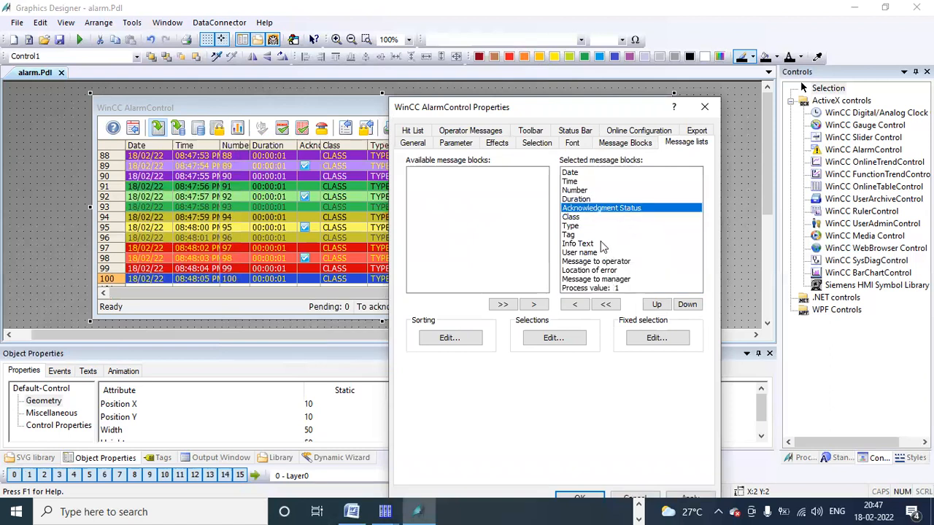
click(572, 217)
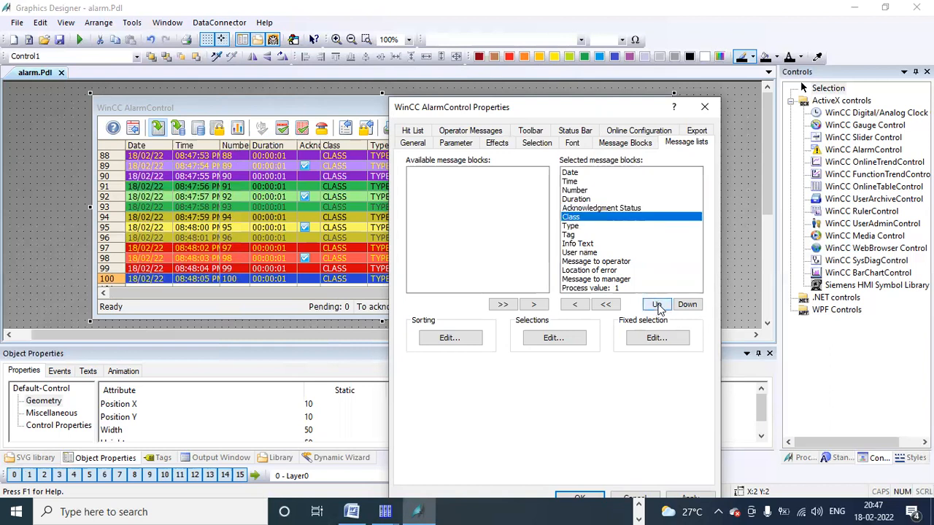
click(656, 304)
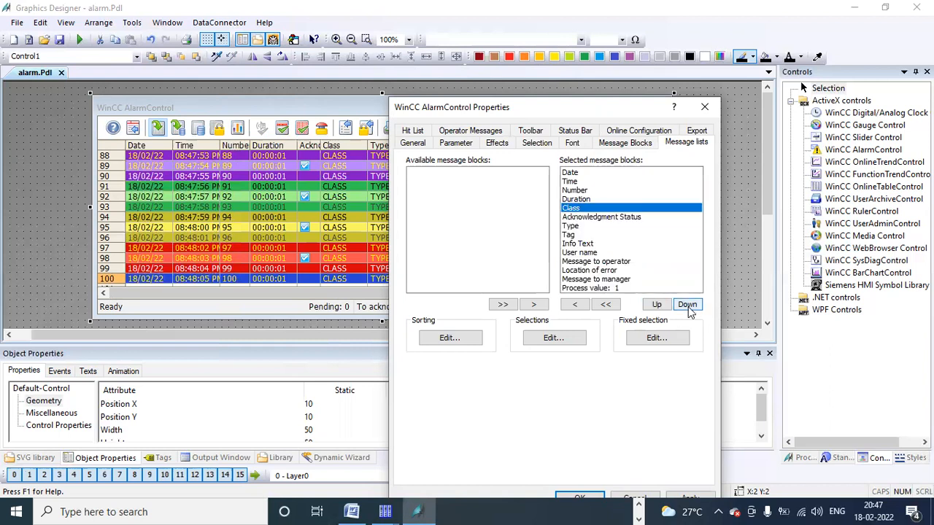
click(687, 305)
click(687, 305)
click(687, 304)
click(687, 305)
click(687, 305)
click(687, 305)
click(687, 305)
click(687, 305)
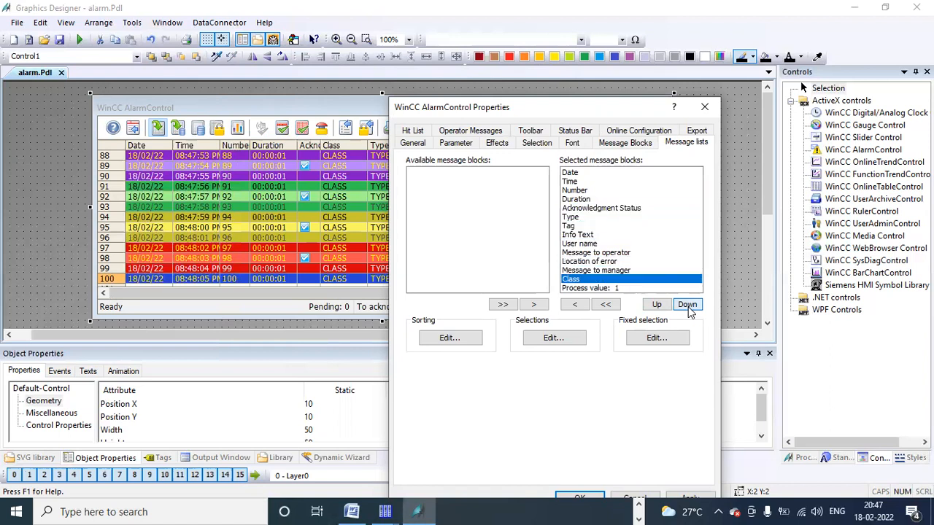
click(687, 305)
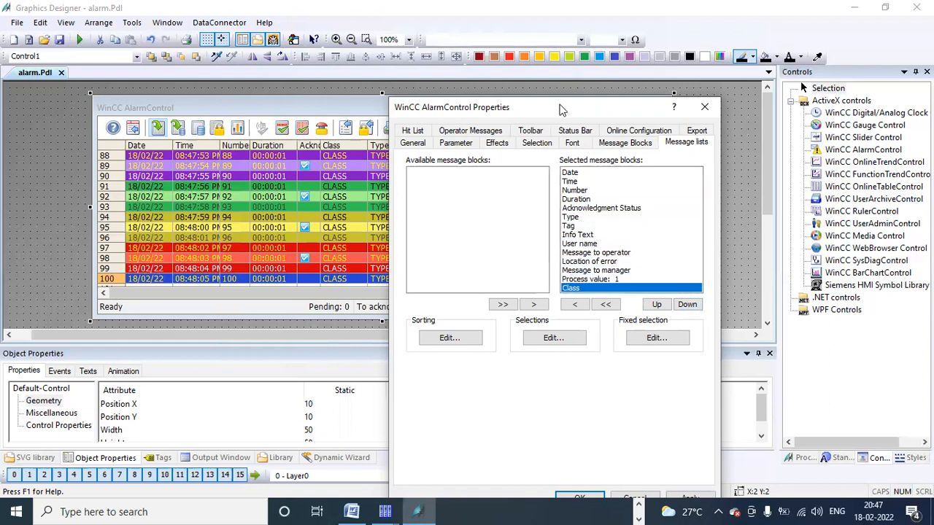
Step: Apply the column order, stretch the control's top edge slightly, and save alarm.Pdl
drag(543, 107, 527, 83)
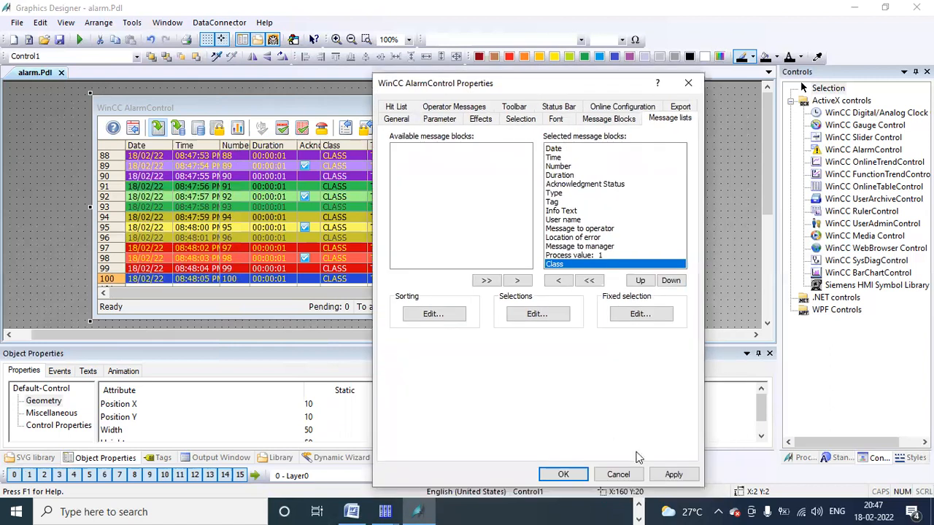
click(673, 474)
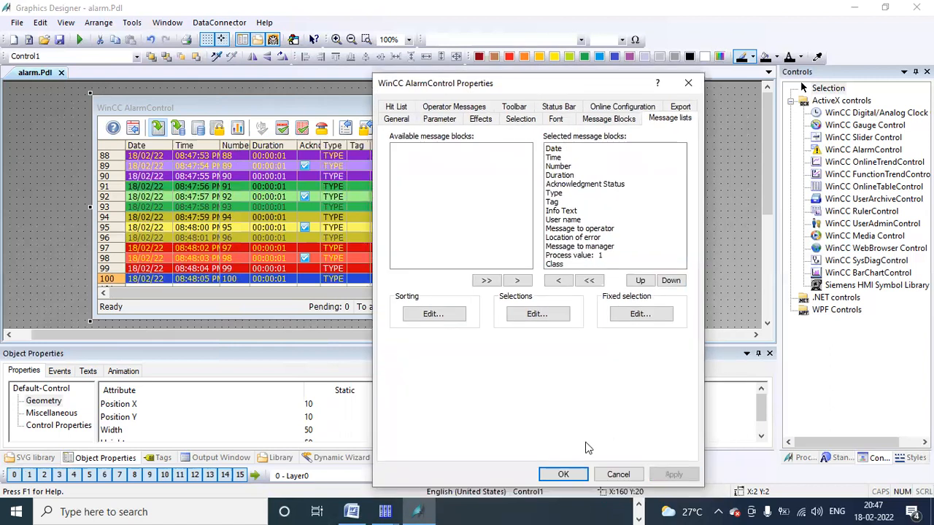
click(563, 475)
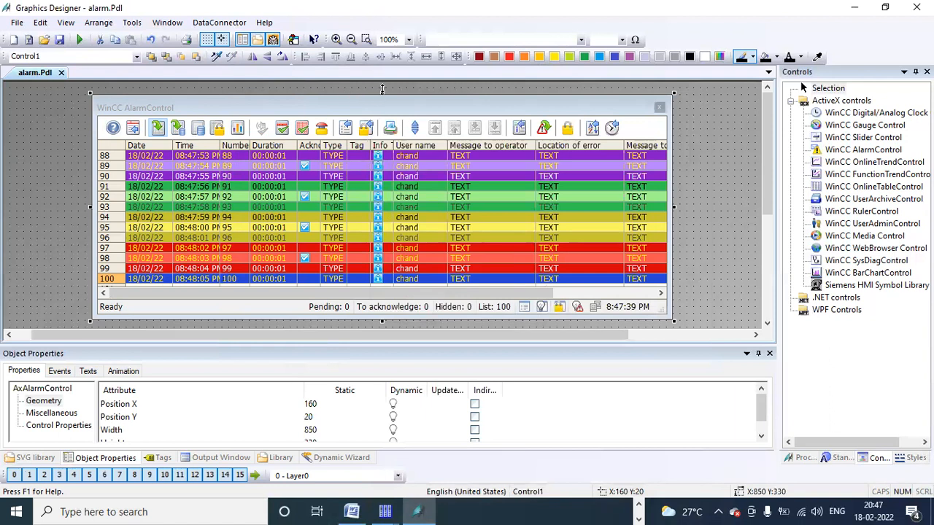
drag(382, 88, 381, 81)
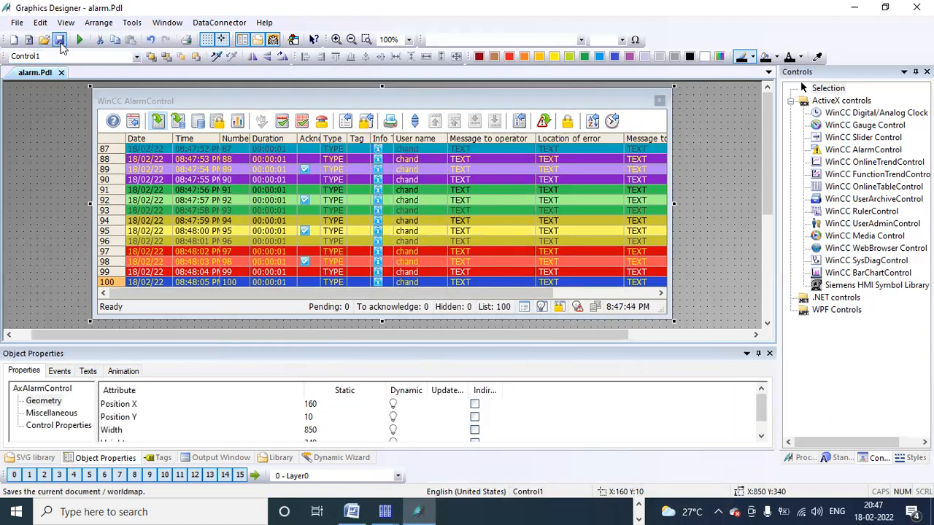
click(60, 41)
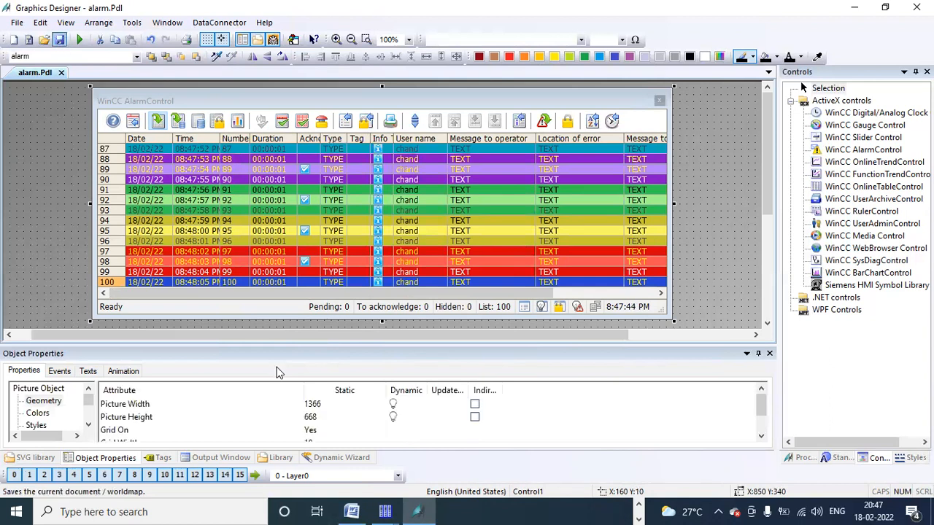
click(638, 504)
Step: Add Alarm Logging Runtime to the server computer's startup list alongside Graphics Runtime
click(567, 511)
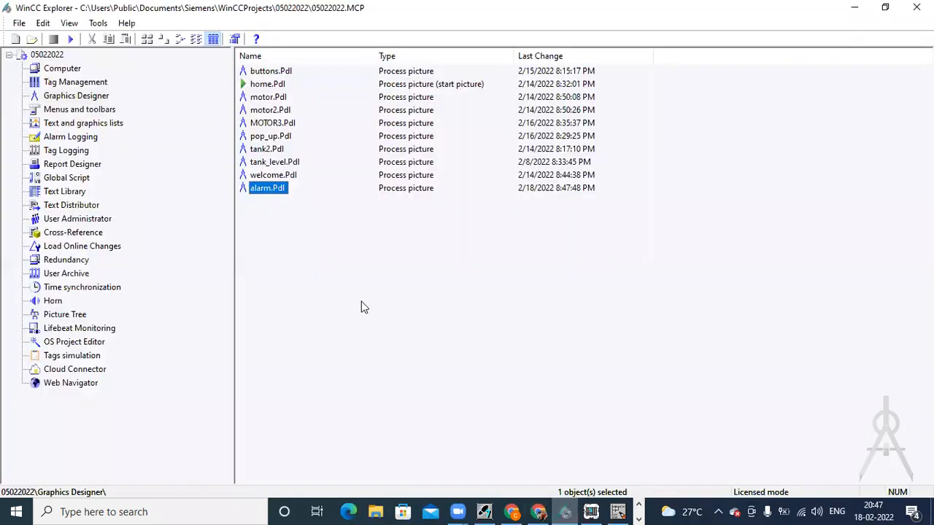
click(60, 71)
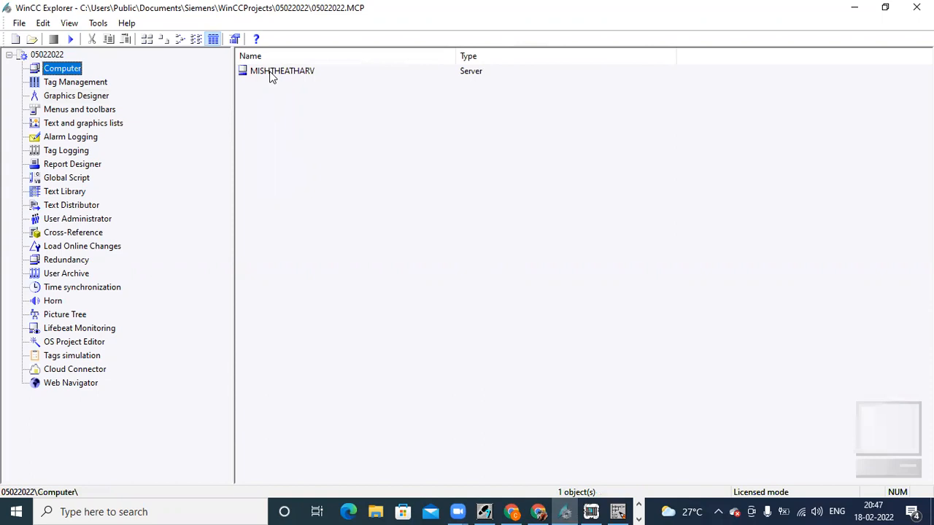
click(270, 73)
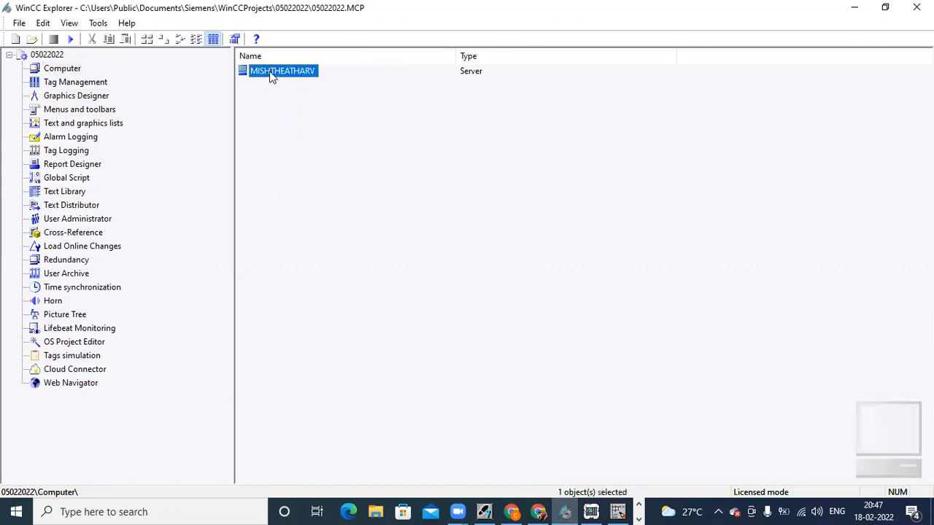
right_click(75, 71)
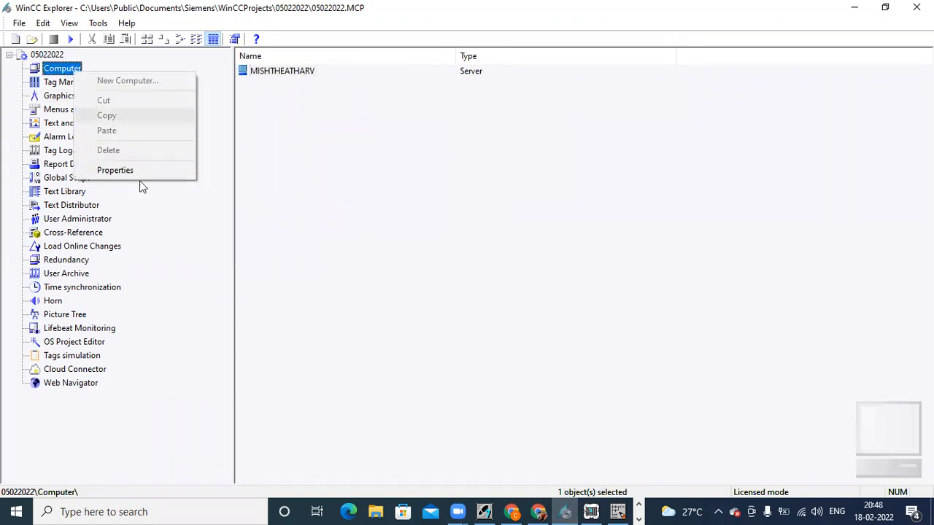
click(159, 170)
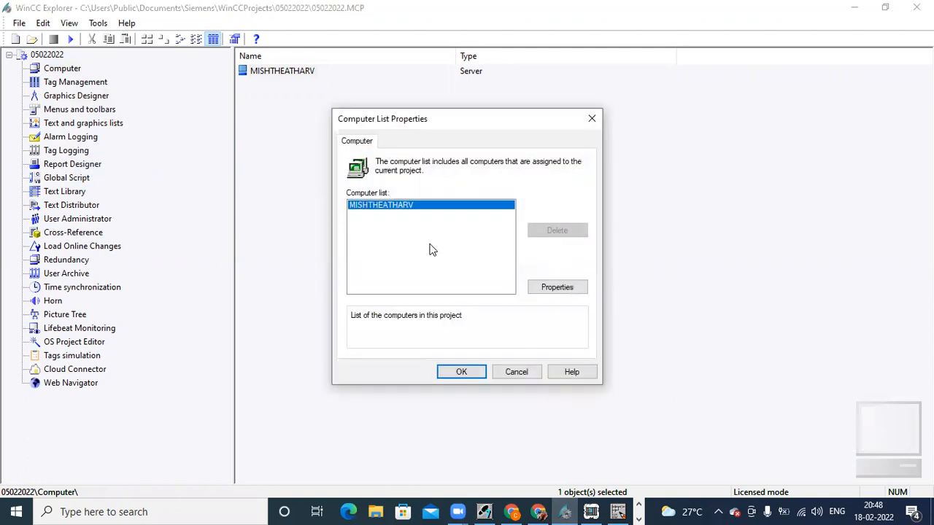
click(572, 288)
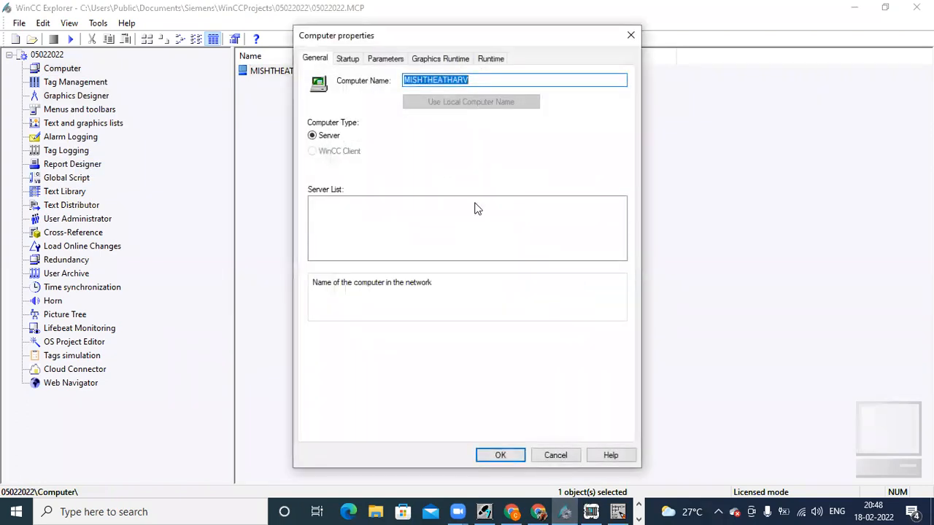
click(350, 59)
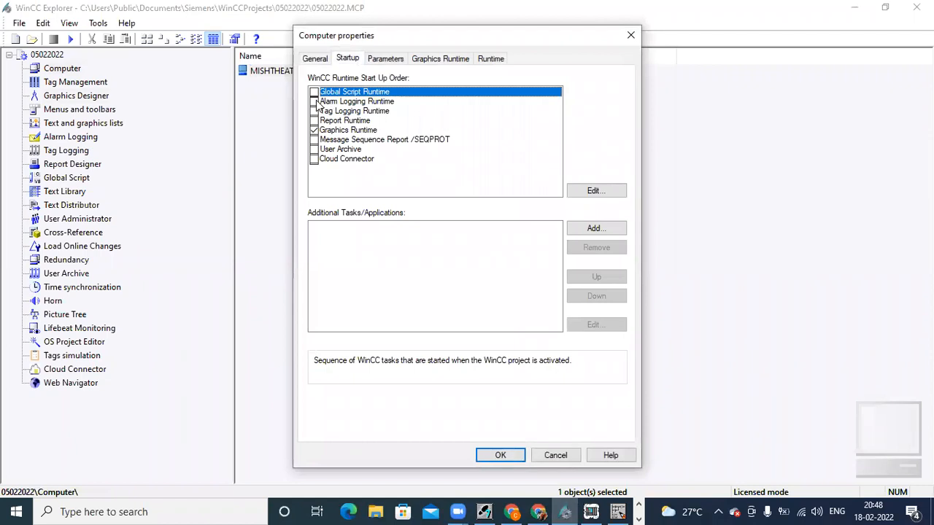
click(315, 101)
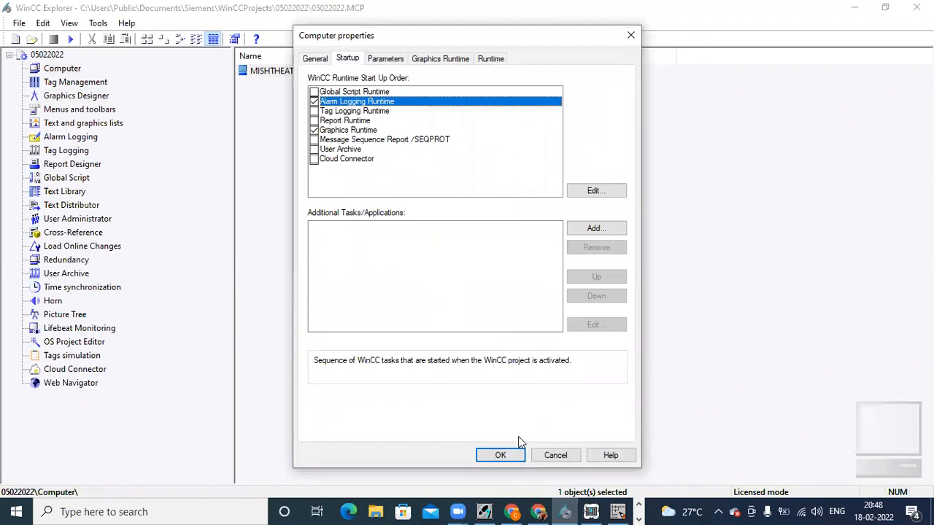
click(501, 456)
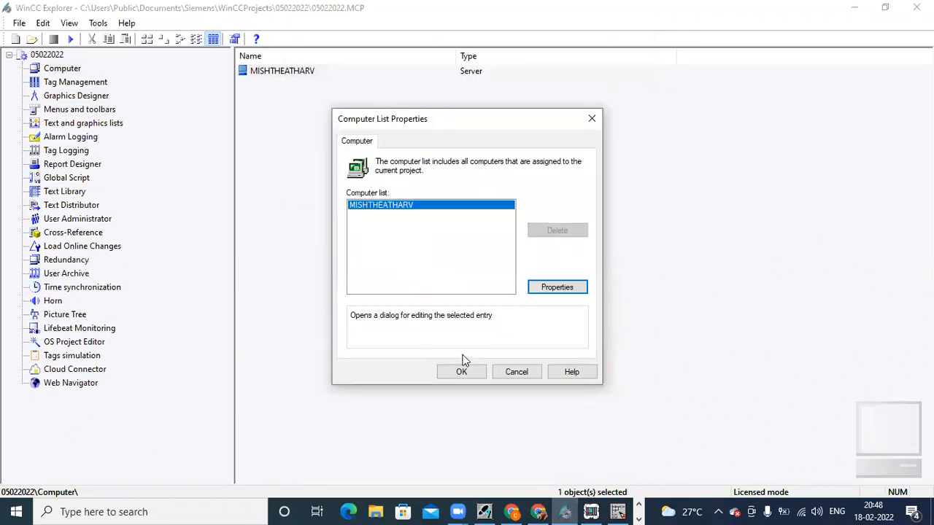
click(462, 372)
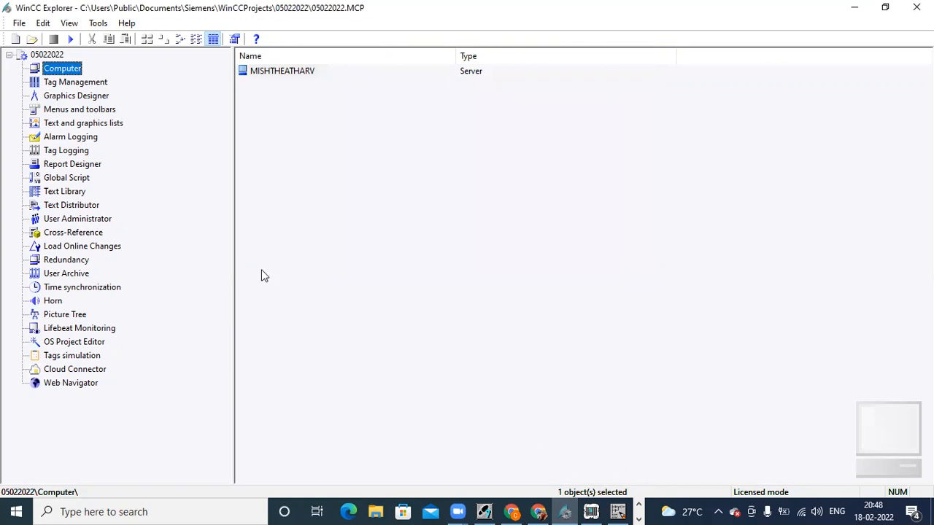
Step: Open buttons.Pdl, duplicate the MOTOR2 button, and place the copy to its right
click(58, 97)
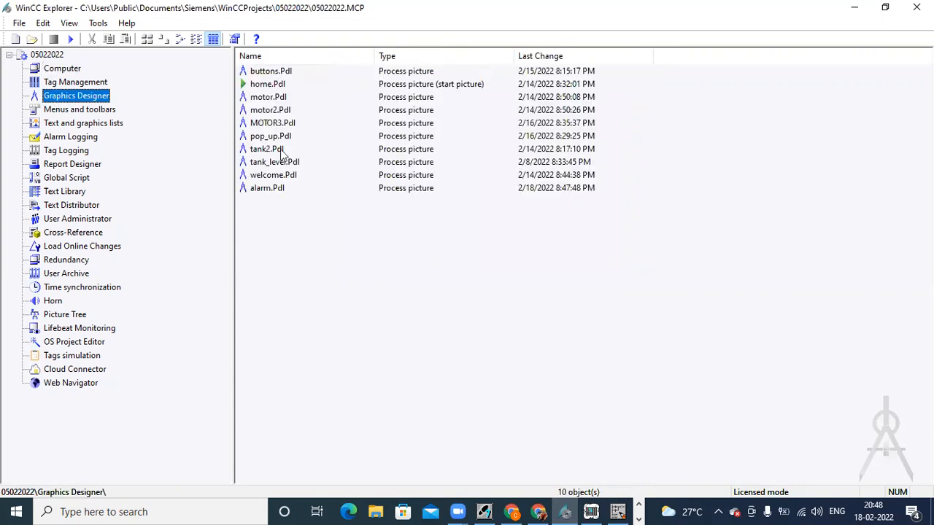
double_click(270, 71)
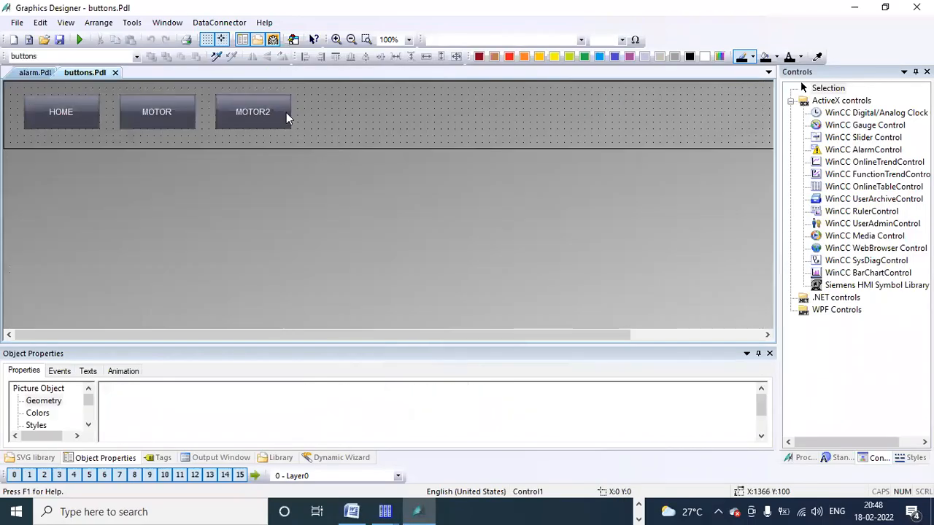
right_click(287, 115)
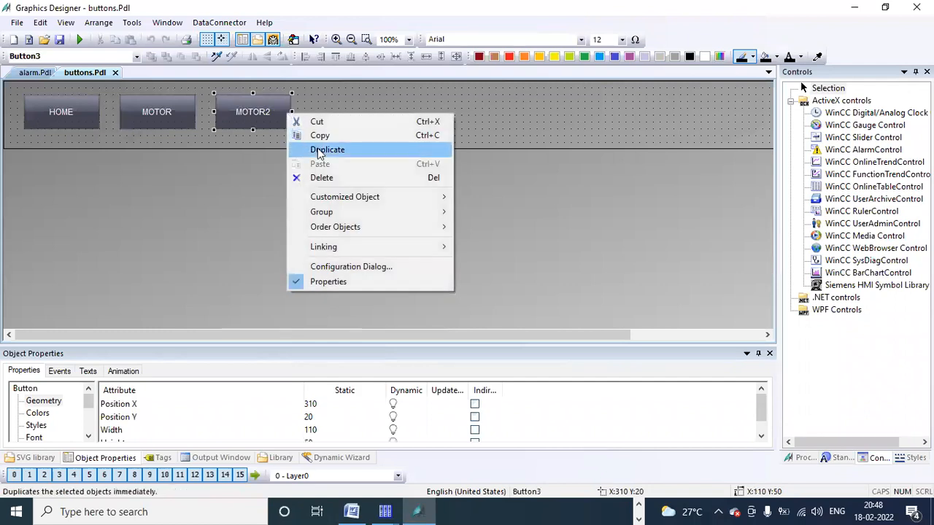
click(323, 148)
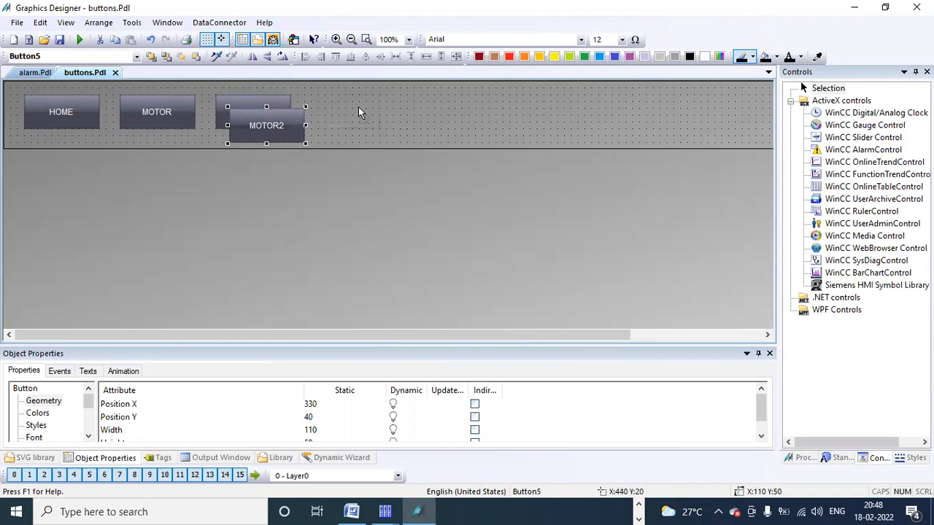
drag(283, 122, 358, 108)
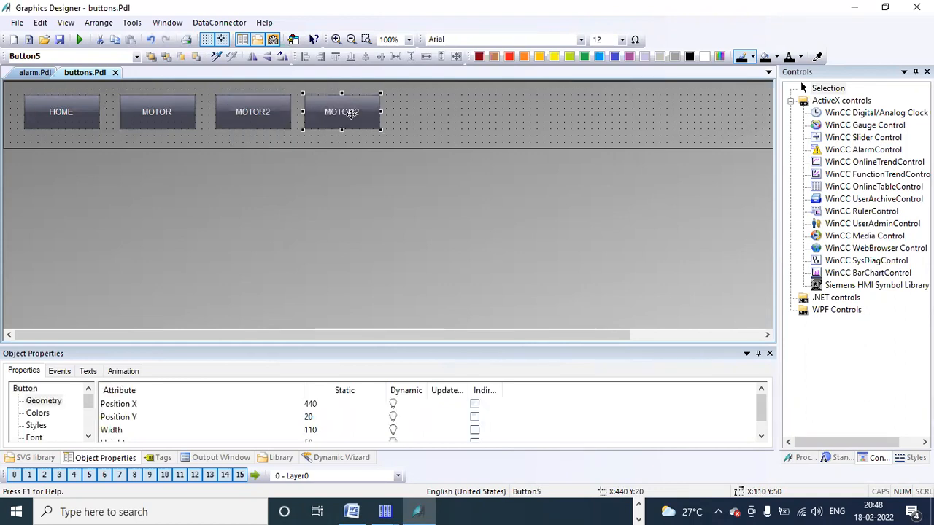
Step: Relabel the copied button 'alarm' through its Configuration Dialog
right_click(351, 114)
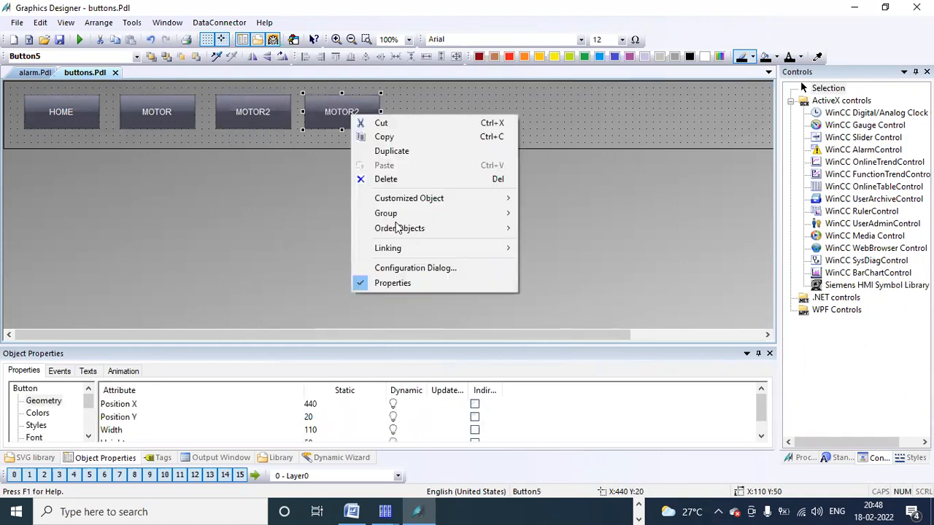
click(410, 268)
click(432, 51)
text(alarm)
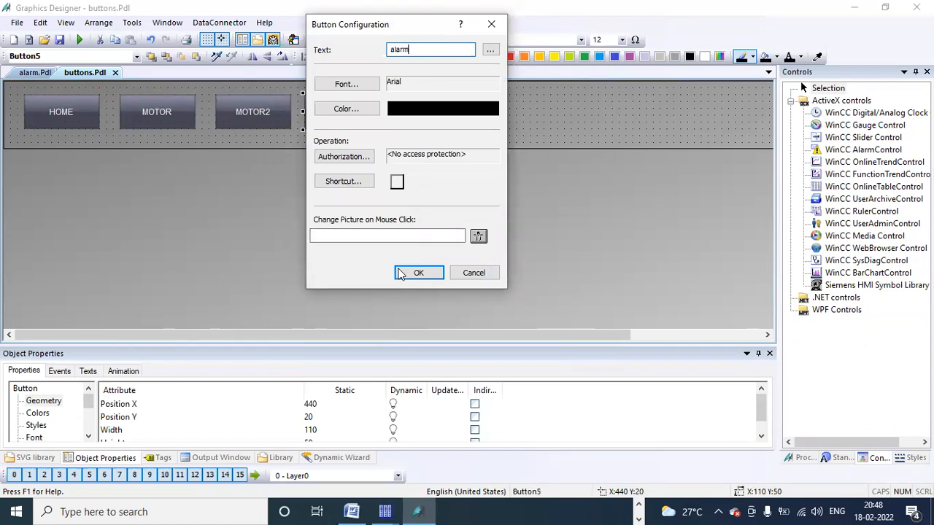
click(414, 275)
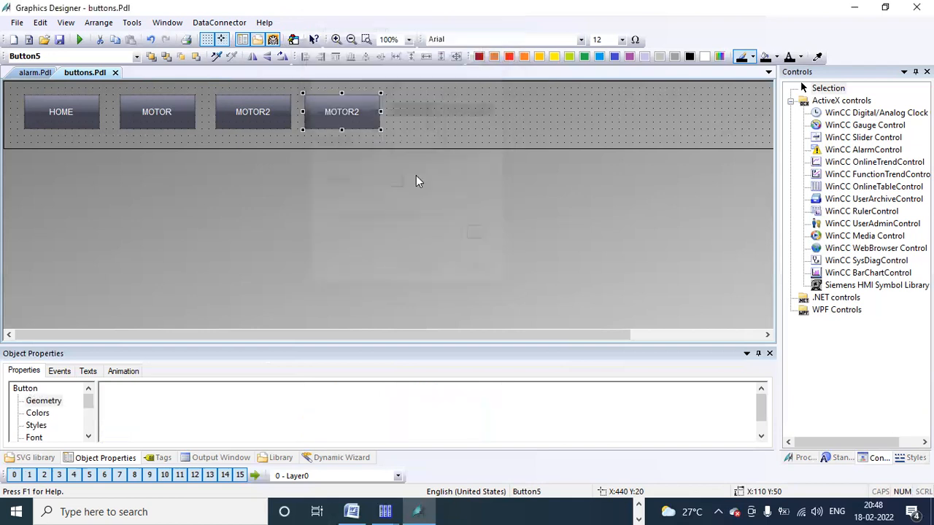
click(419, 127)
click(350, 112)
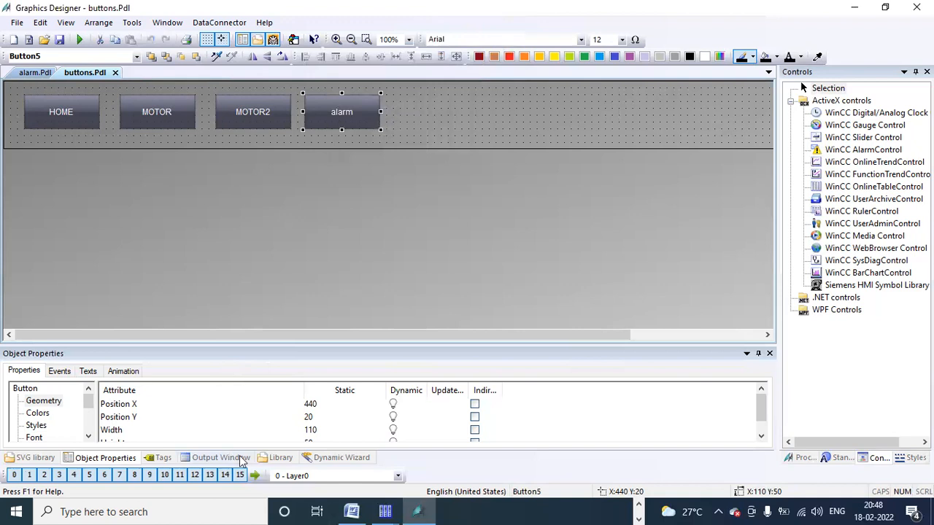
click(321, 457)
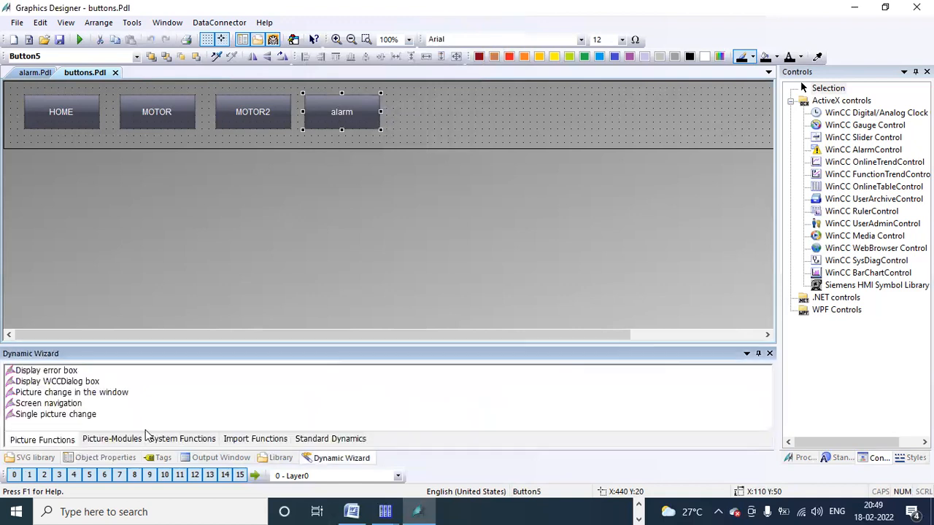
Step: Start a window picture change on left mouse click, with home.Pdl as the containing picture
double_click(102, 394)
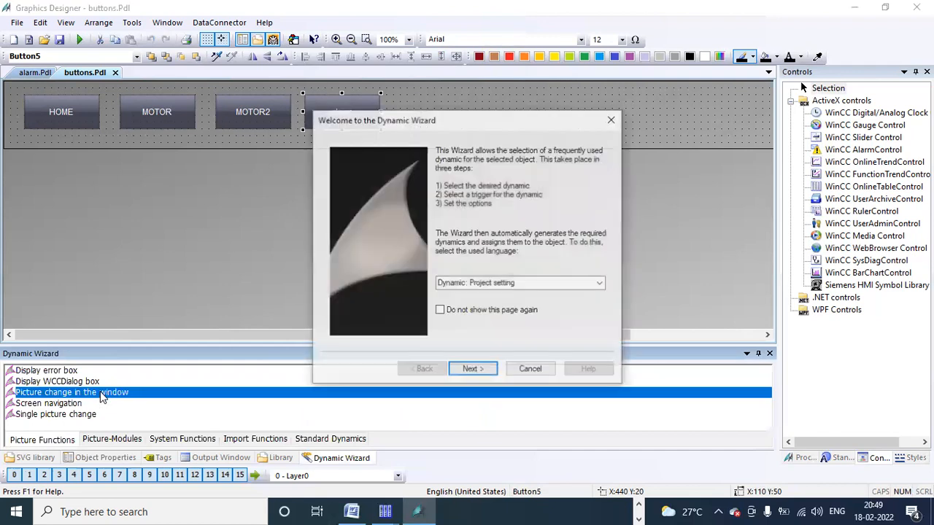
click(472, 370)
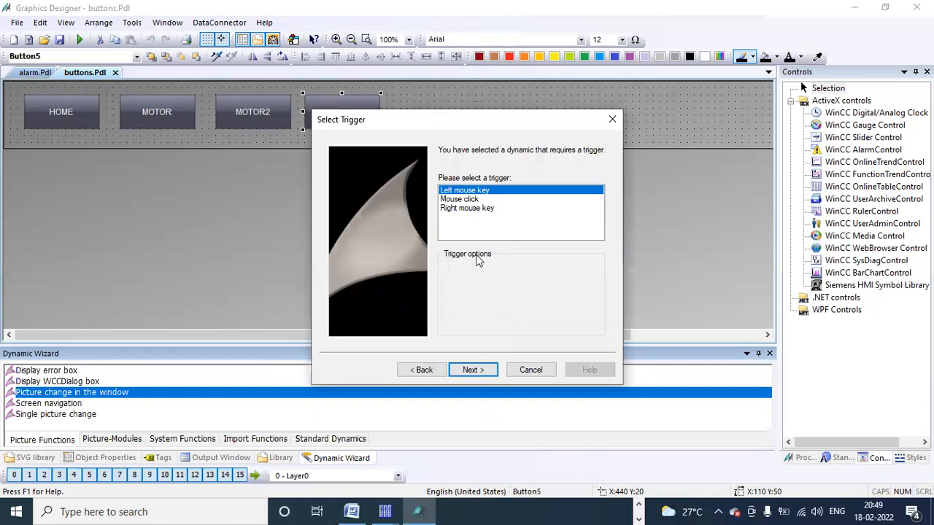
click(478, 370)
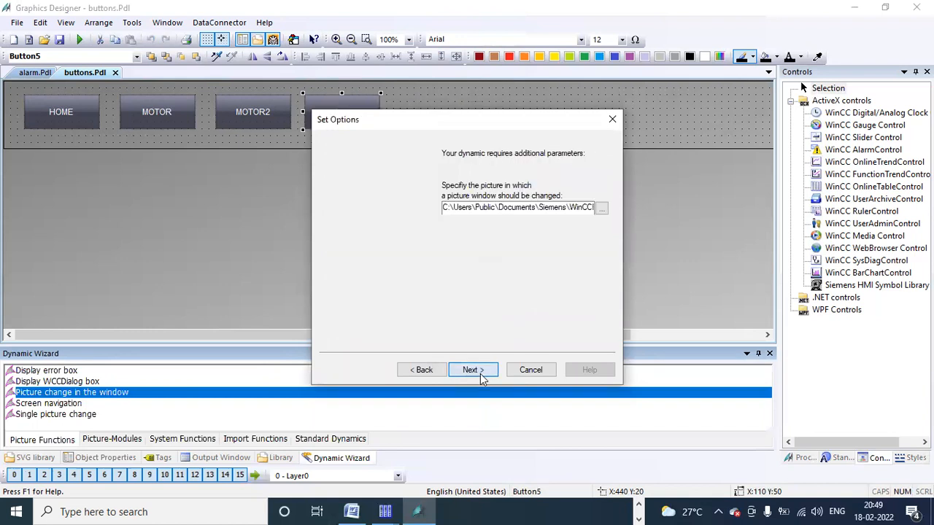
click(601, 207)
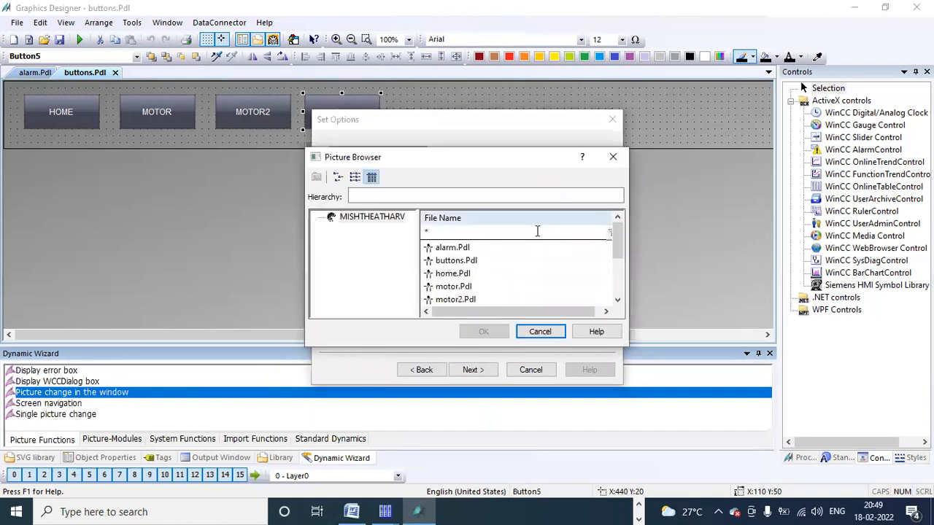
click(454, 274)
click(484, 332)
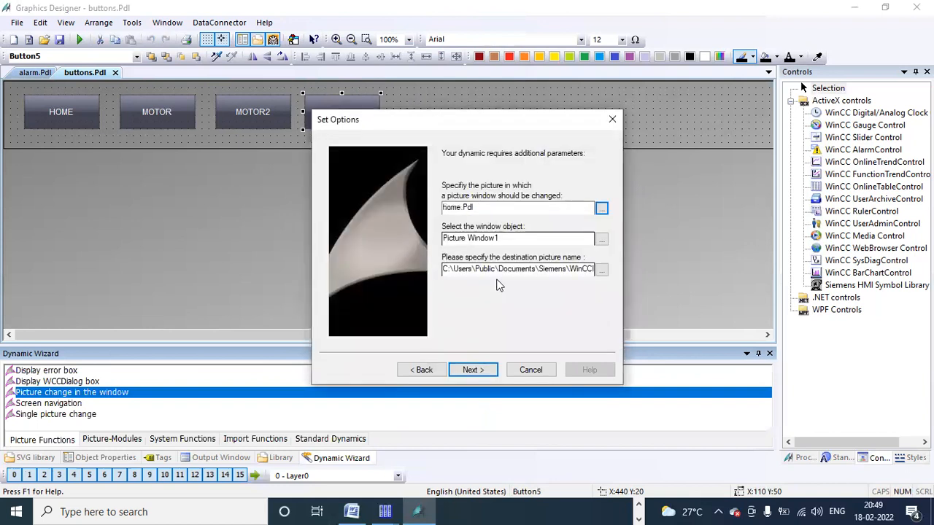
Step: Target Picture Window1 with alarm.Pdl as the new picture, finish the wizard, and save buttons.Pdl
click(601, 239)
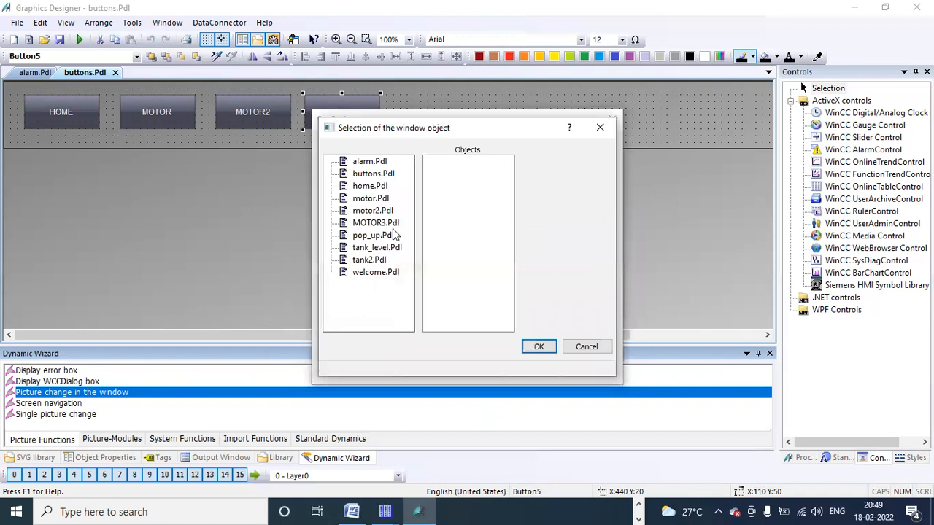
click(365, 186)
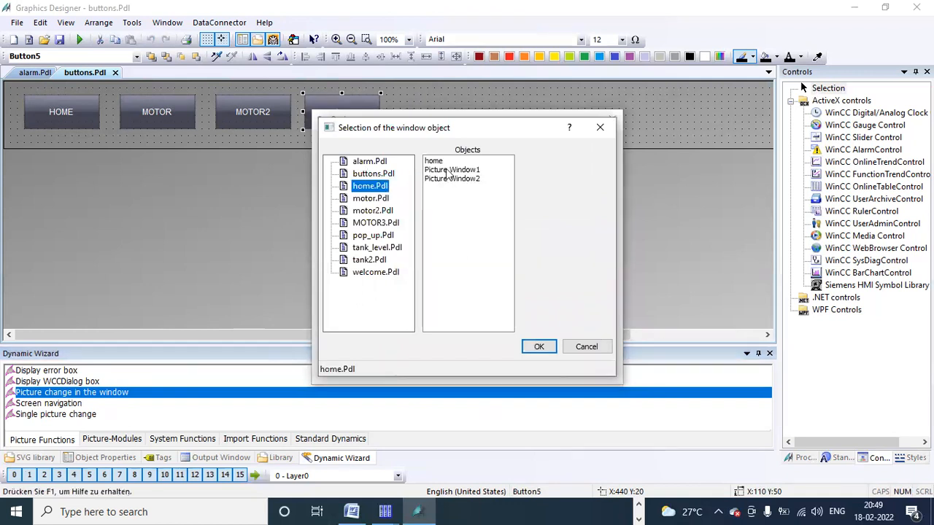
click(449, 169)
click(538, 347)
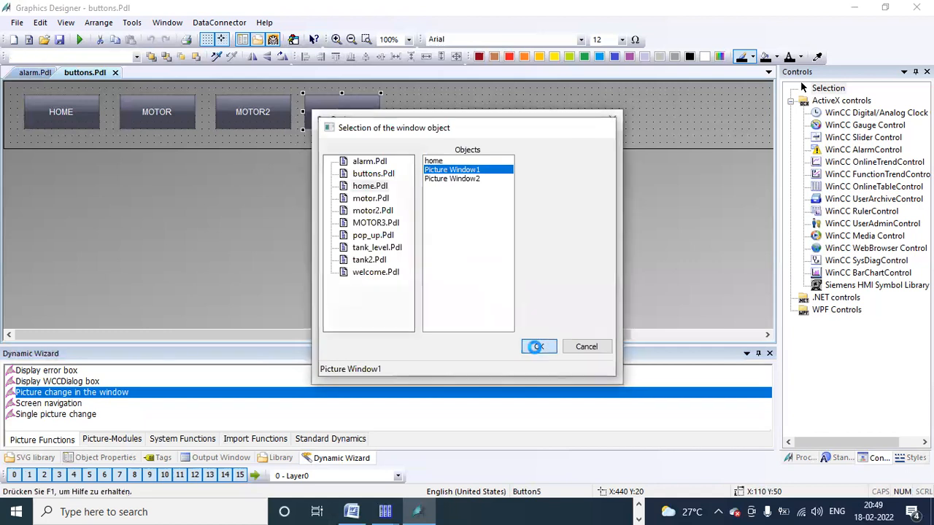
click(602, 270)
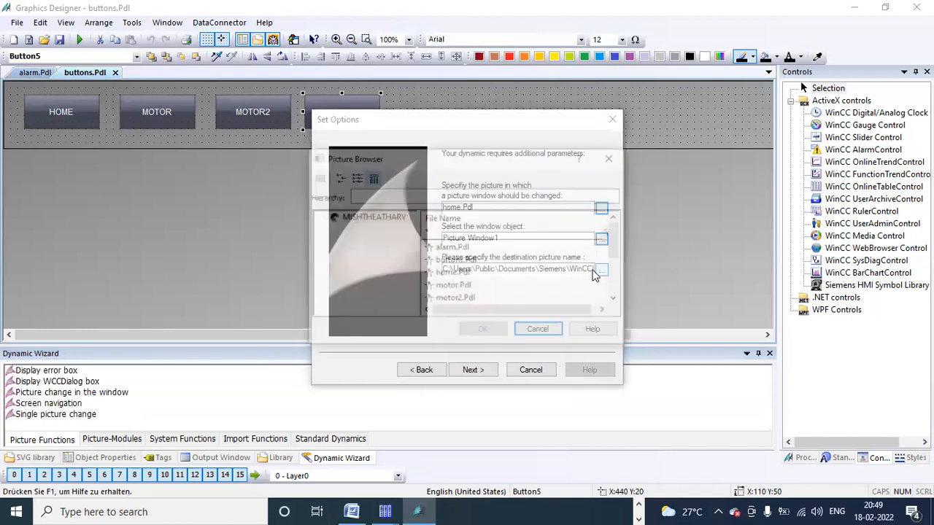
click(441, 249)
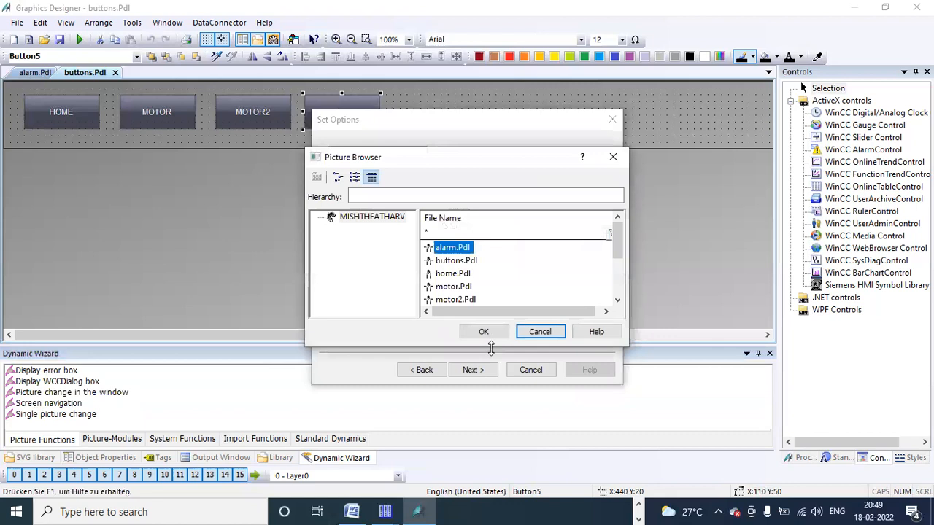
click(490, 331)
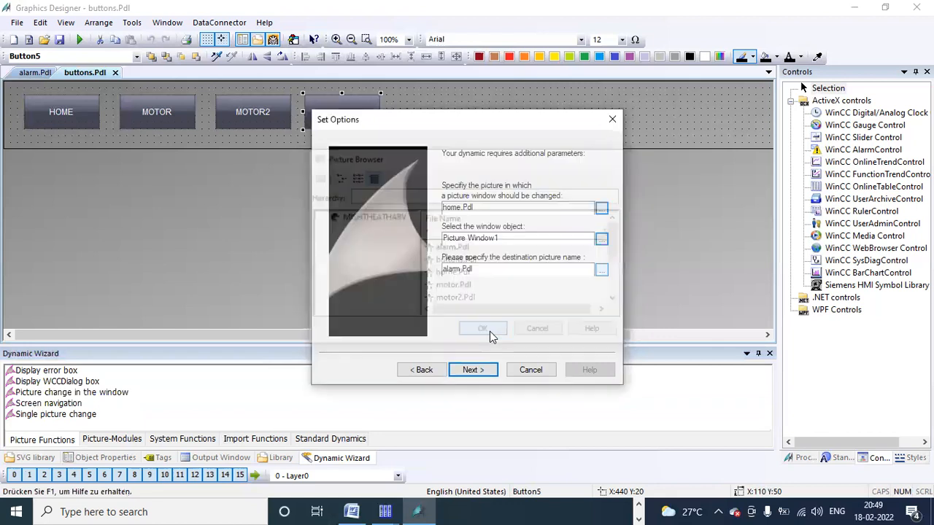
click(482, 373)
click(488, 370)
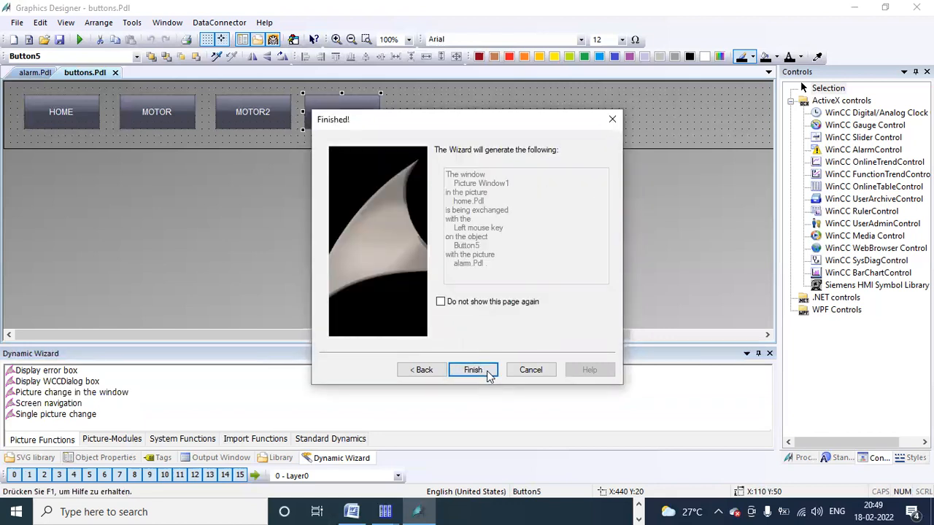
click(59, 40)
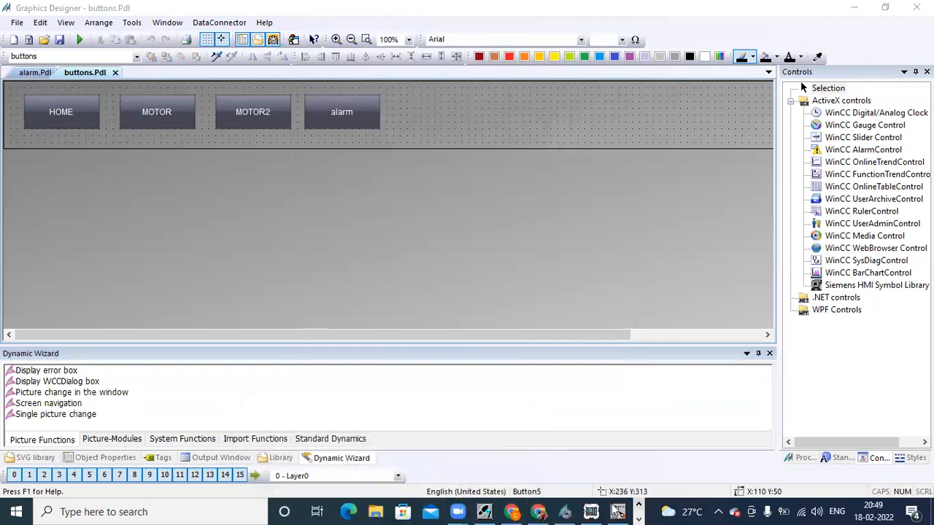
Step: Activate the project from WinCC Explorer to show the power plant home screen
click(565, 511)
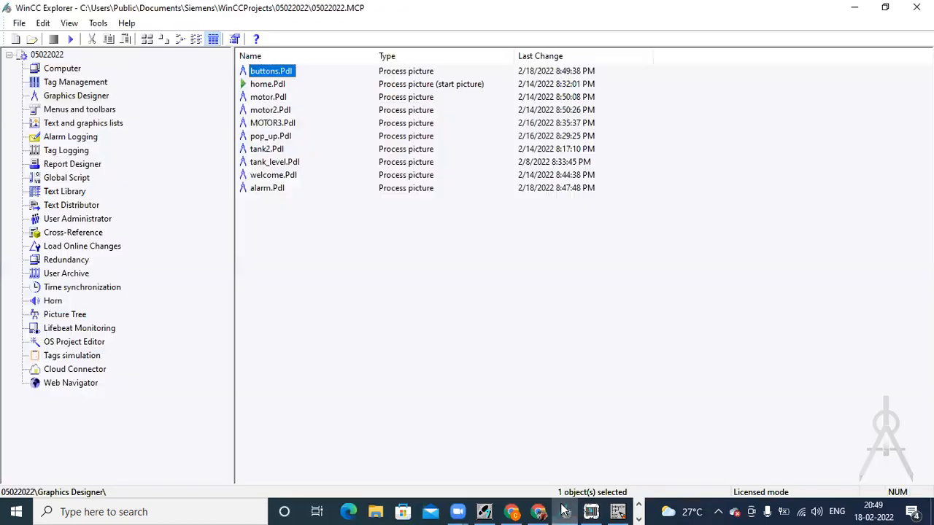
click(69, 39)
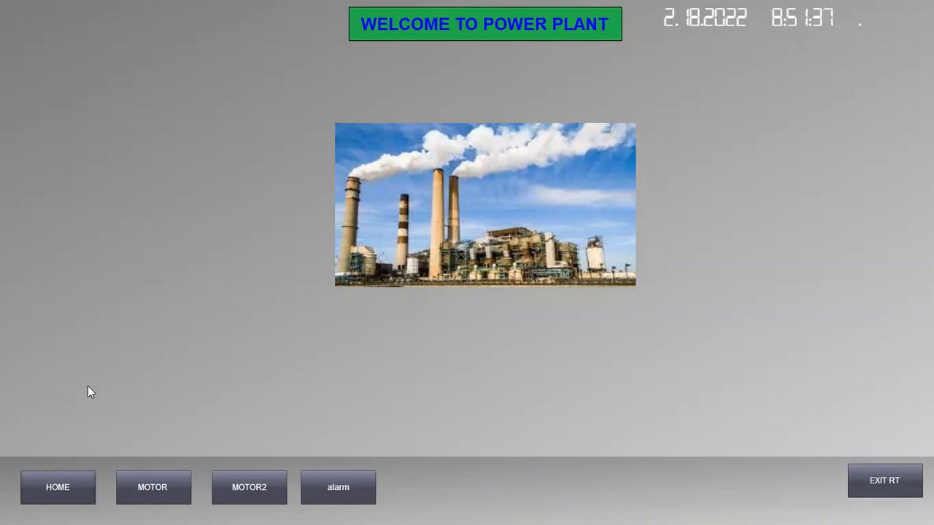
Step: Open the alarm picture, enlarge the AlarmControl table, and widen its Time column
click(348, 490)
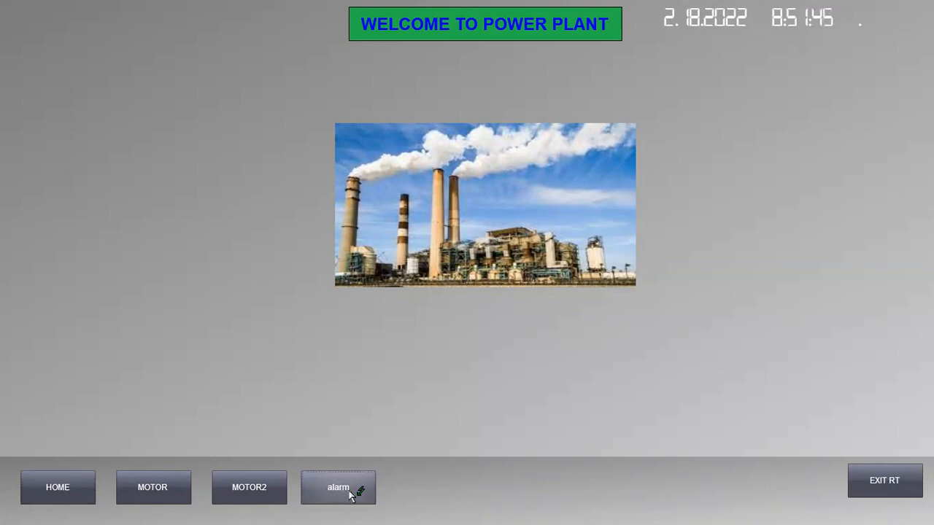
click(348, 491)
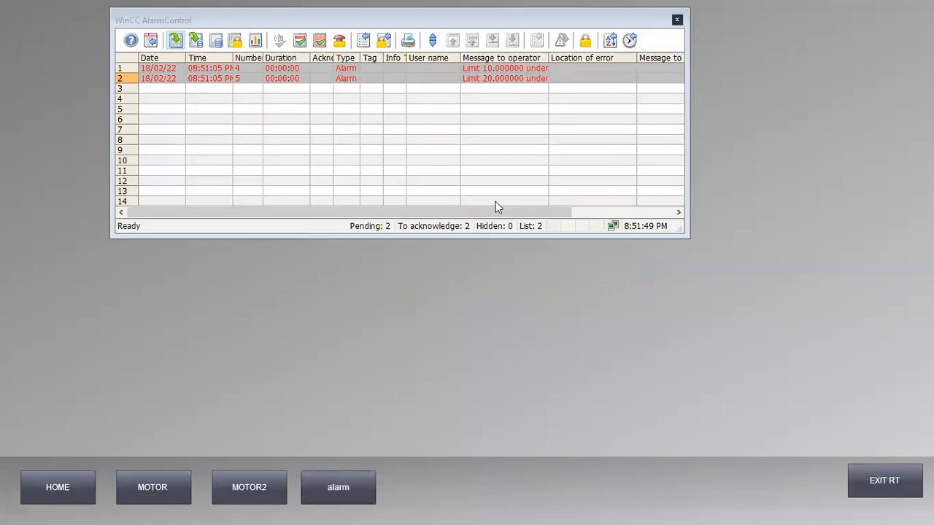
drag(546, 238, 538, 309)
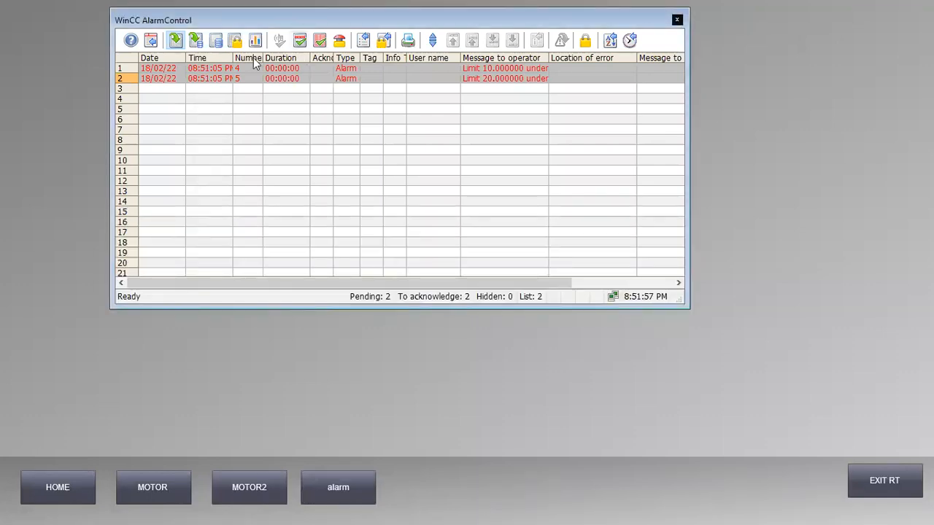
drag(230, 57, 304, 68)
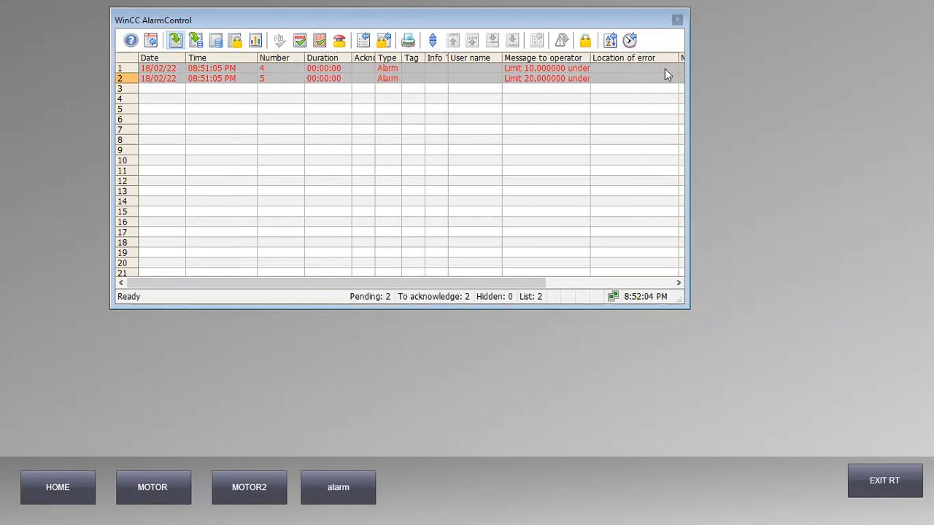
drag(687, 72, 748, 77)
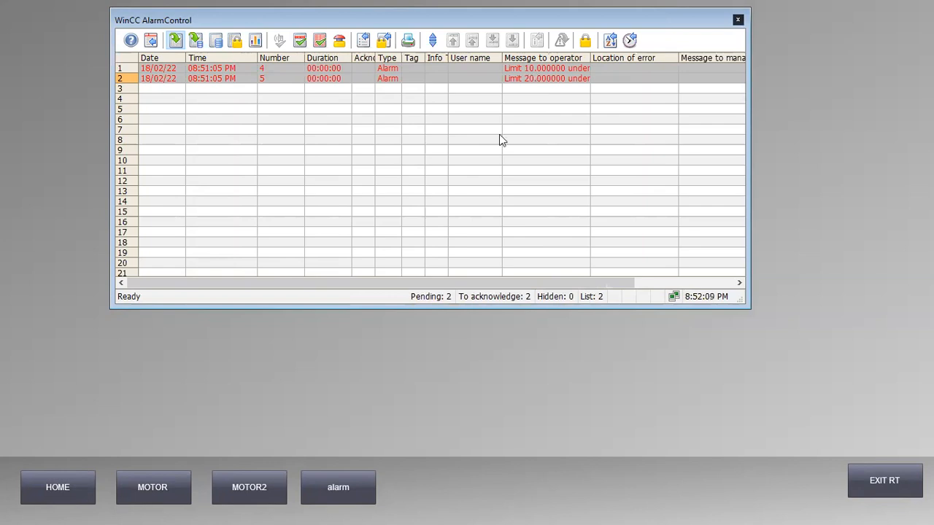
click(414, 365)
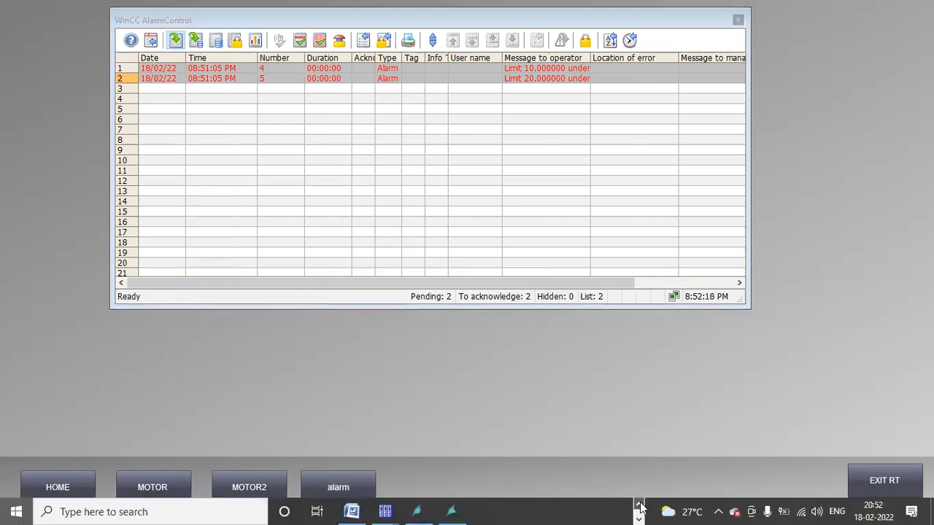
scroll(591, 511, up, 1)
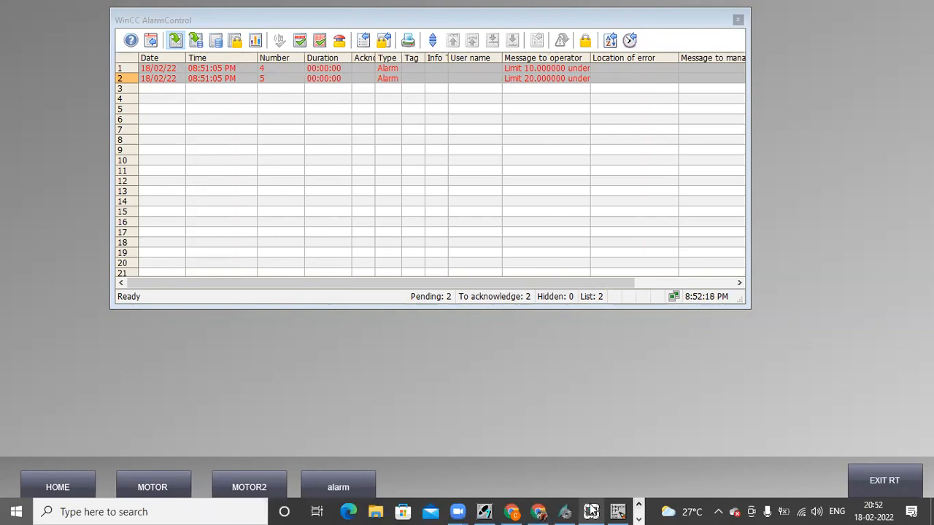
Step: Add a PLCSIM input window monitoring address PIW 800
click(590, 511)
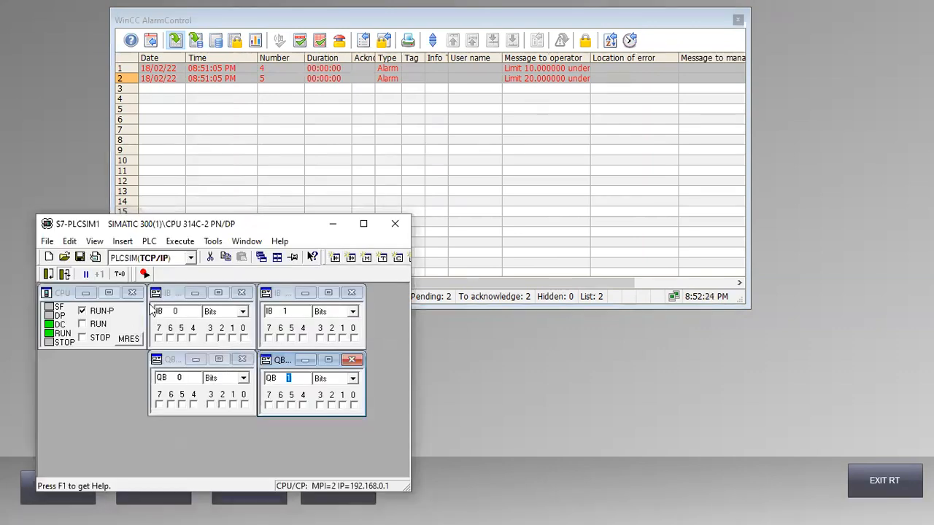
click(76, 379)
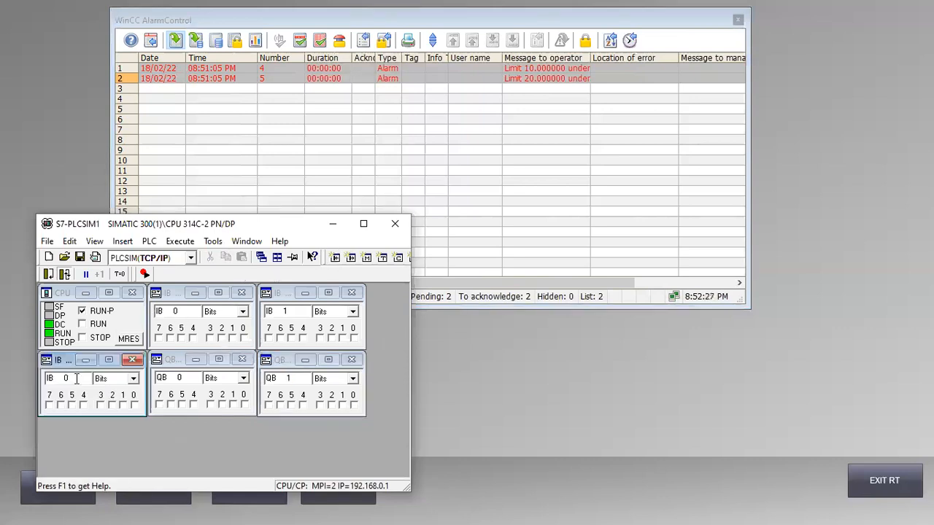
key(BackSpace)
key(BackSpace)
key(BackSpace)
text(piw)
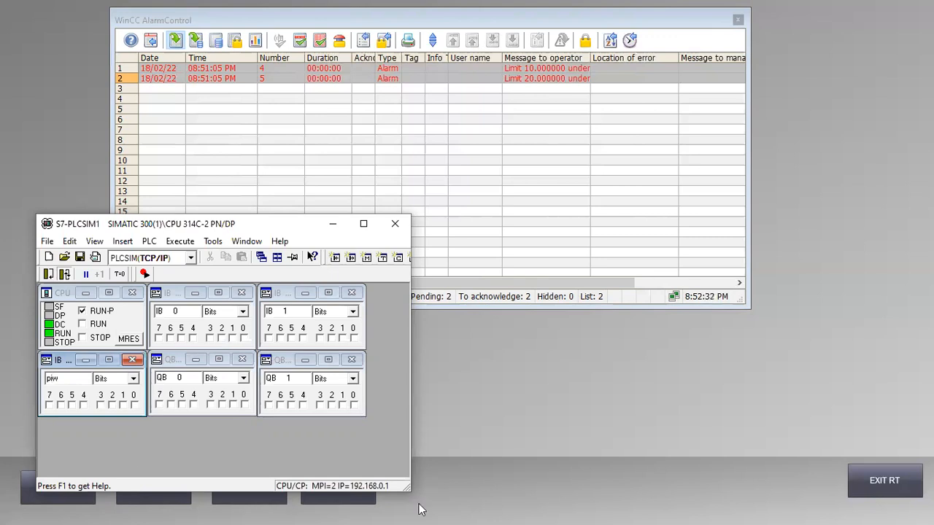
mouse_move(550, 510)
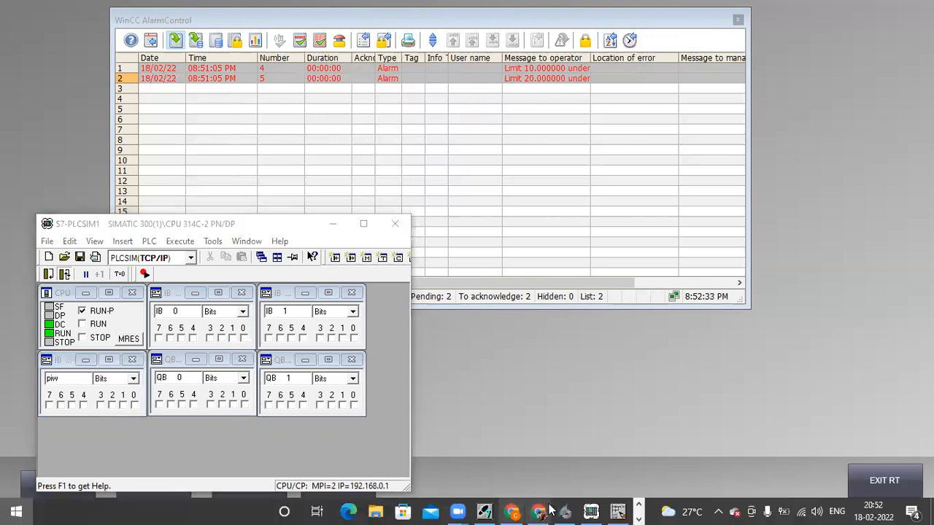
key(super)
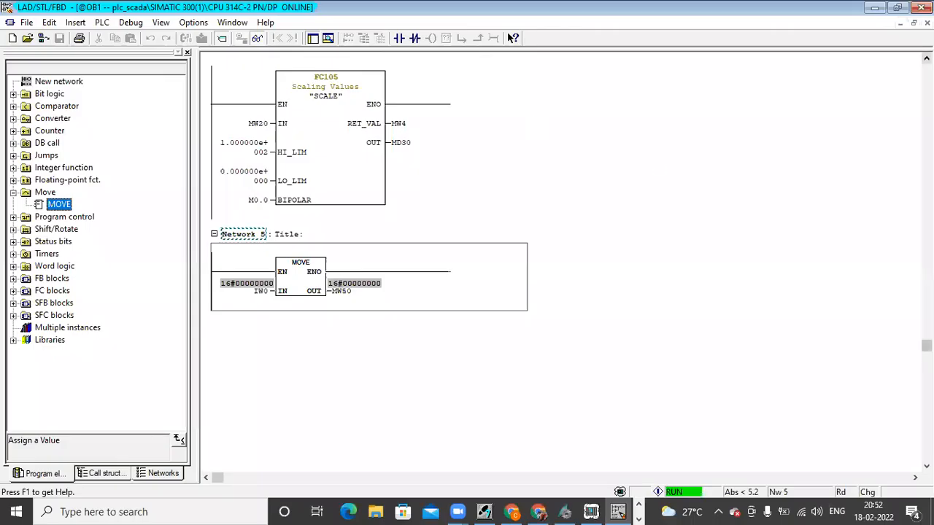
click(926, 58)
click(927, 58)
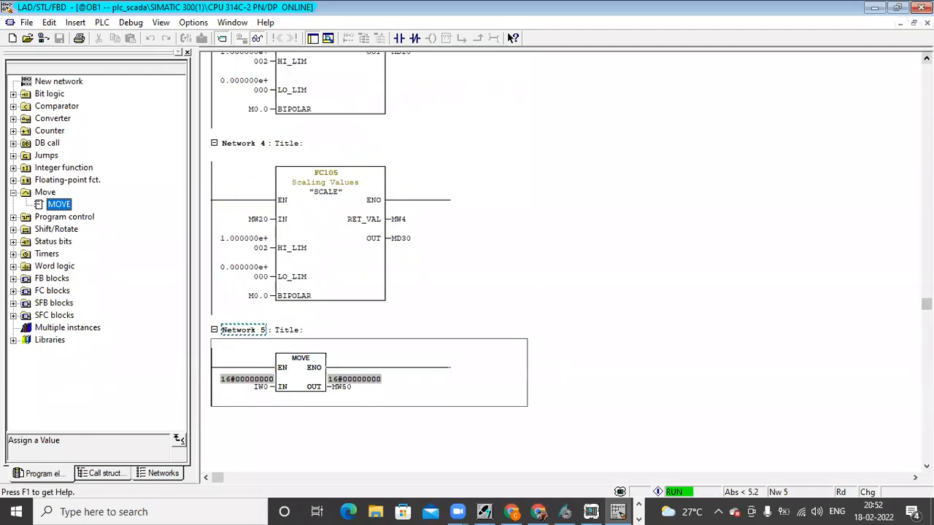
click(927, 59)
click(873, 9)
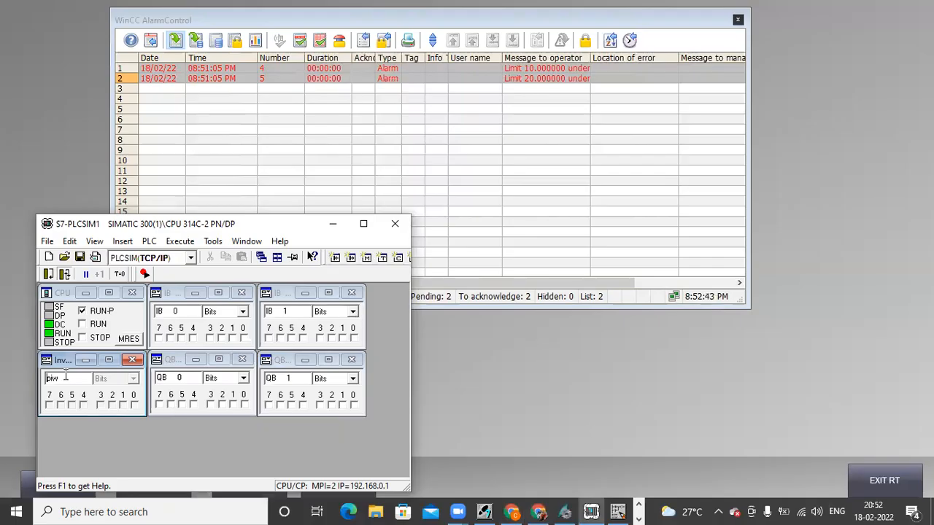
text(800)
key(Return)
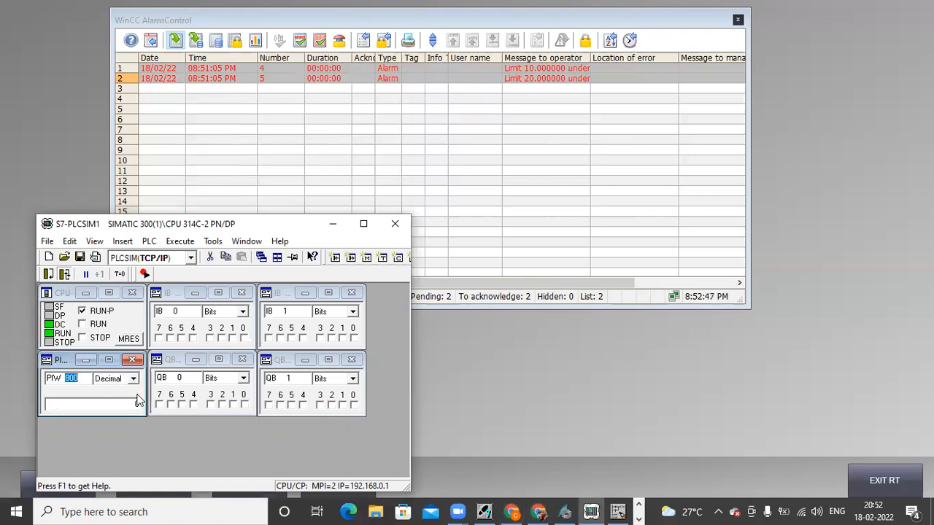
Step: Show PIW 800 as a Slider:Int and raise it past about 3640 to clear both limits
click(134, 379)
scroll(153, 419, down, 2)
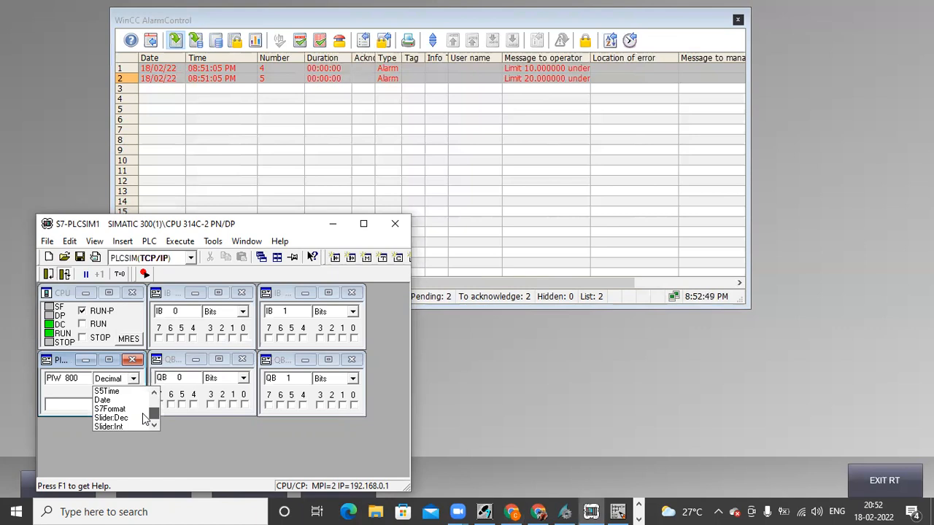
click(128, 429)
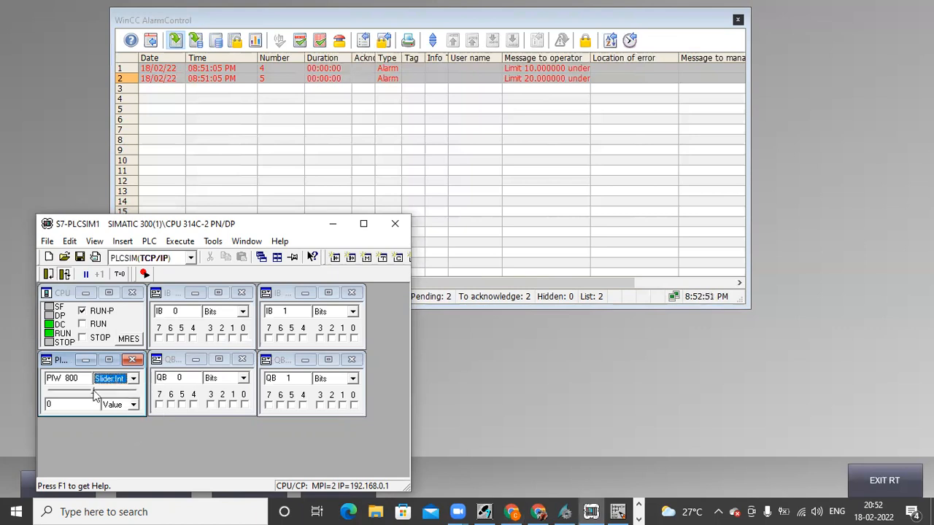
drag(93, 389, 101, 391)
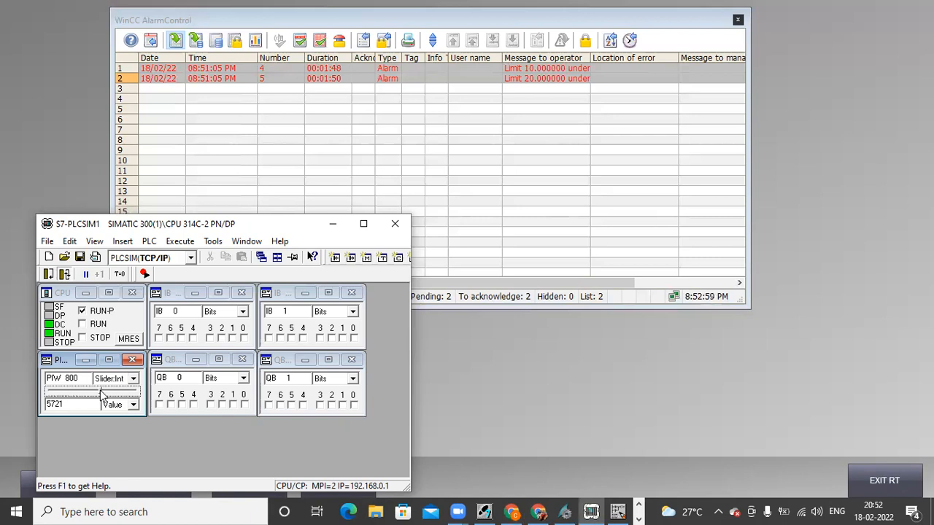
drag(102, 394, 115, 396)
Step: Acknowledge alarms 5 and 4 in the runtime AlarmControl, leaving the list empty
click(323, 129)
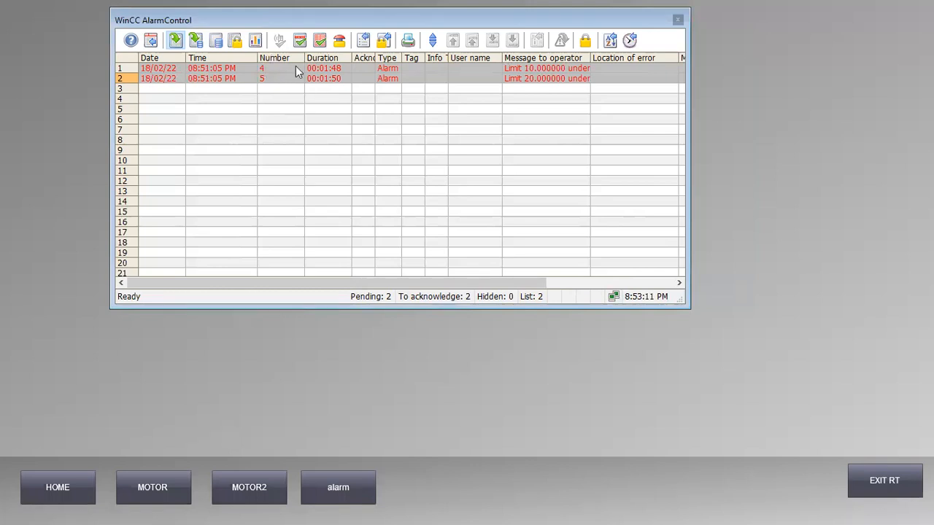
click(301, 42)
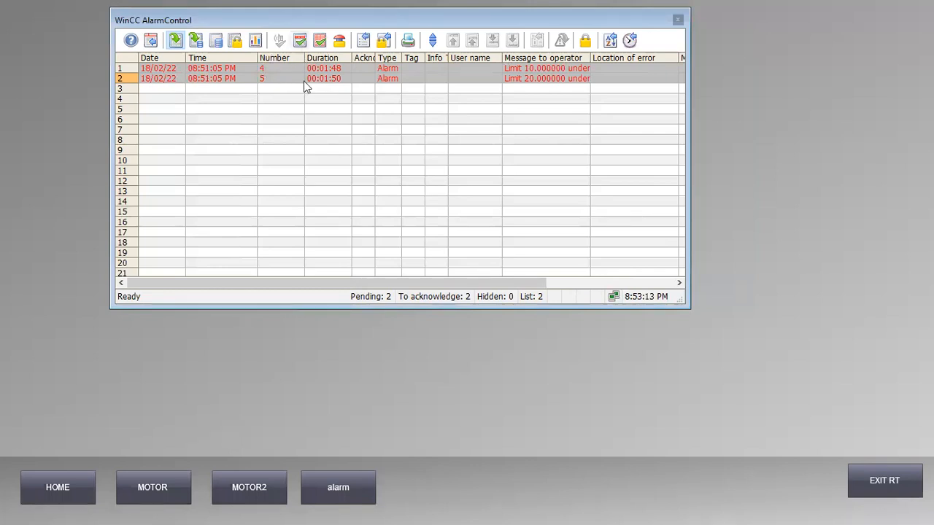
click(305, 43)
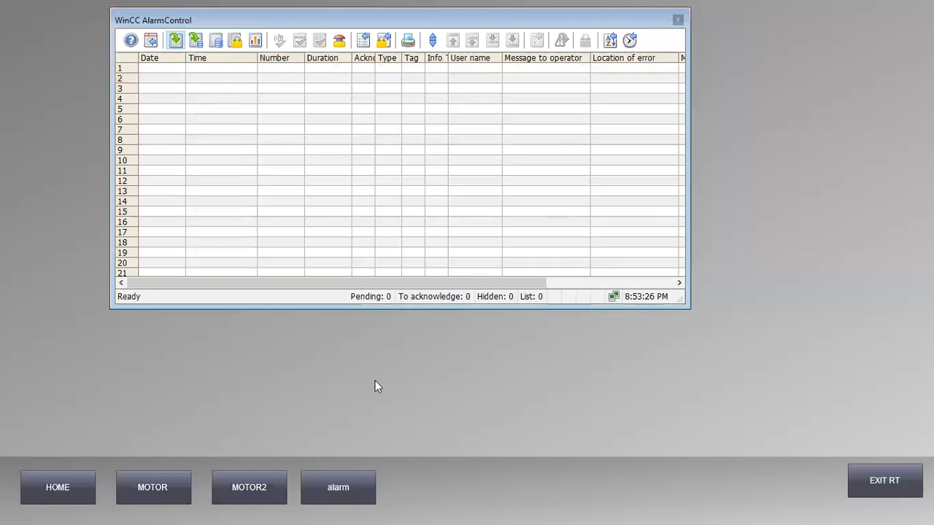
key(super)
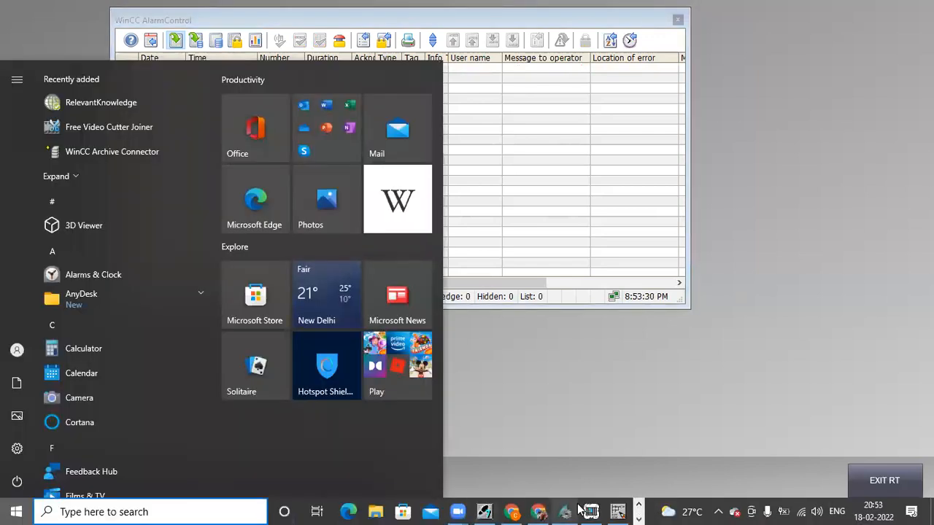
Step: Set input bit I1.0 in PLCSIM to trigger the valve alarm
click(591, 512)
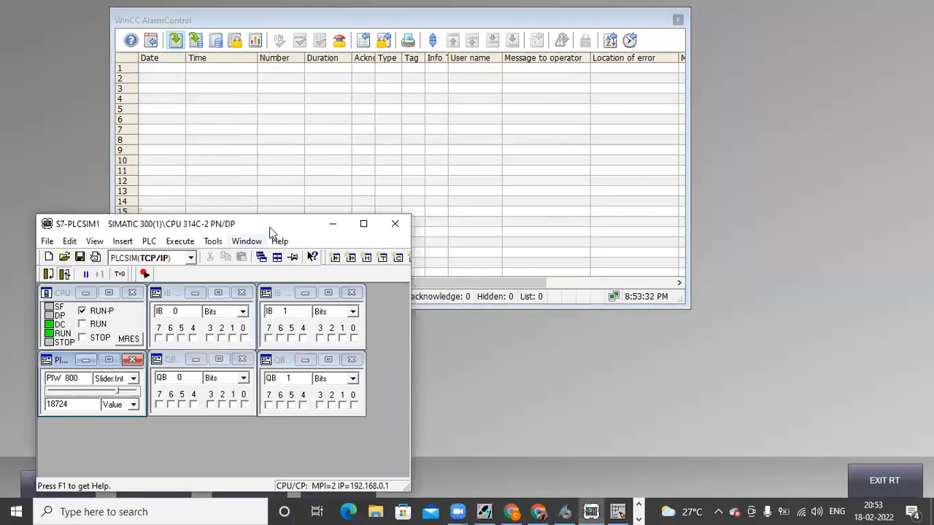
drag(275, 222, 259, 277)
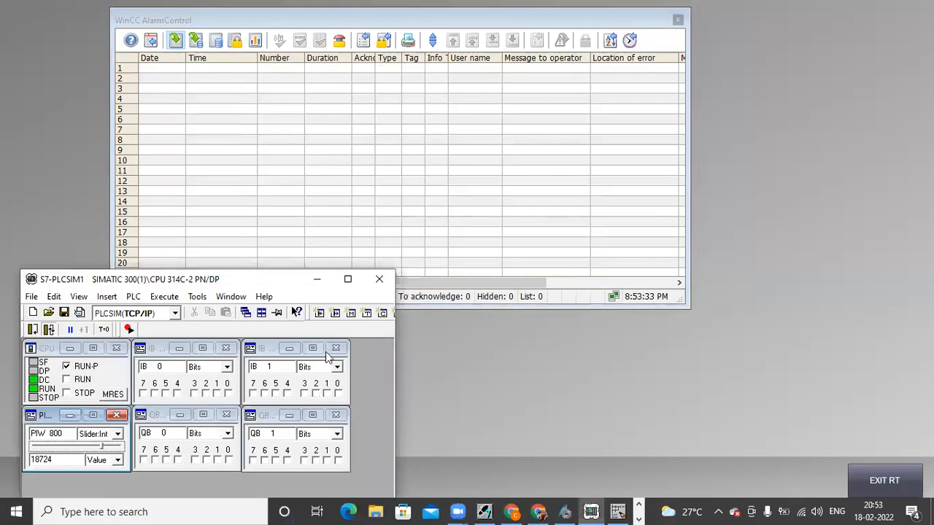
click(338, 394)
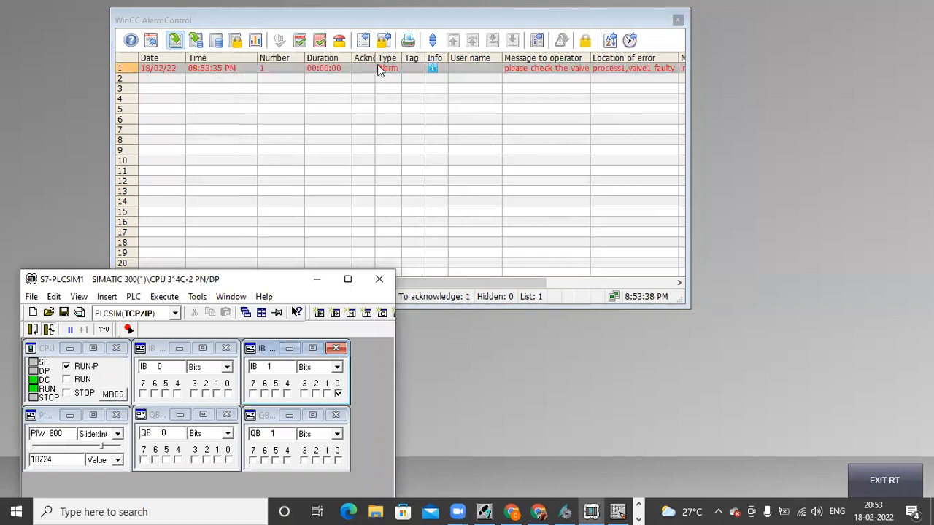
Step: Widen the alarm window, acknowledge the valve1 alarm in row 1, and widen the Acknowledgment Status column
click(435, 70)
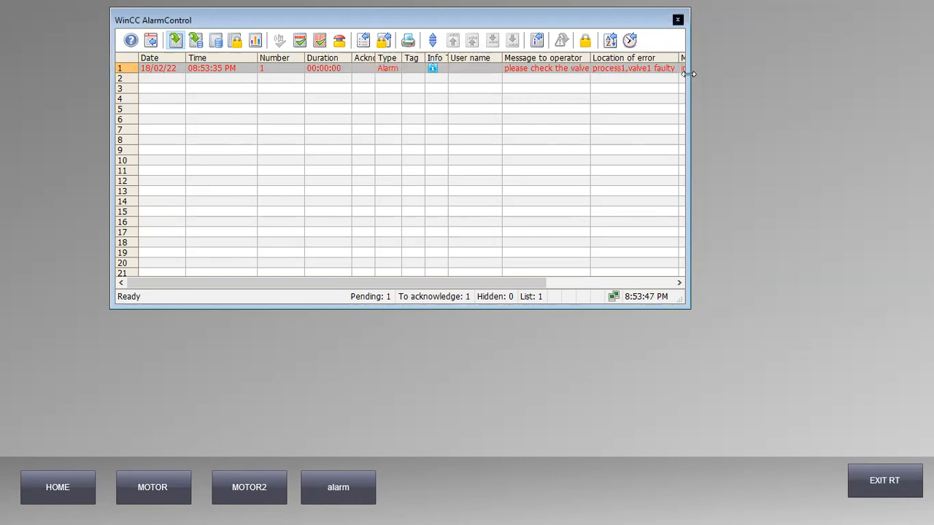
drag(689, 73, 814, 42)
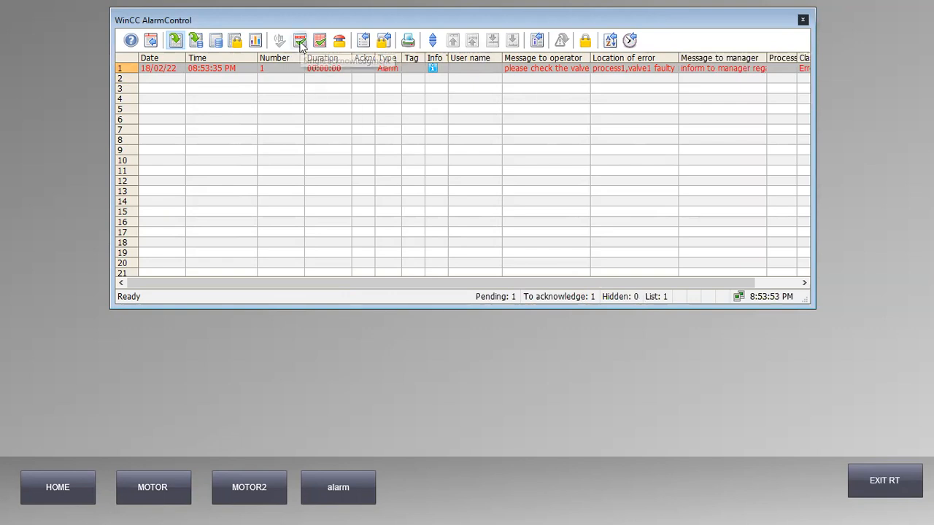
click(363, 69)
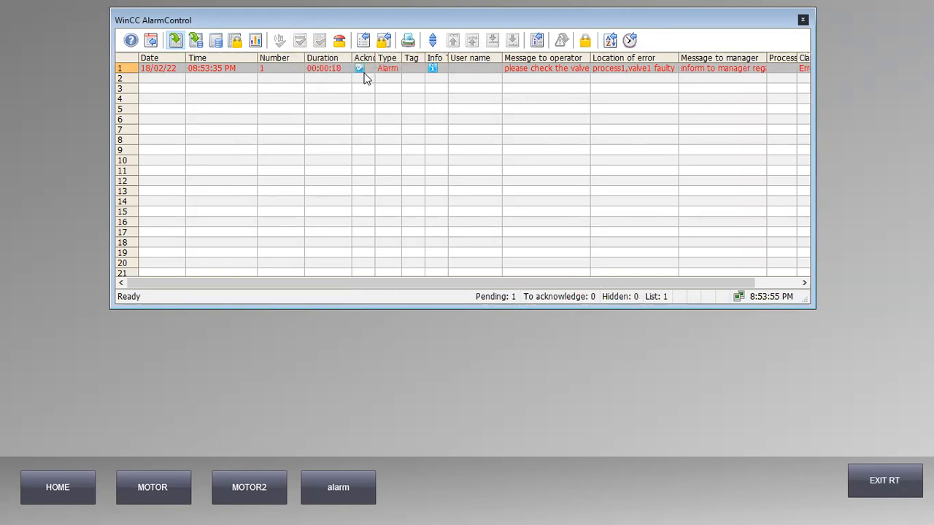
drag(374, 58, 487, 60)
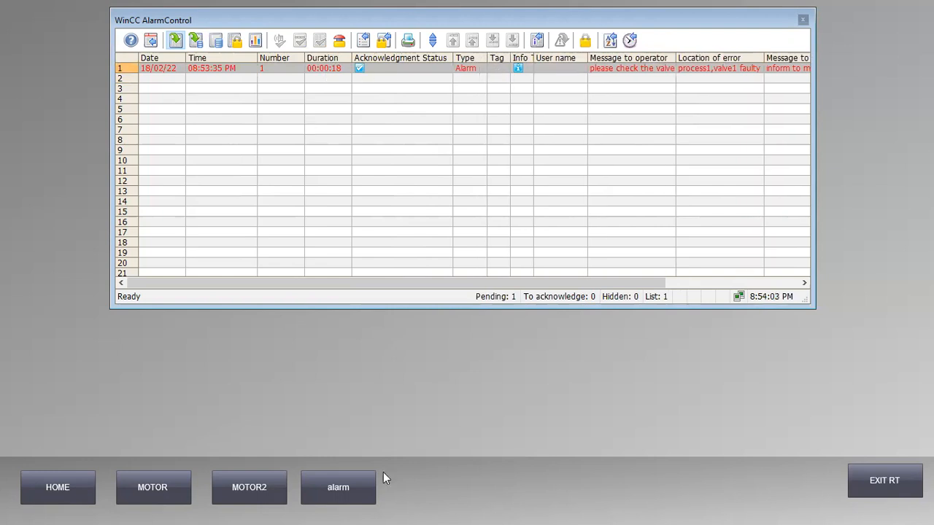
key(super)
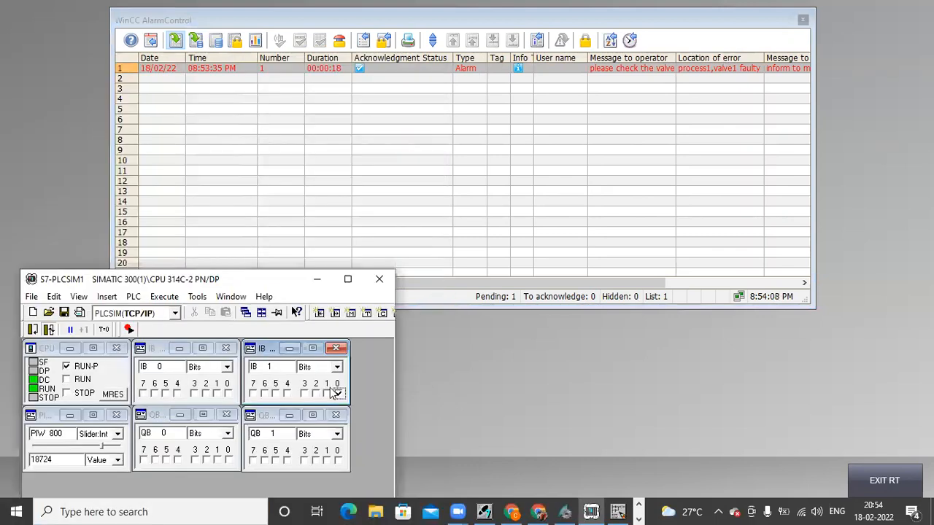
Step: Set IB 1 bit 0 in PLCSIM to raise the valve alarm, then acknowledge it in WinCC
click(339, 394)
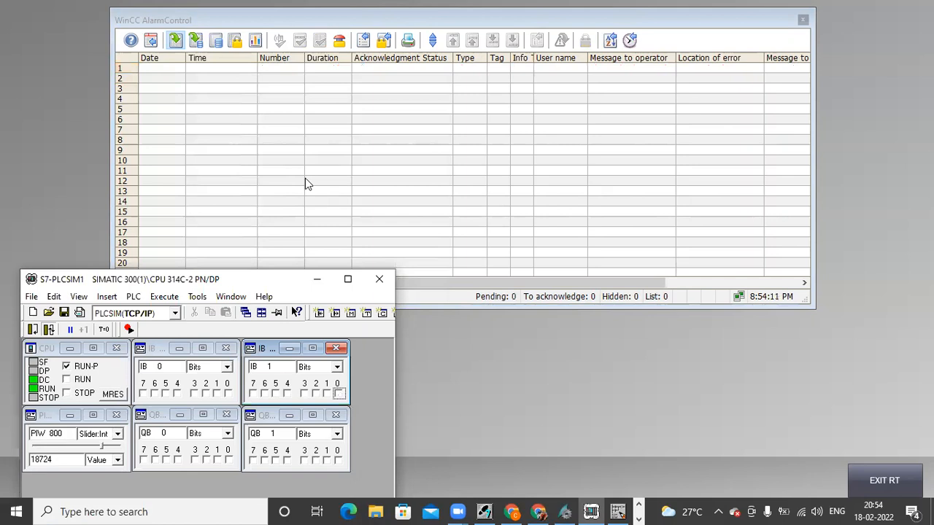
click(338, 394)
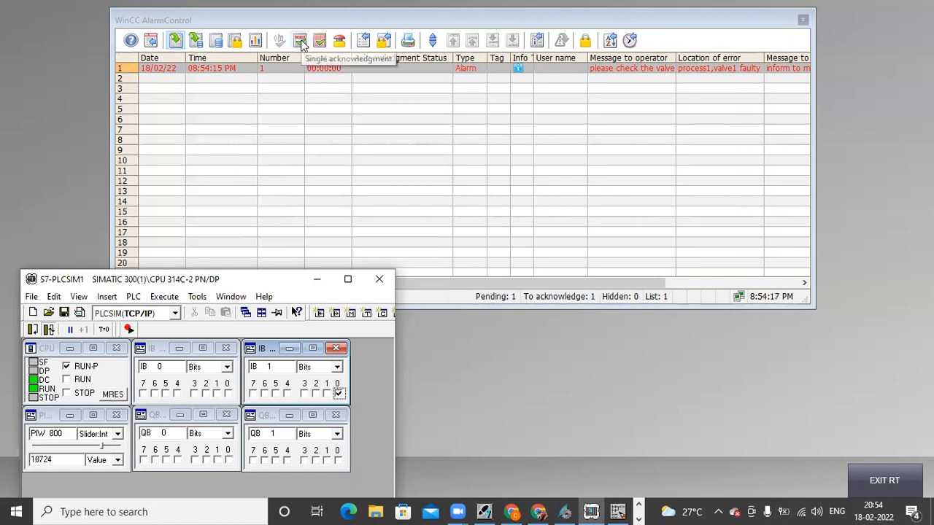
click(303, 44)
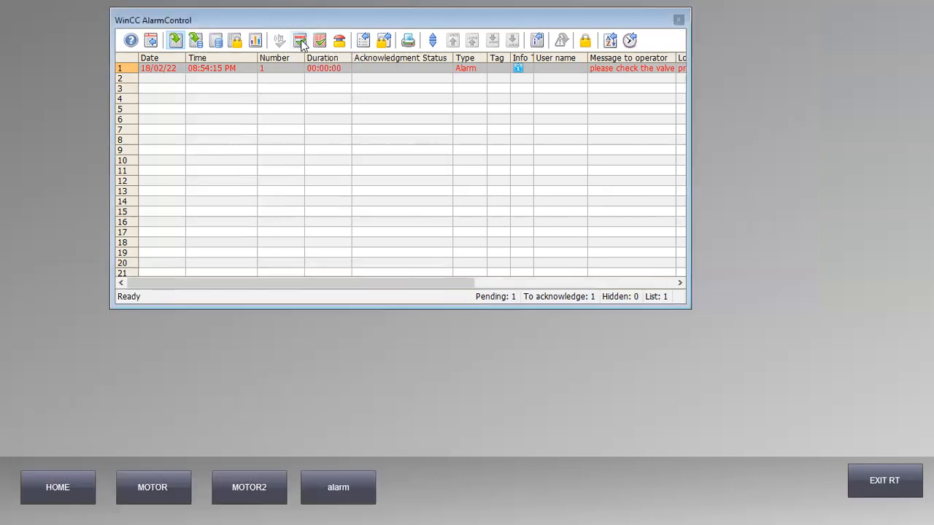
click(302, 44)
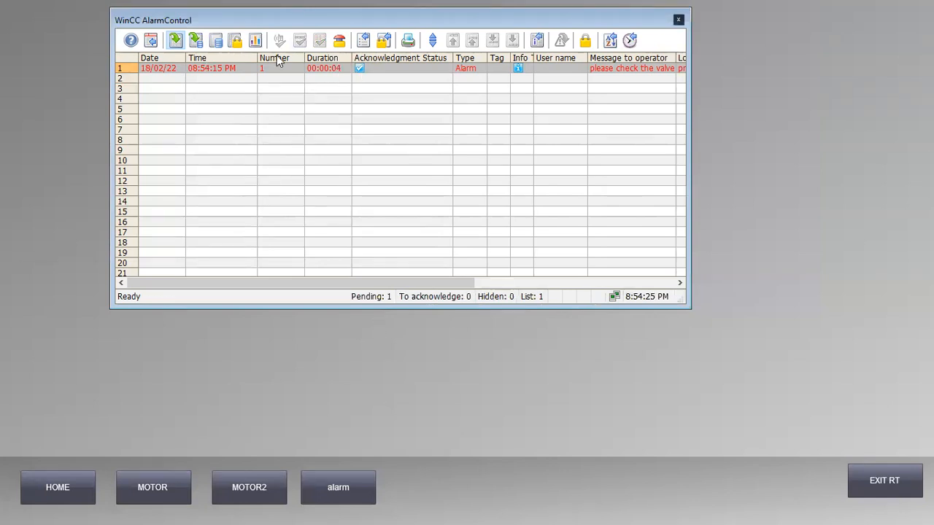
Step: Toggle IB 1 bit 0 off, on and off again, then acknowledge the gone alarm, emptying the list
key(super)
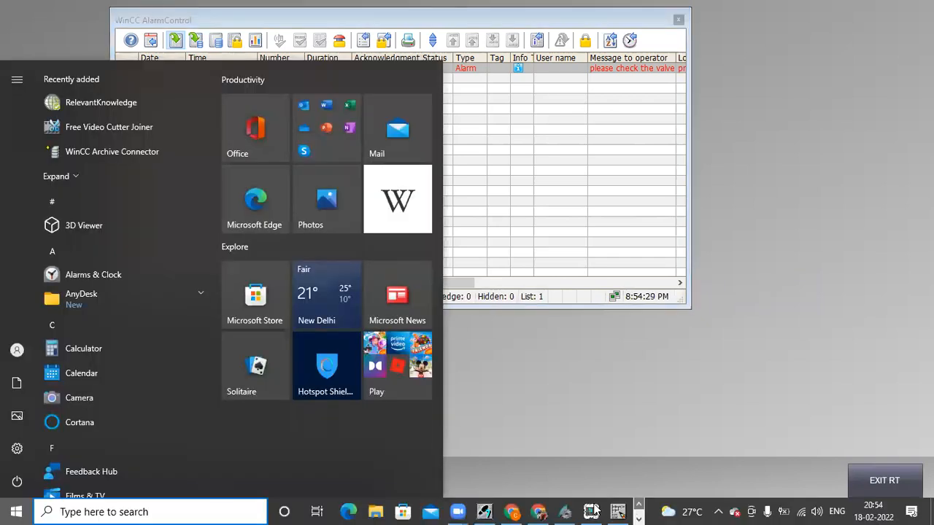
click(590, 511)
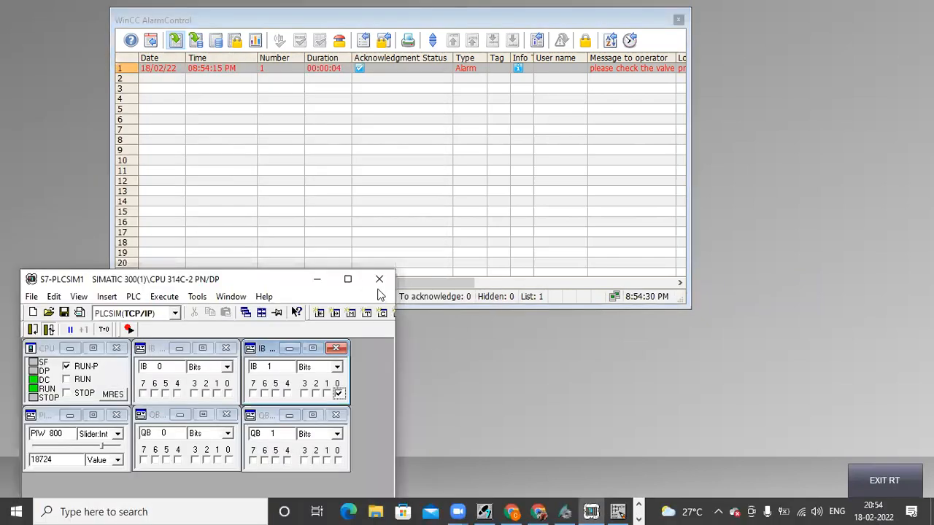
click(337, 394)
click(339, 394)
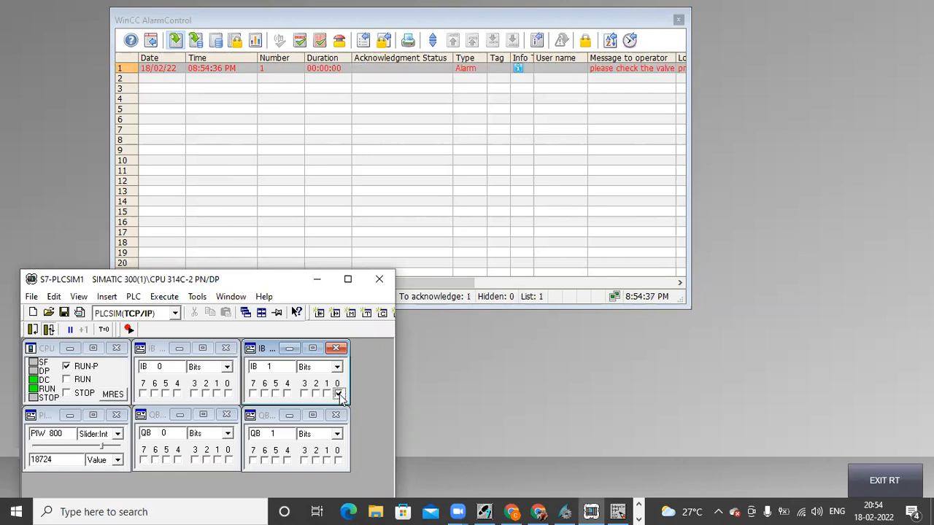
click(338, 394)
click(302, 44)
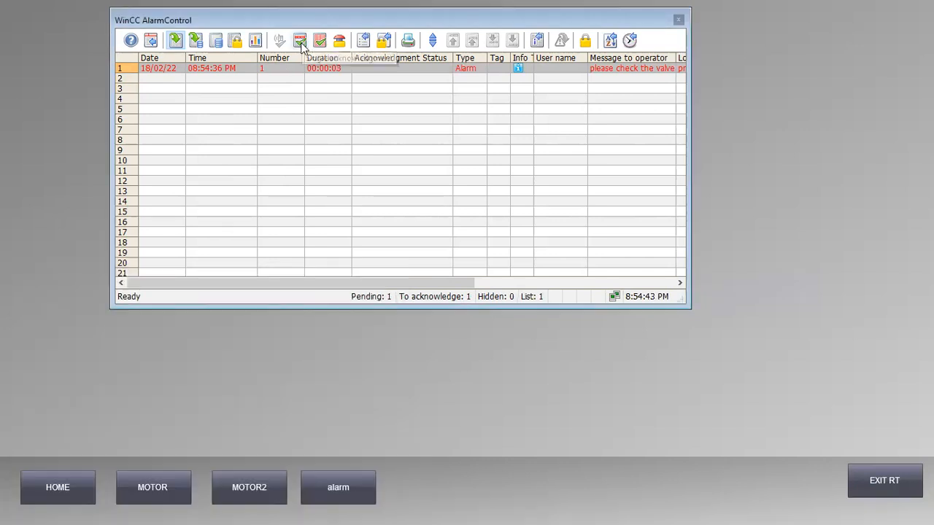
click(302, 43)
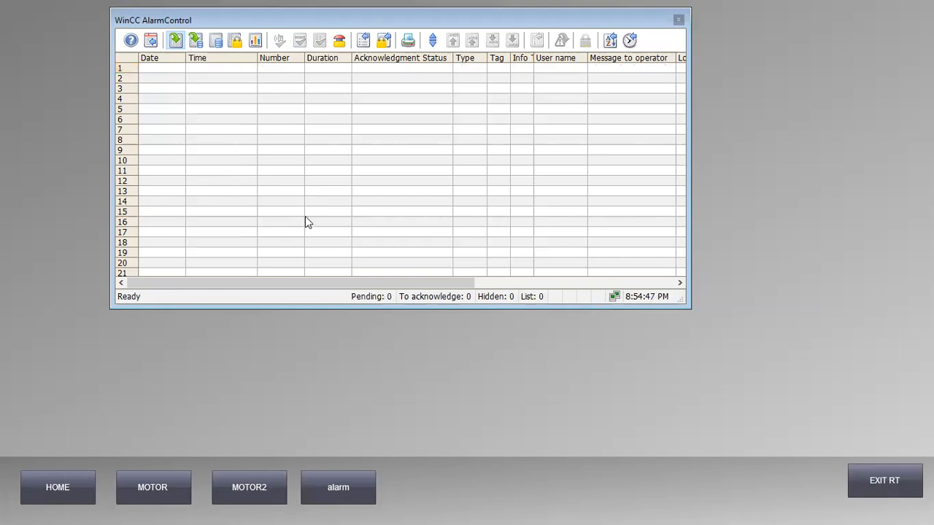
key(super)
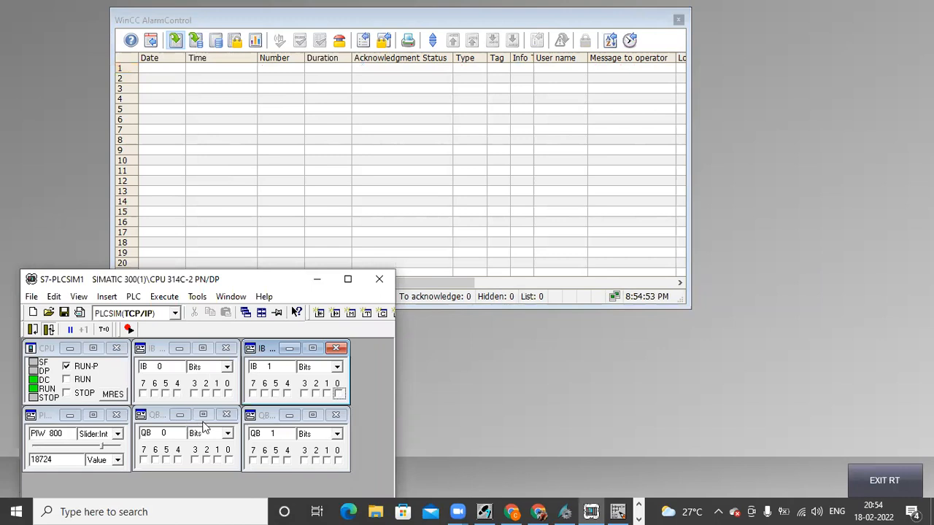
Step: Set IB 1 bits 1 and 2 to raise the warning and failure alarms, then acknowledge
click(327, 394)
click(316, 394)
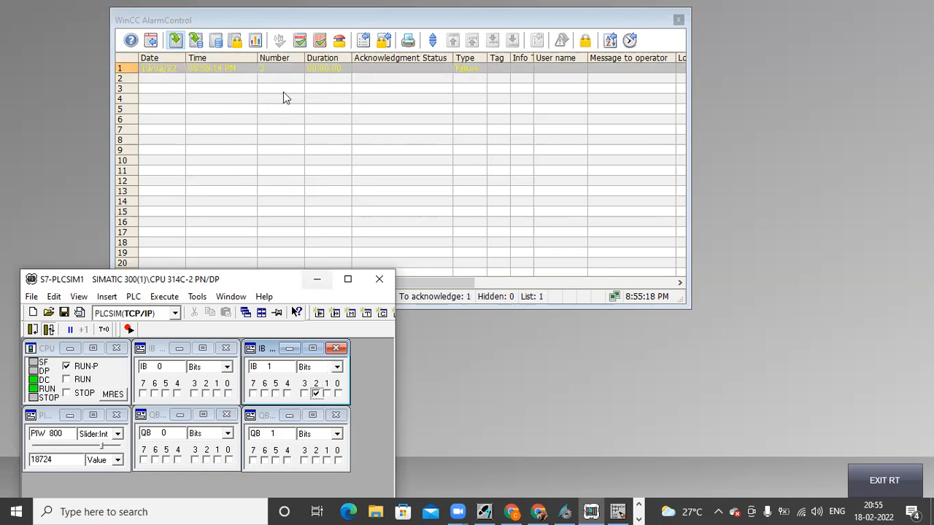
click(299, 40)
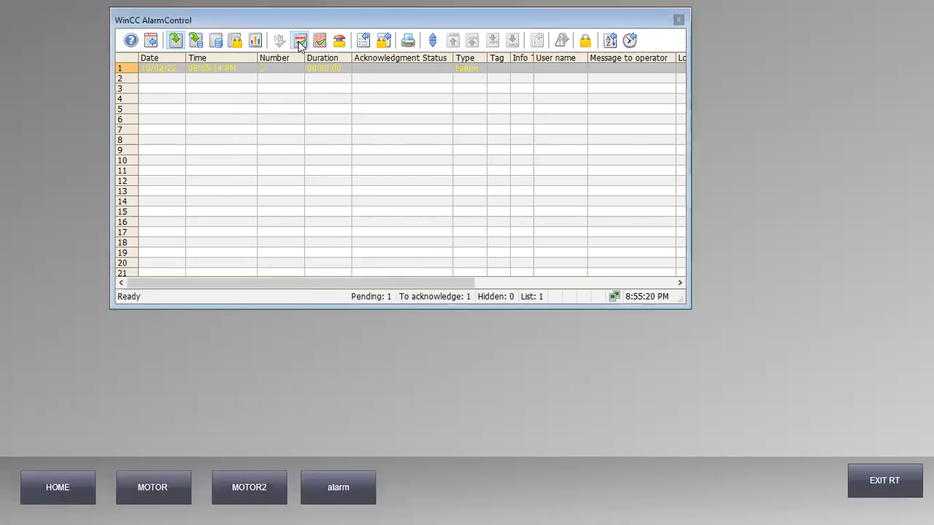
Step: Acknowledge the remaining failure alarm so AlarmControl shows 0 pending
key(super)
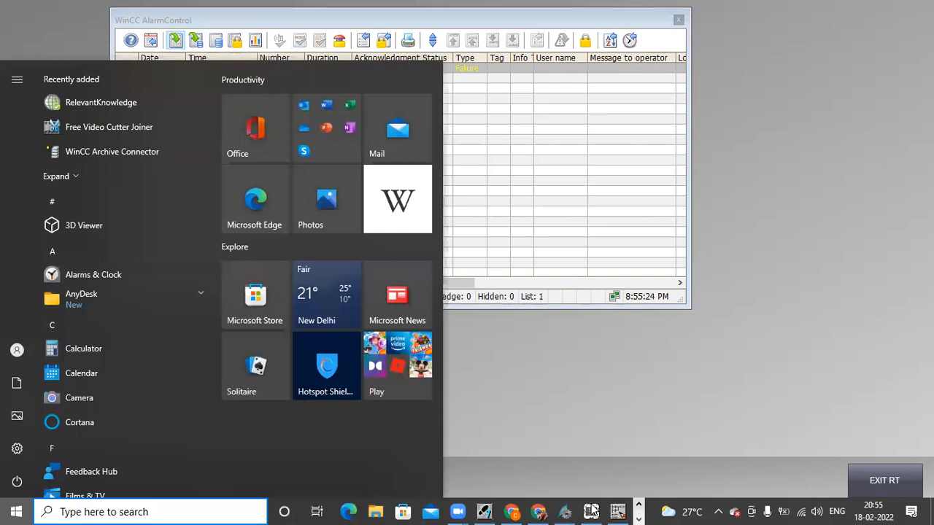
key(Escape)
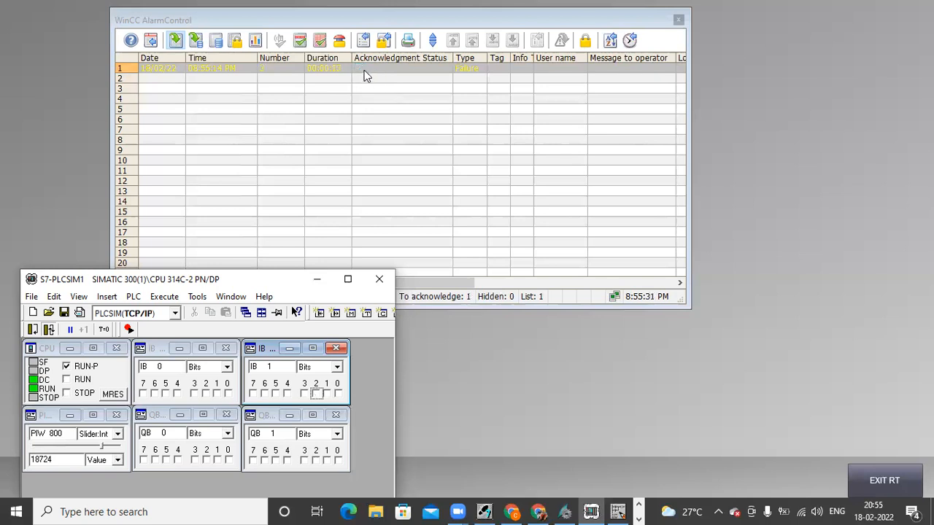
click(303, 44)
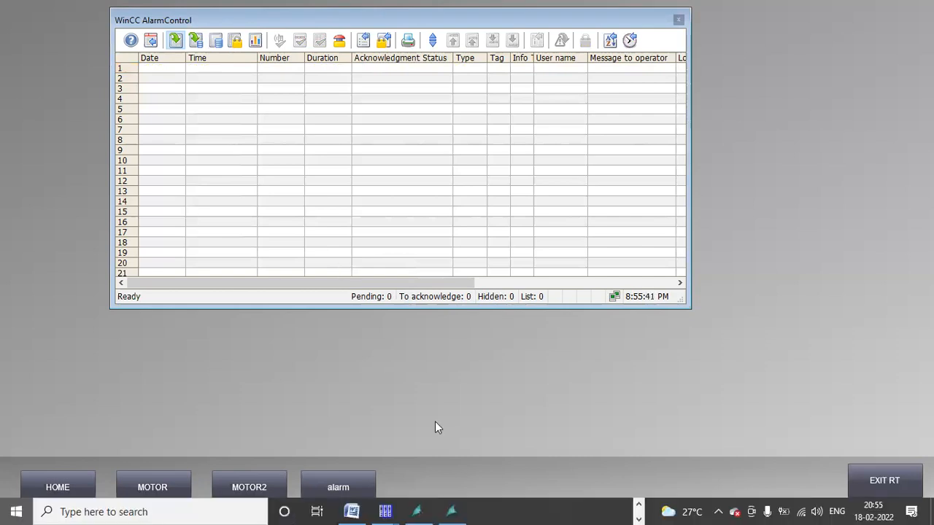
key(super)
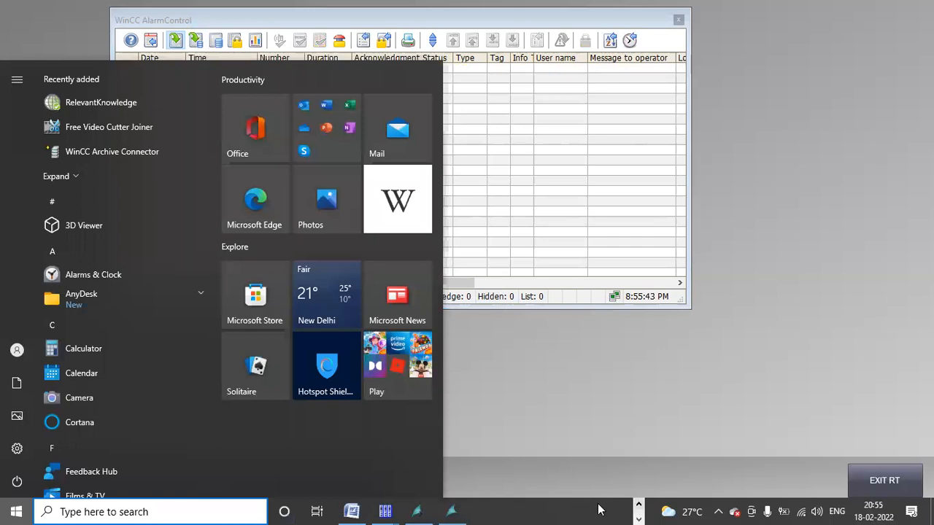
Step: Push PIW 800 above the 80 and 90 limits, lower it, and acknowledge alarms 6 and 7
key(alt+Tab)
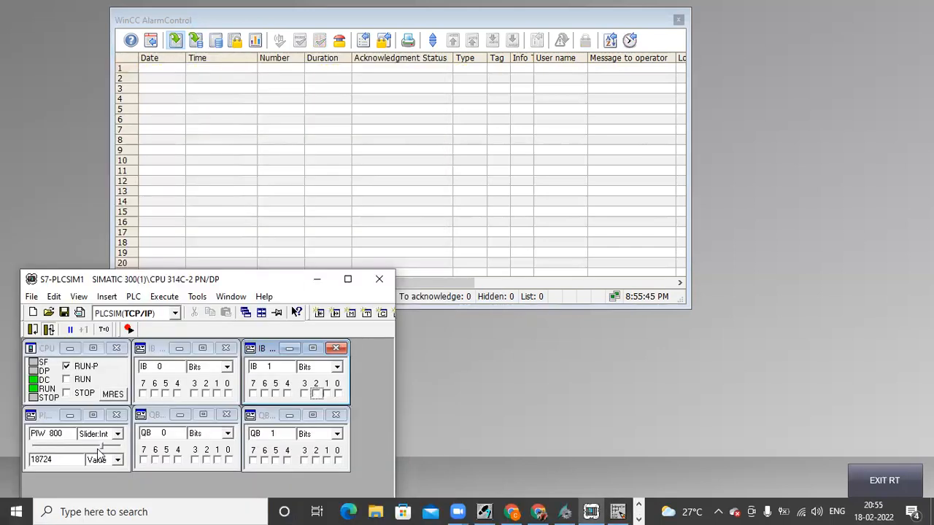
drag(103, 451, 116, 451)
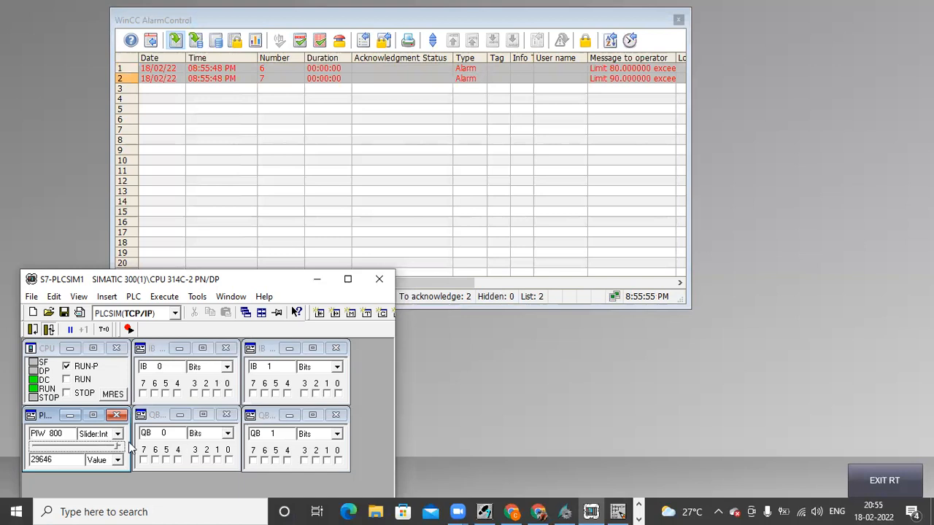
drag(115, 450, 96, 451)
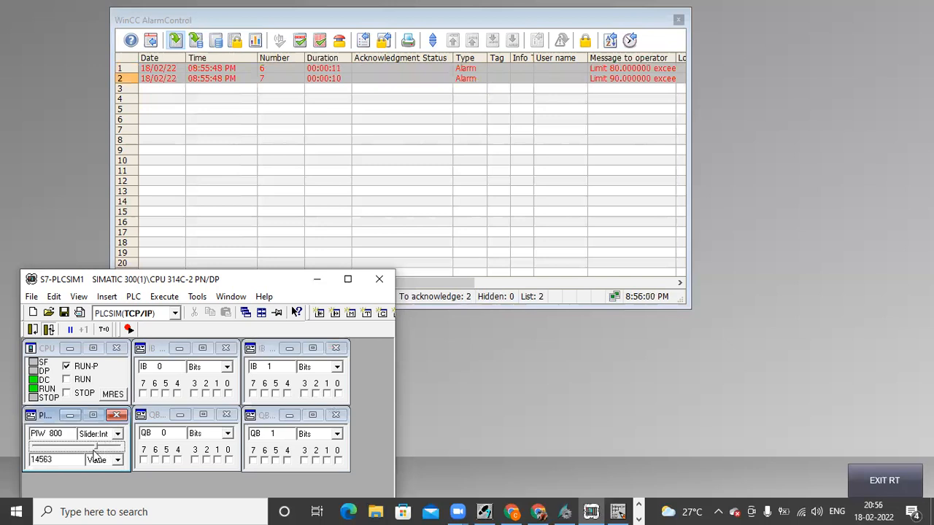
click(322, 42)
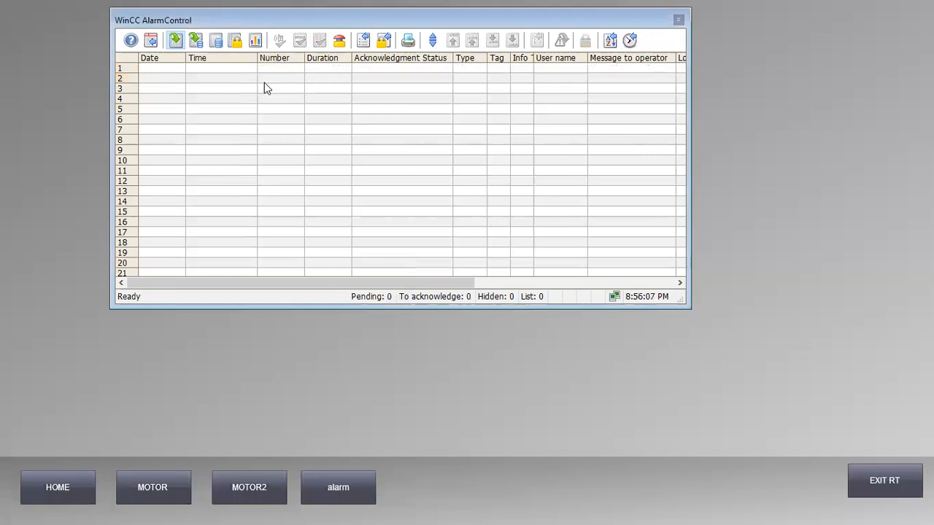
Step: Show the 27-entry long-term archive in a taller window, return to the current list, and exit runtime
click(214, 41)
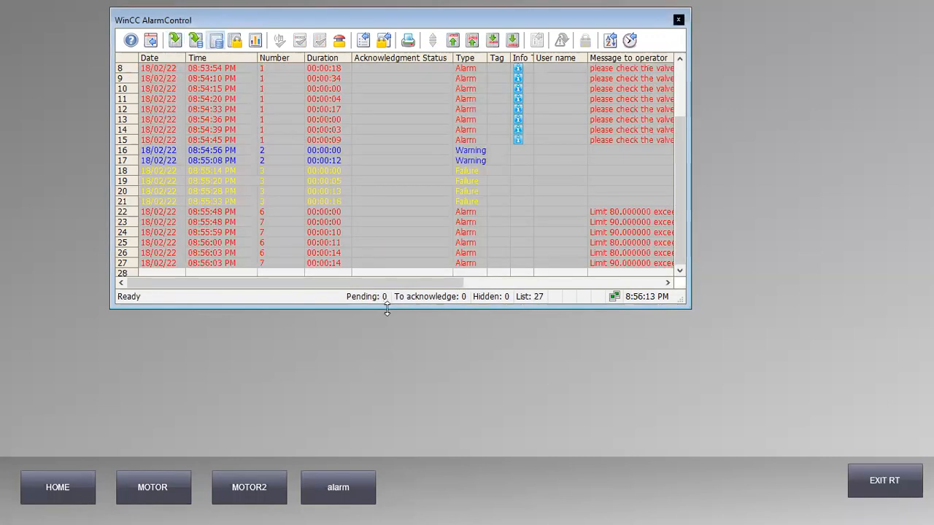
drag(387, 309, 358, 418)
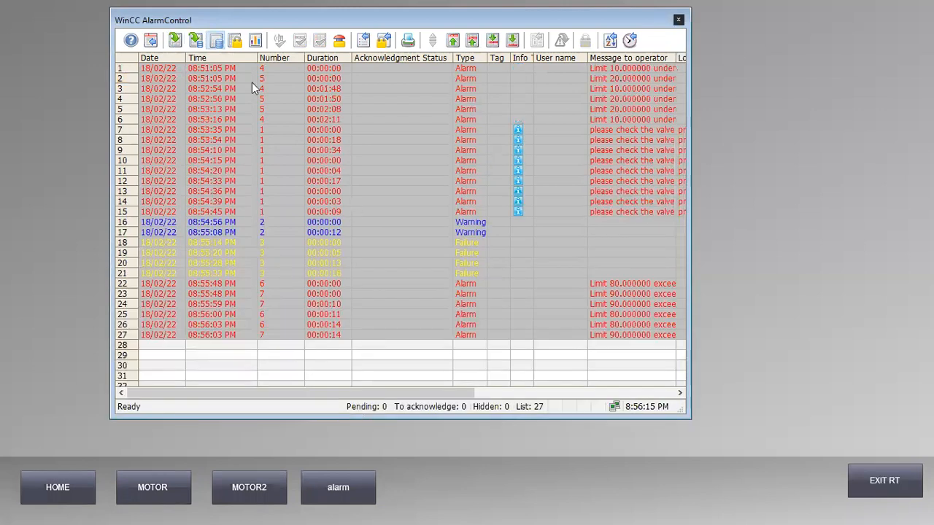
click(194, 49)
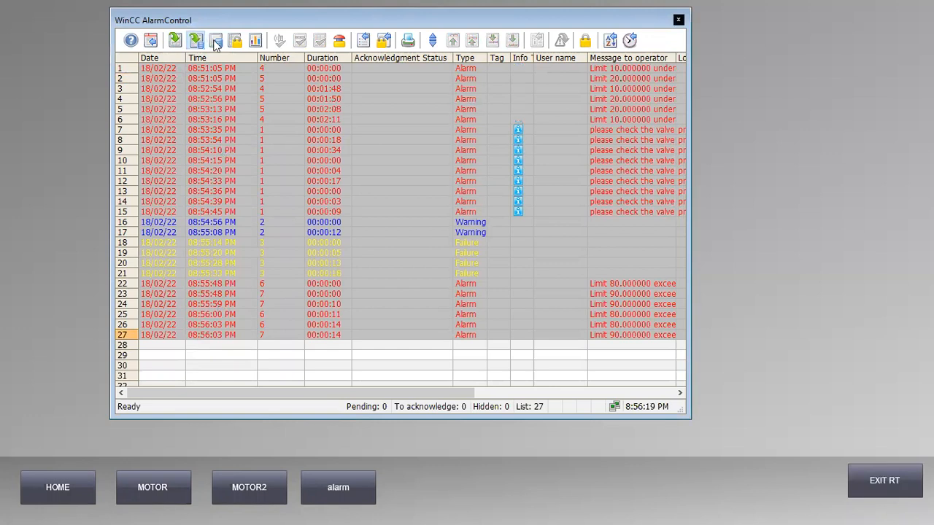
click(176, 41)
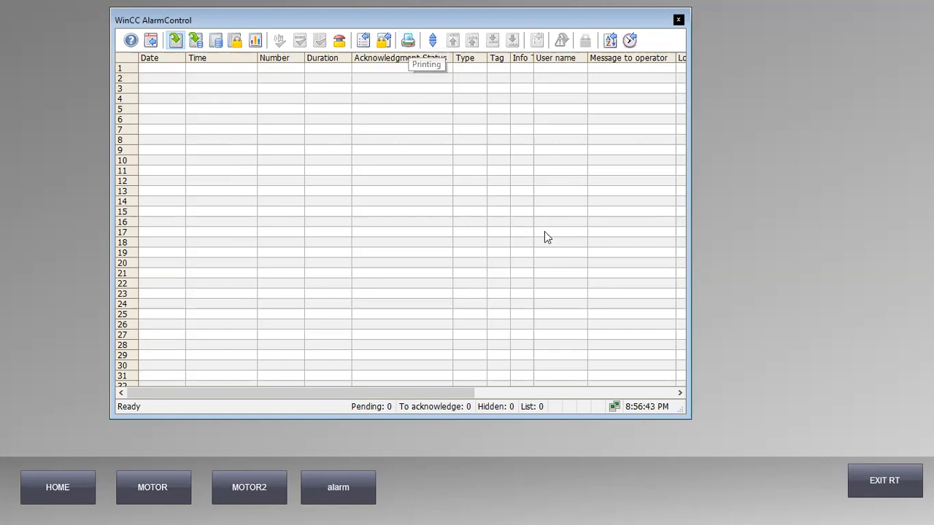
click(889, 483)
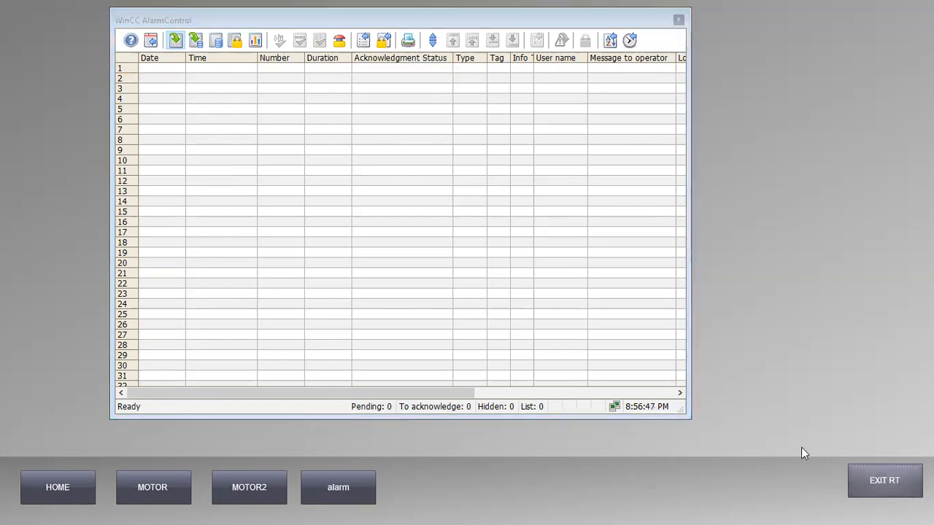